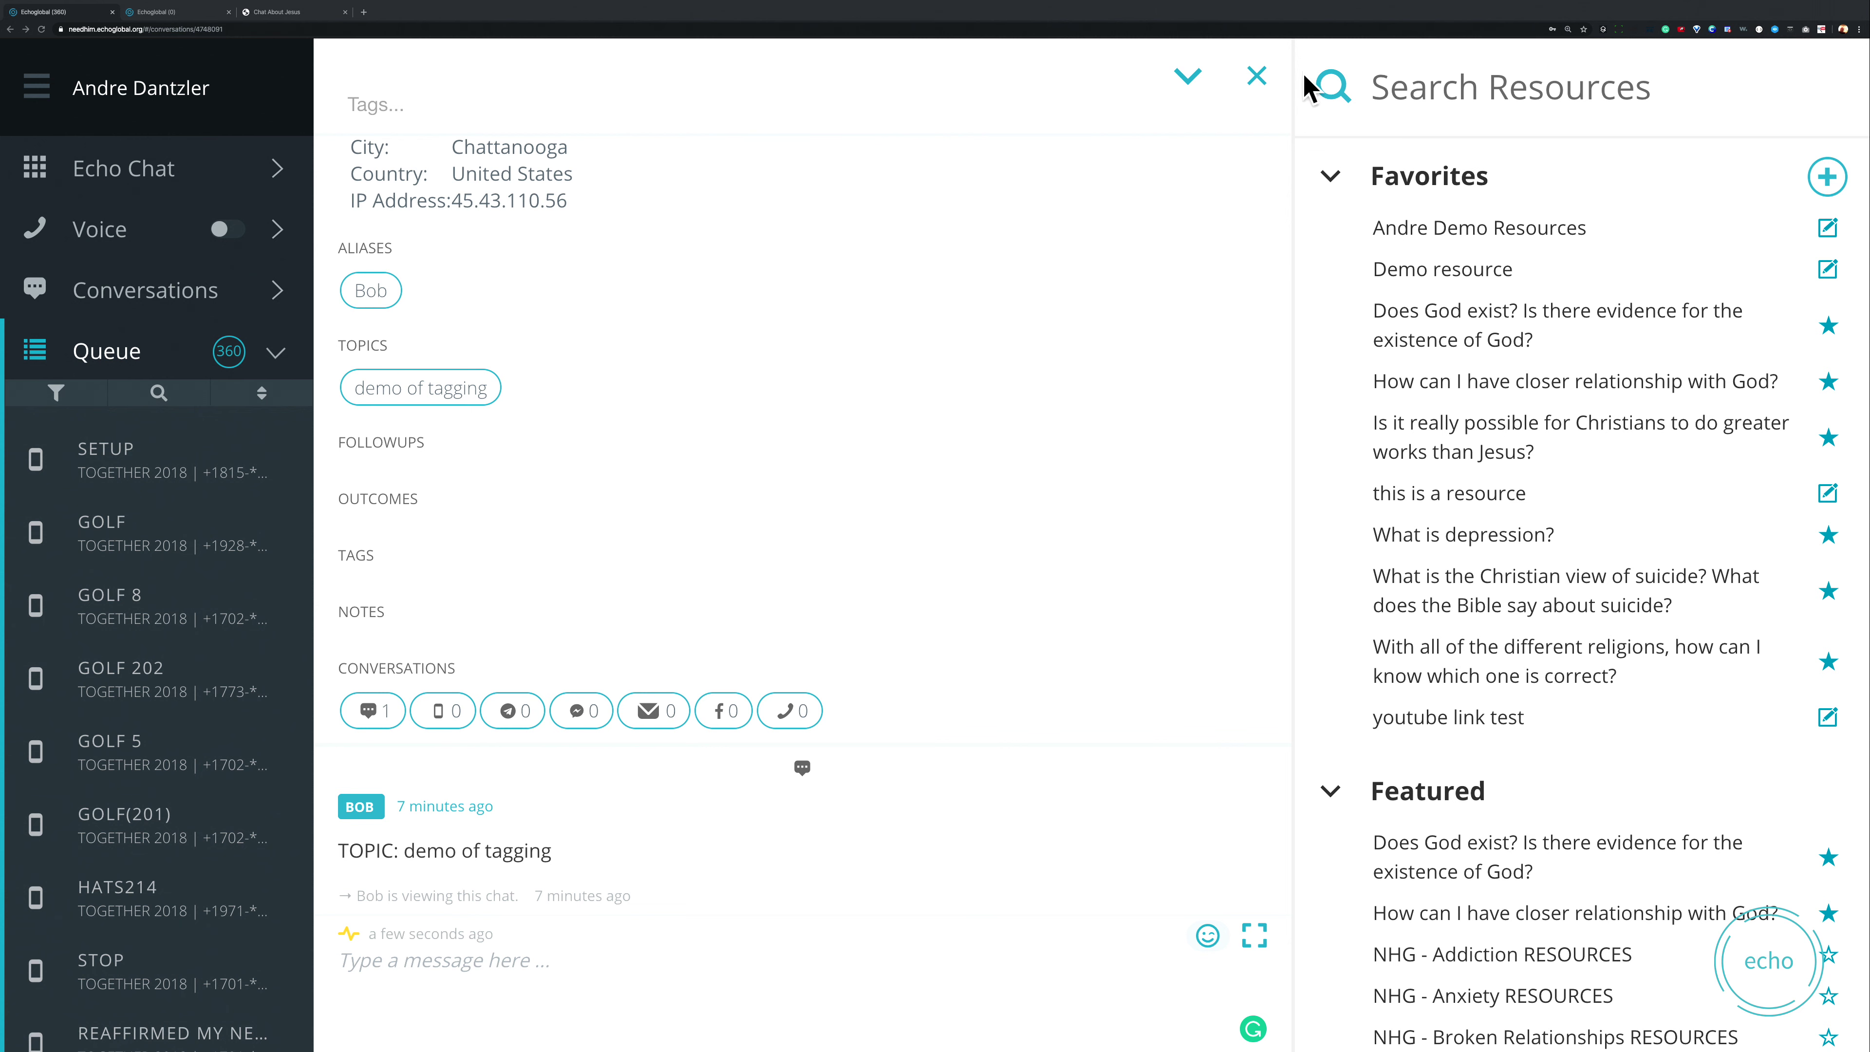
- Close Bob's conversation and tag its review with Sadness, a synonym listed under Depression
{"action": "left_click", "coordinate": [1257, 77]}
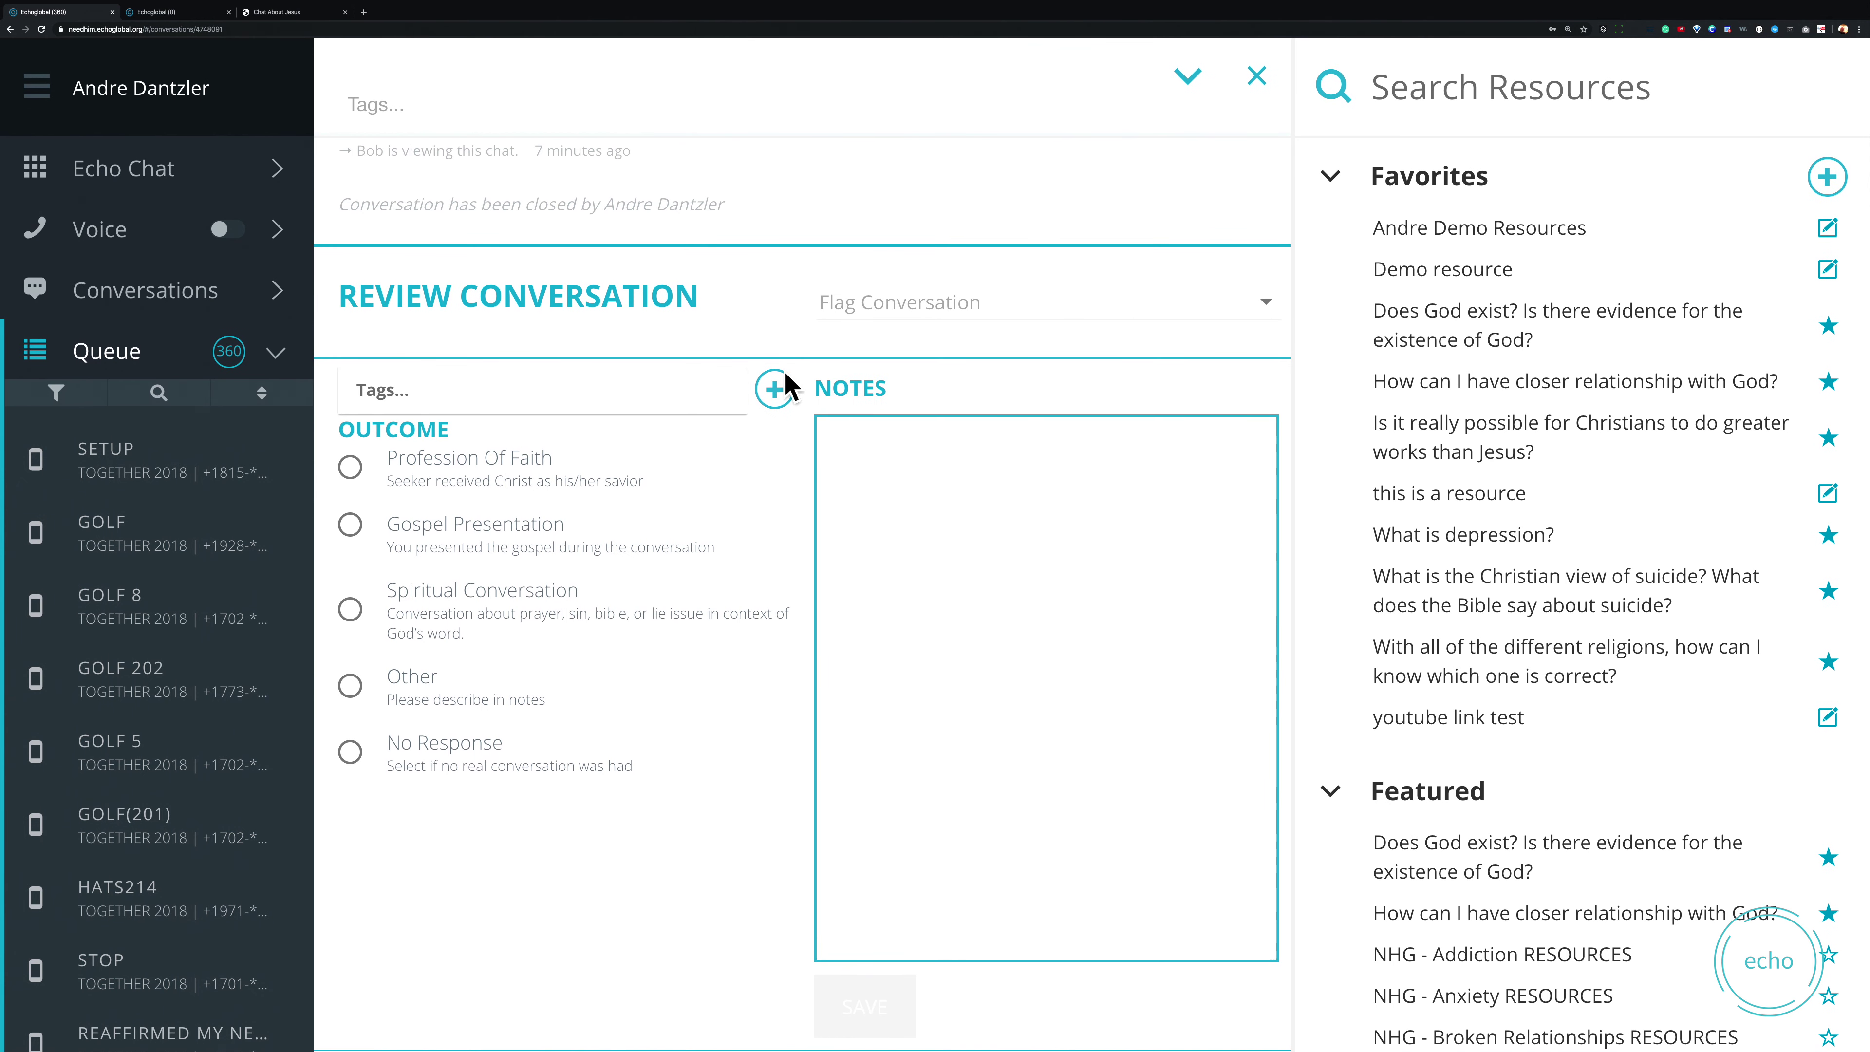
{"action": "left_click", "coordinate": [492, 392]}
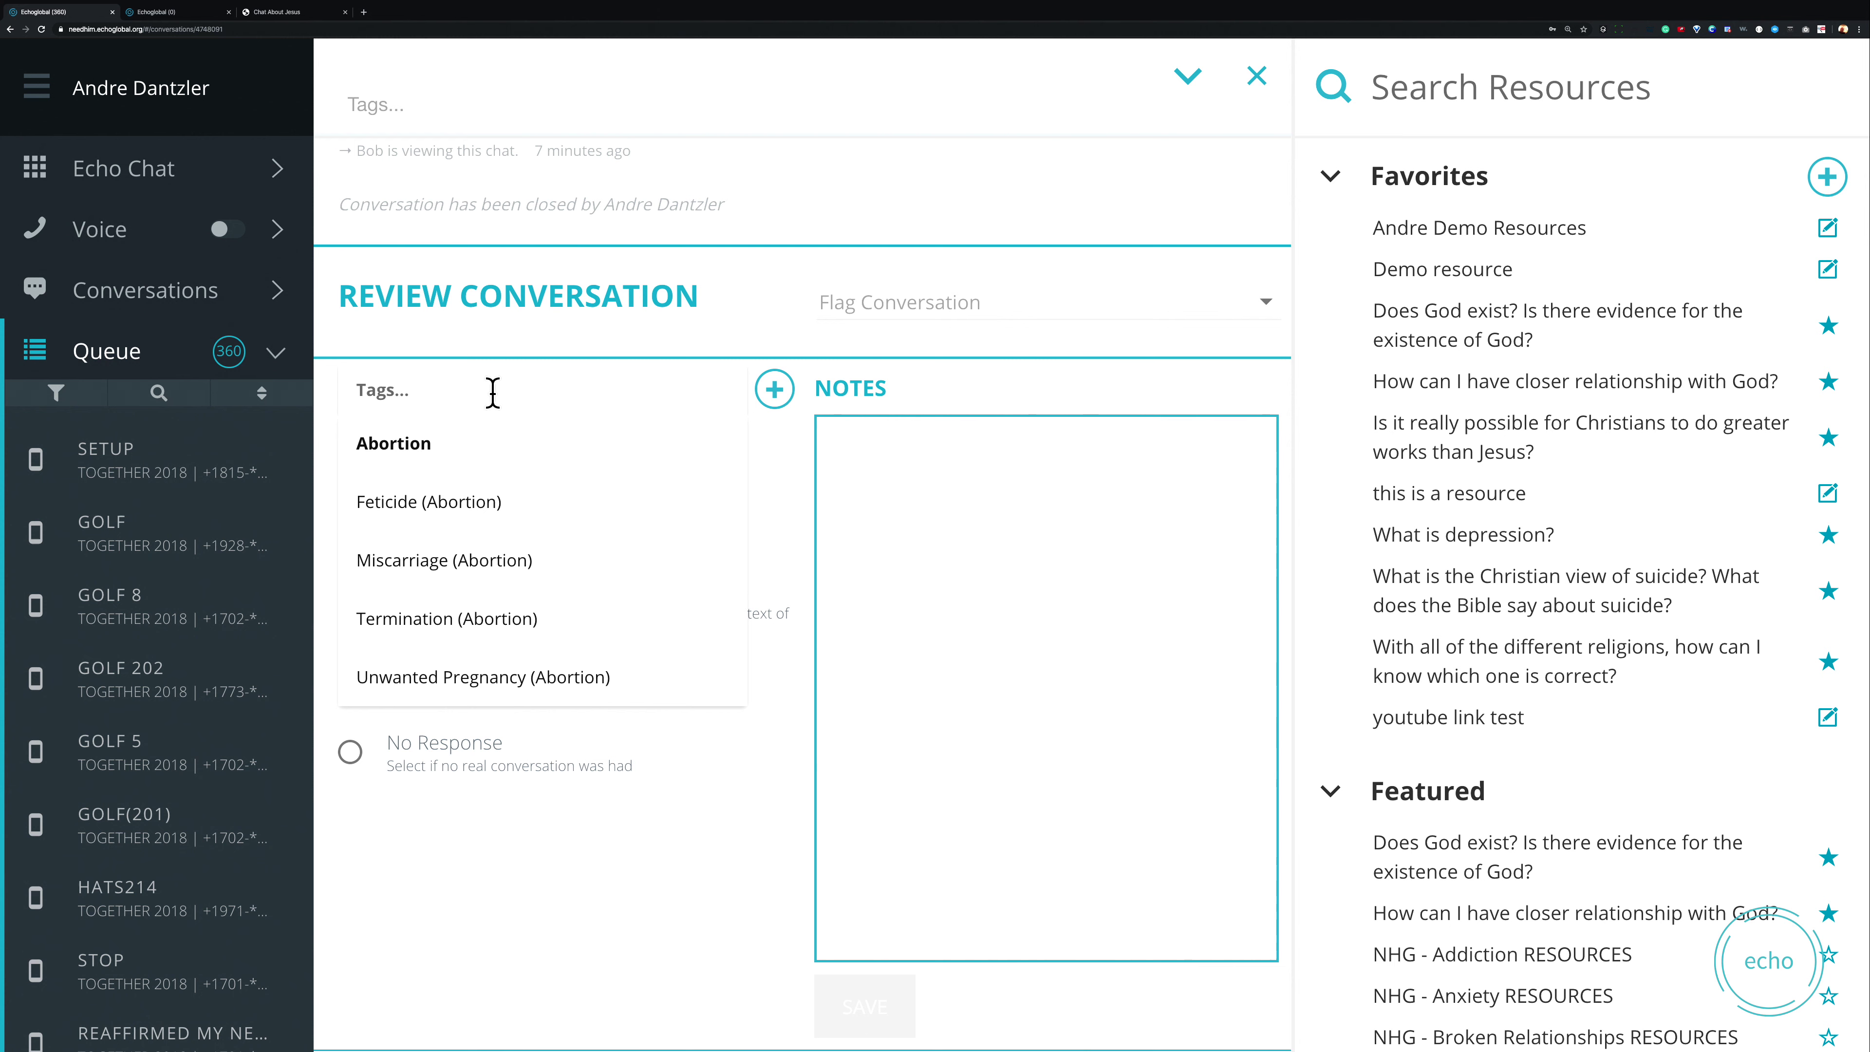
{"action": "type", "text": "depre"}
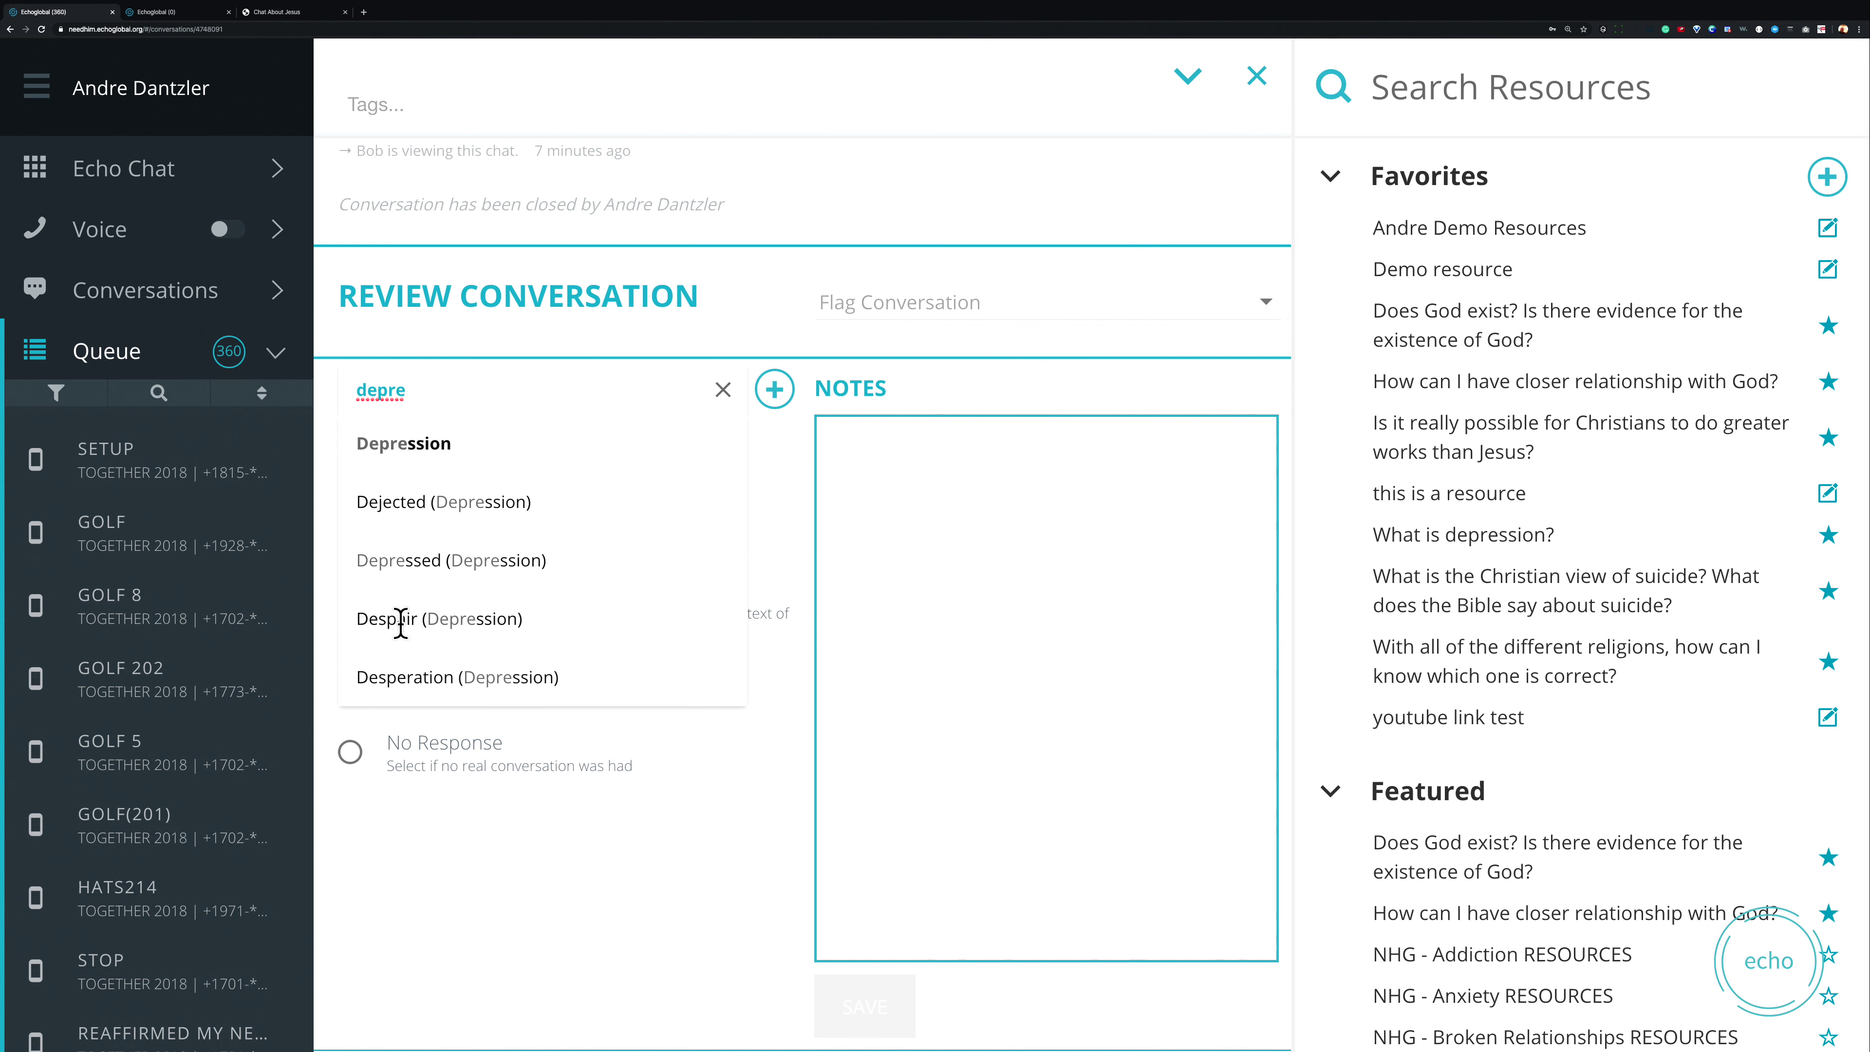
{"action": "scroll", "coordinate": [400, 611], "scroll_direction": "down", "scroll_amount": 3}
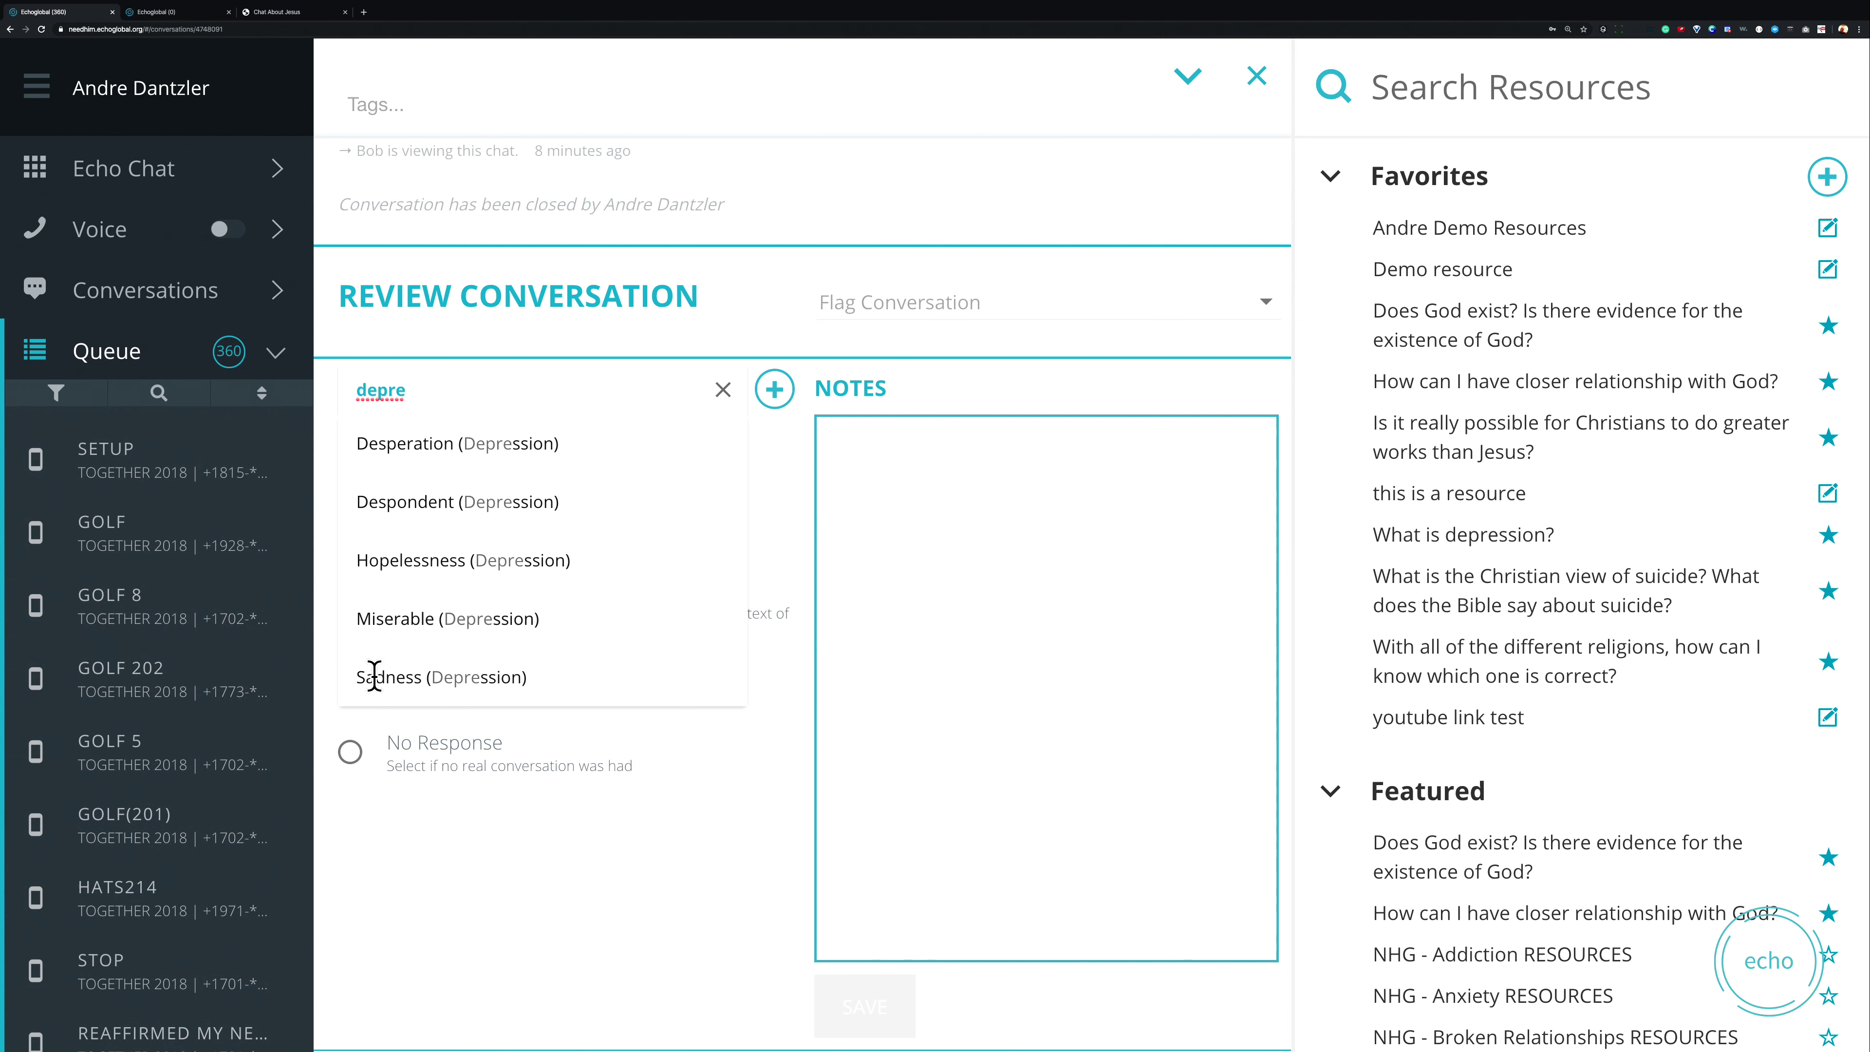
{"action": "left_click", "coordinate": [403, 691]}
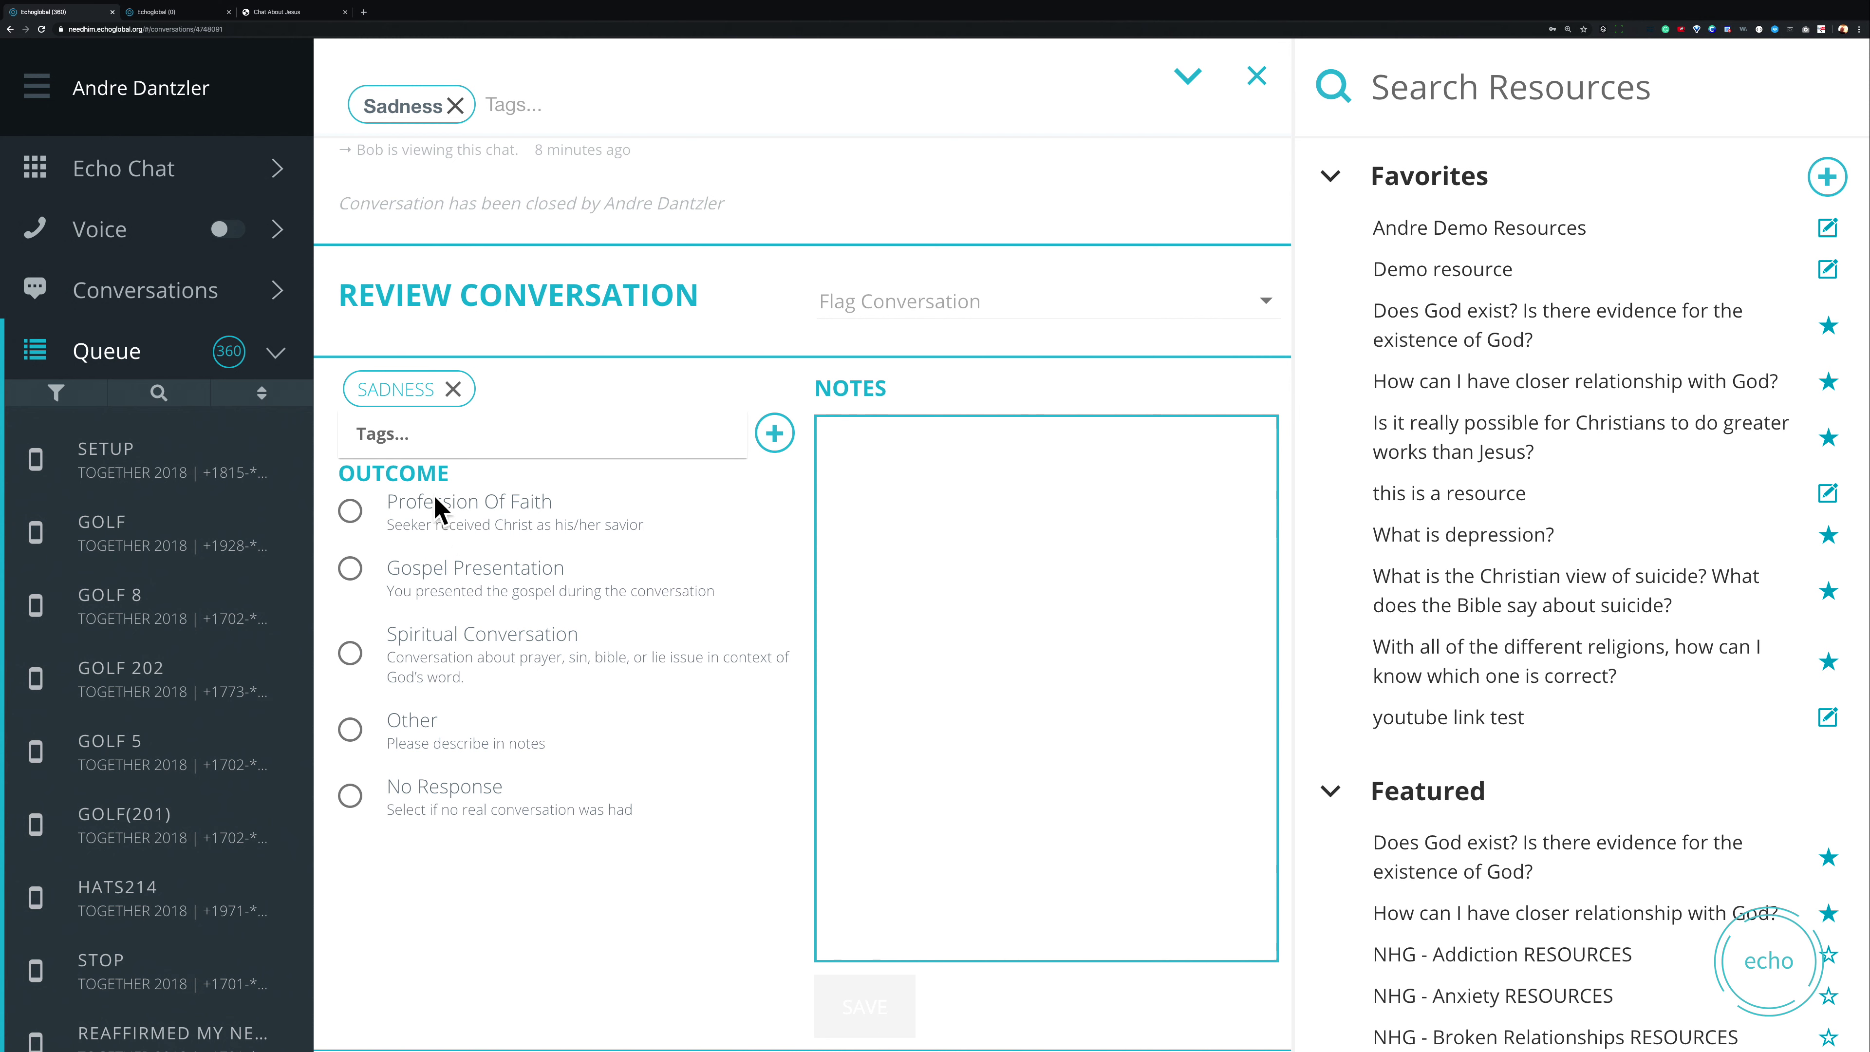
- Look up the addiction tags and add the Dependence synonym to the conversation review
{"action": "type", "text": "addic"}
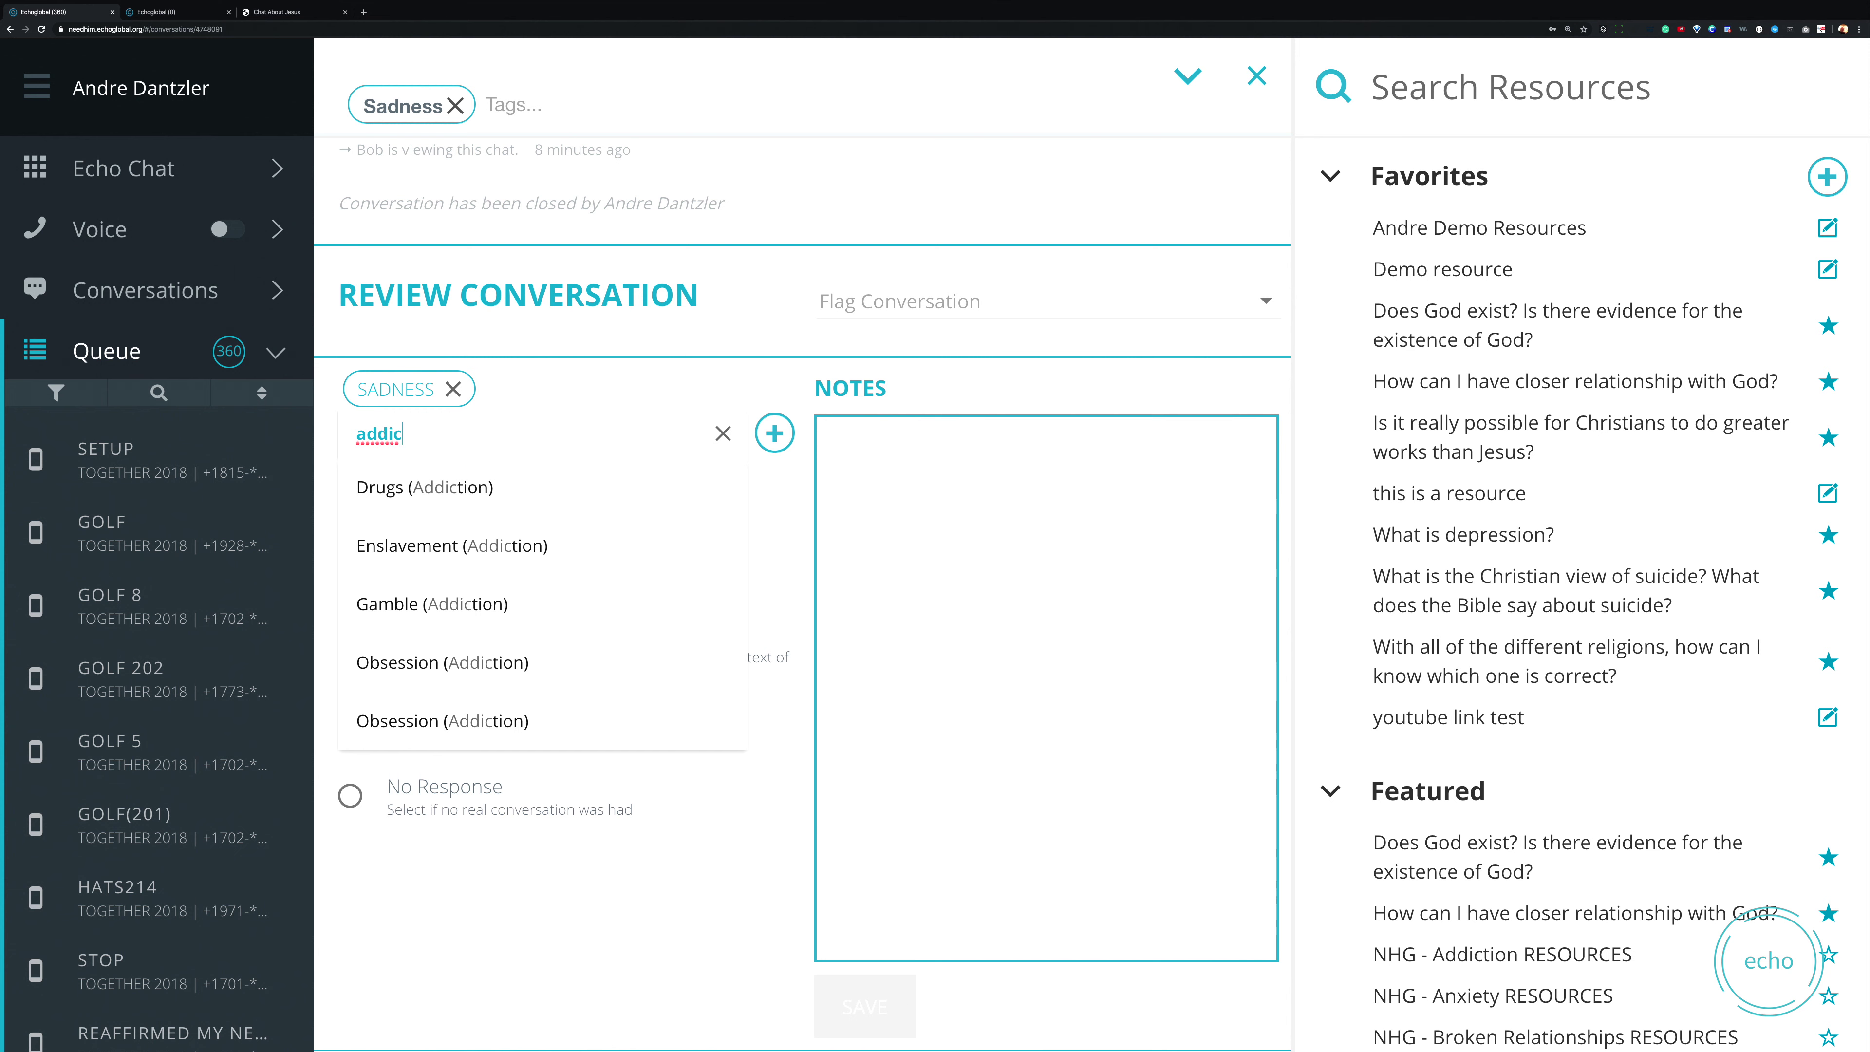
{"action": "type", "text": "tion"}
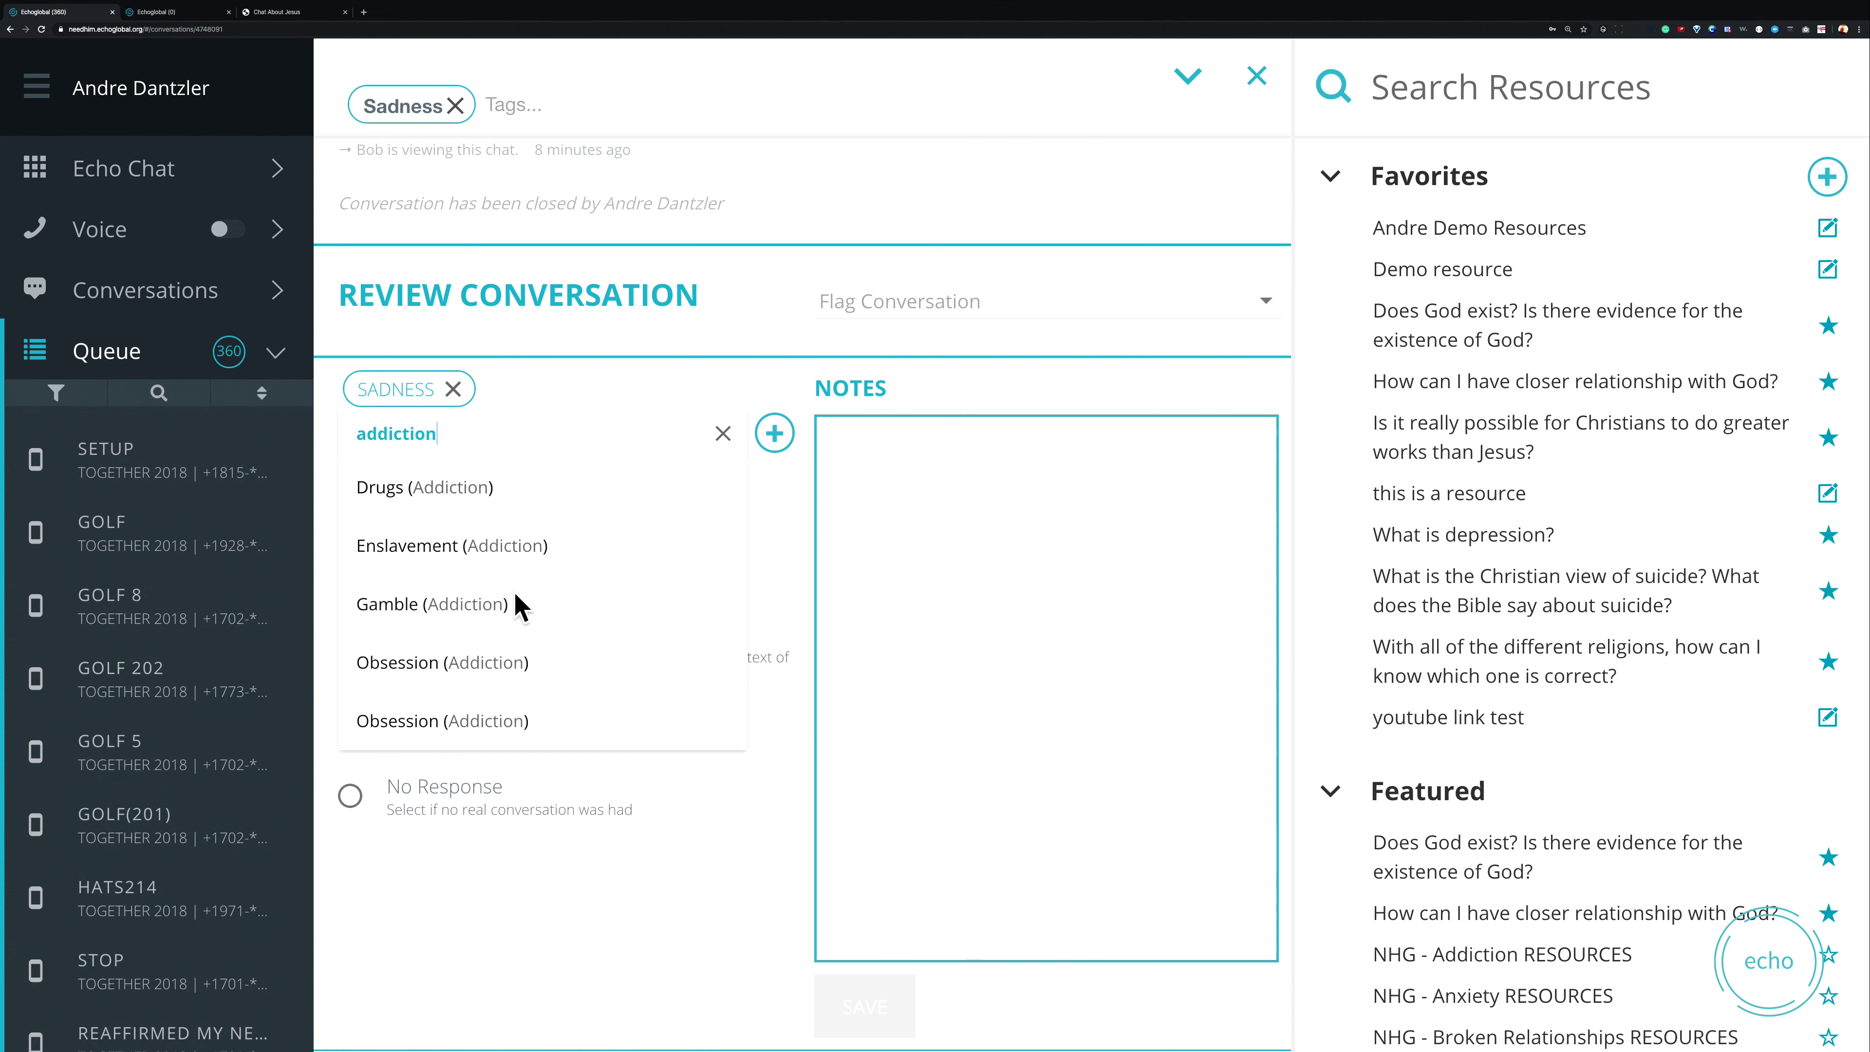
{"action": "scroll", "coordinate": [517, 590], "scroll_direction": "up", "scroll_amount": 4}
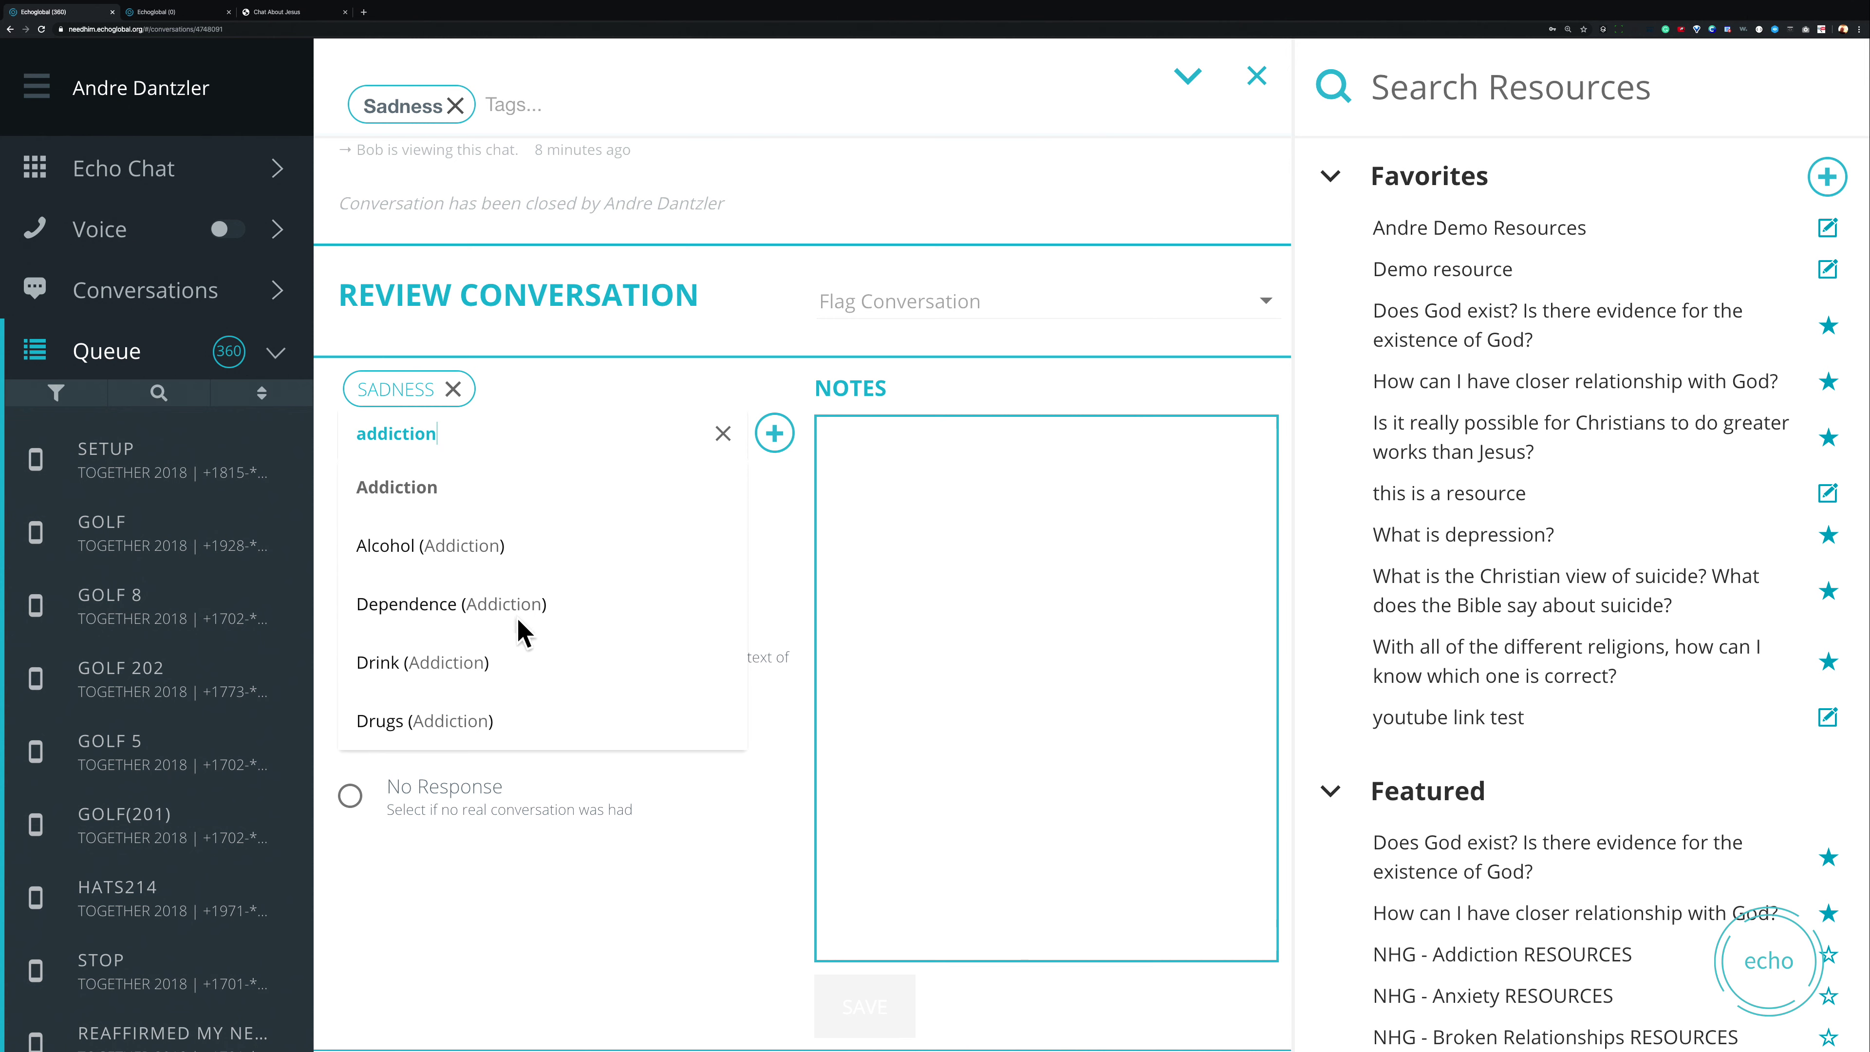
{"action": "left_click", "coordinate": [516, 616]}
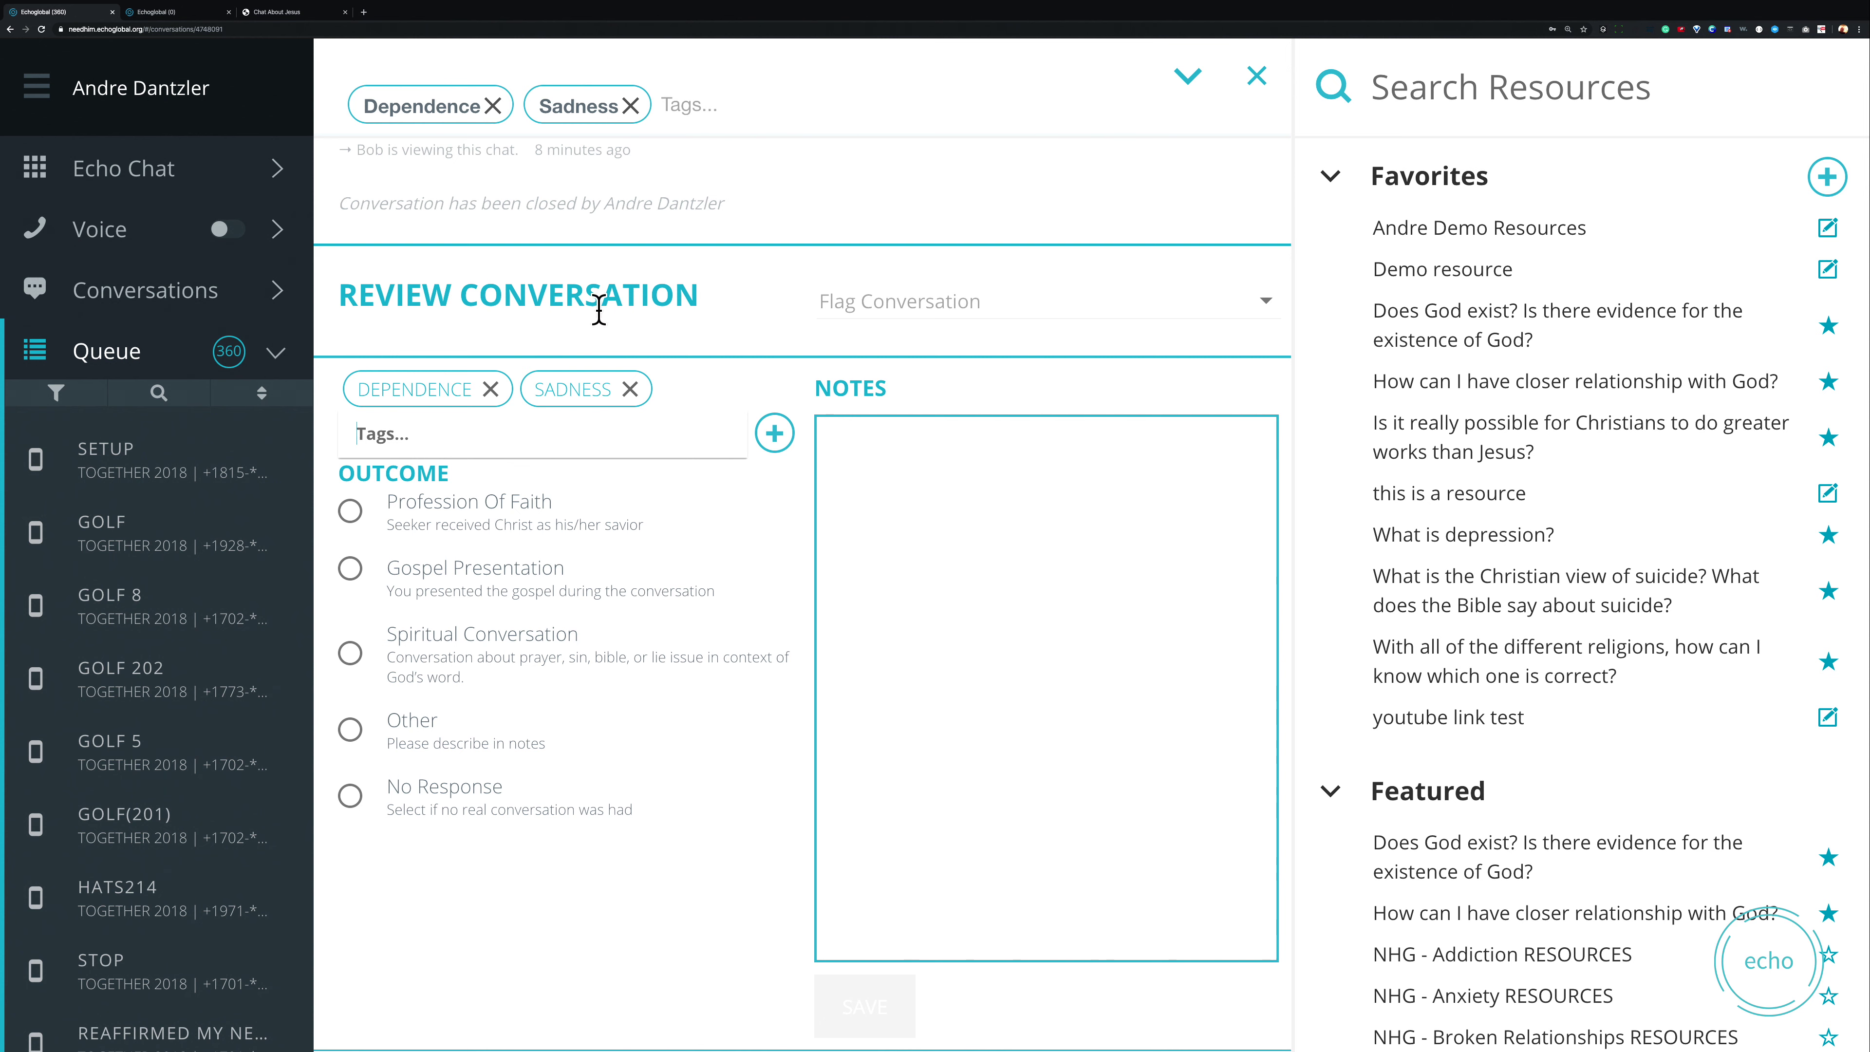
- Collapse the queue, add Bullying, Depression, Health and Religion from the full tags list, and set the conversation outcome to Other
{"action": "left_click", "coordinate": [276, 352]}
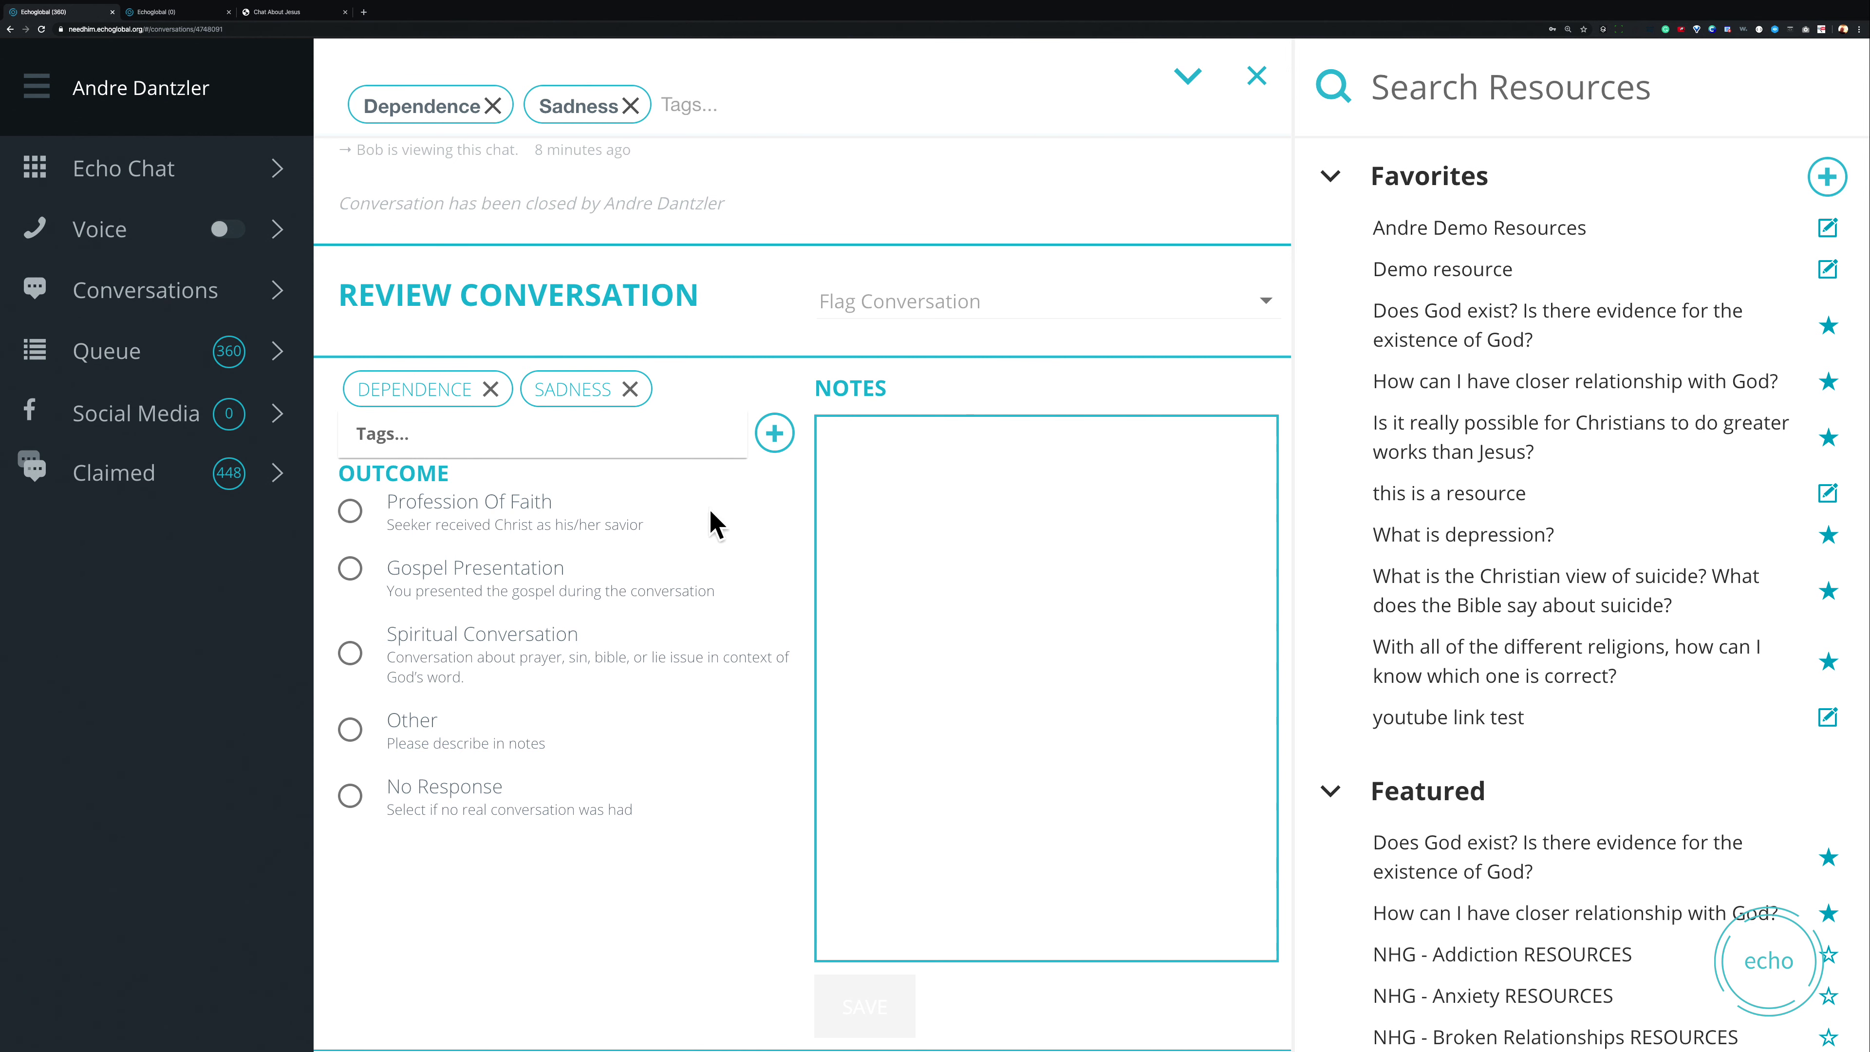
{"action": "left_click", "coordinate": [768, 429]}
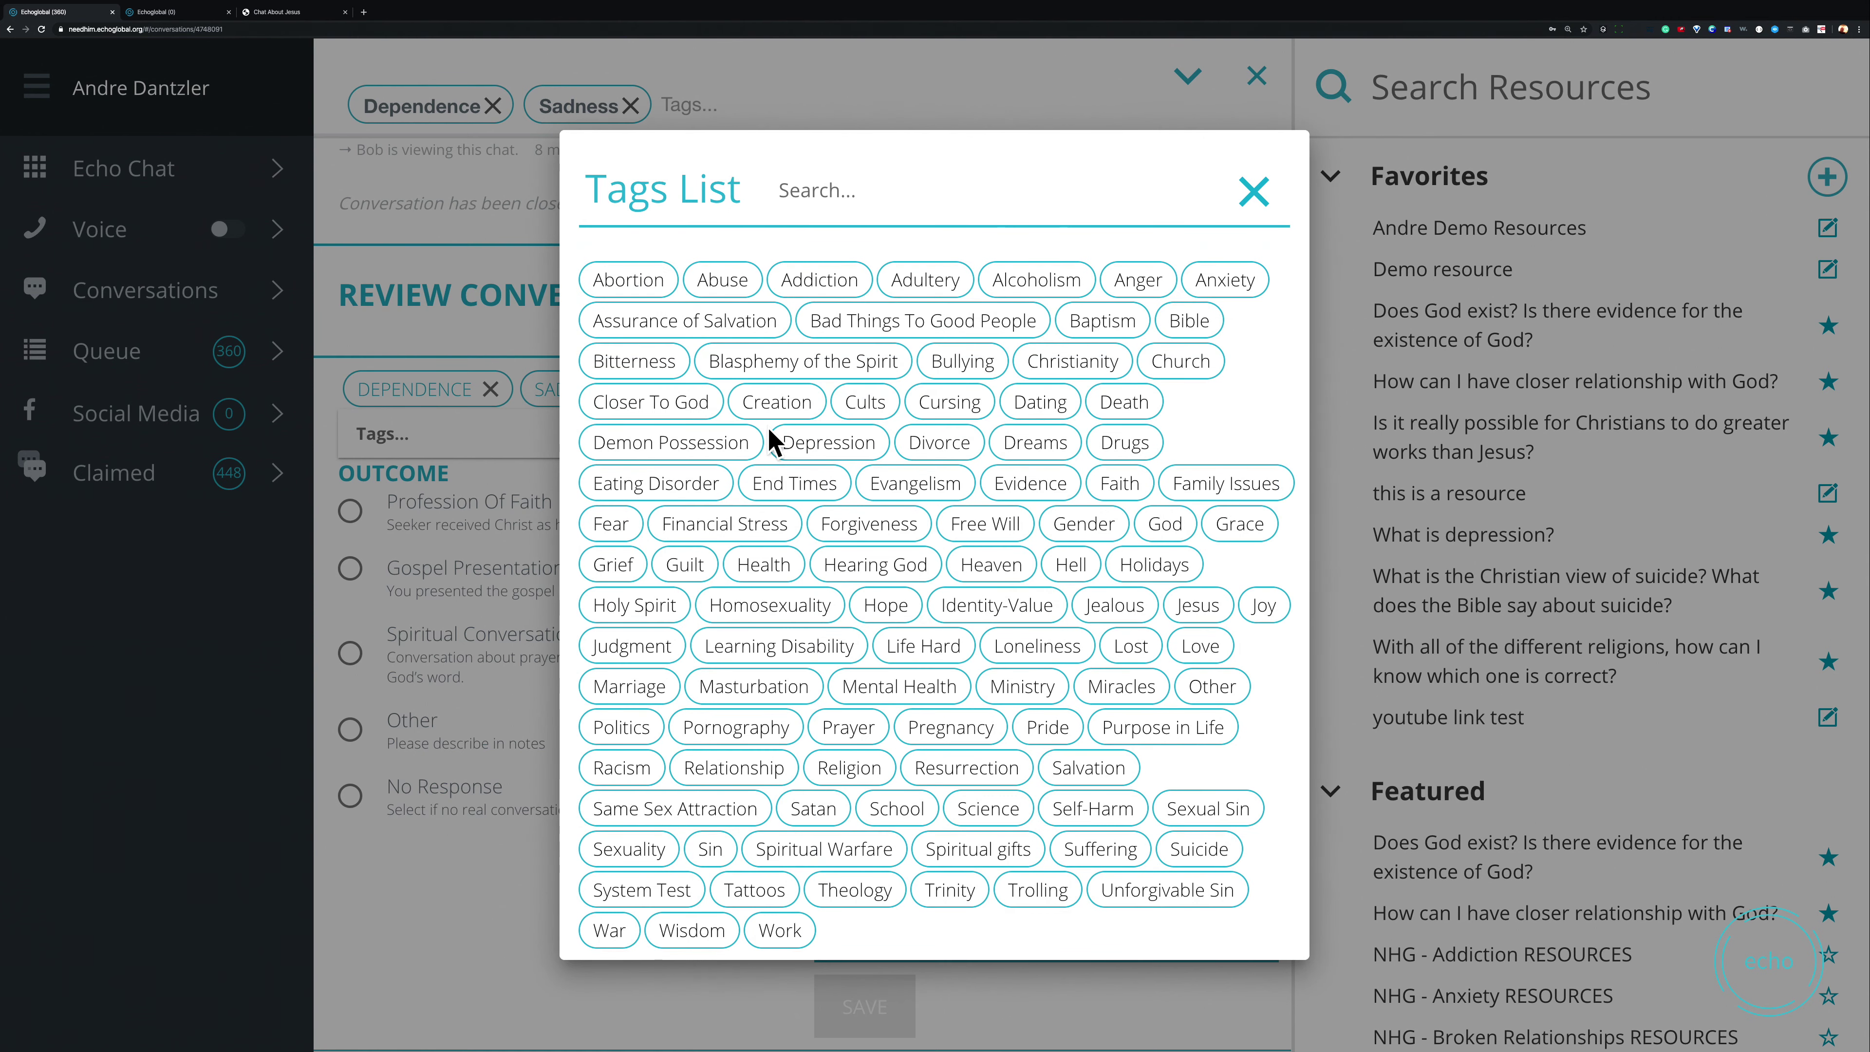
{"action": "scroll", "coordinate": [768, 430], "scroll_direction": "down", "scroll_amount": 1}
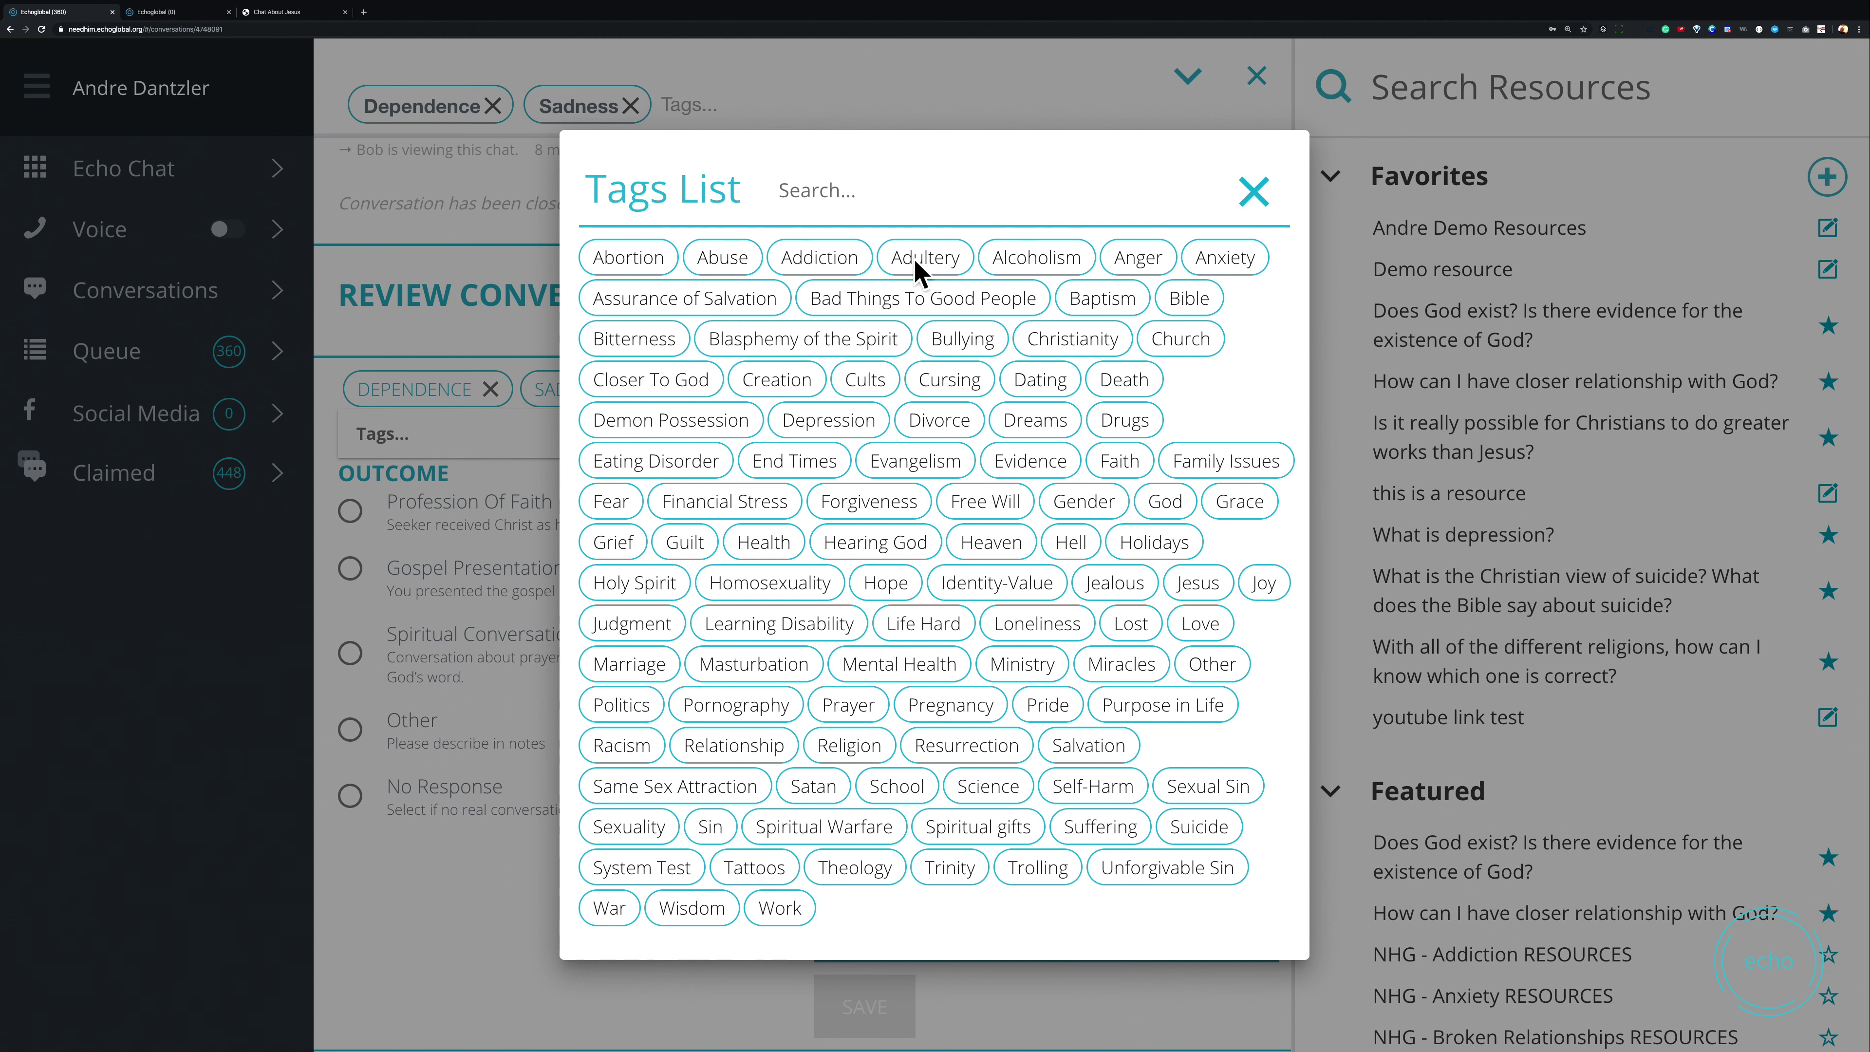
{"action": "left_click", "coordinate": [959, 346]}
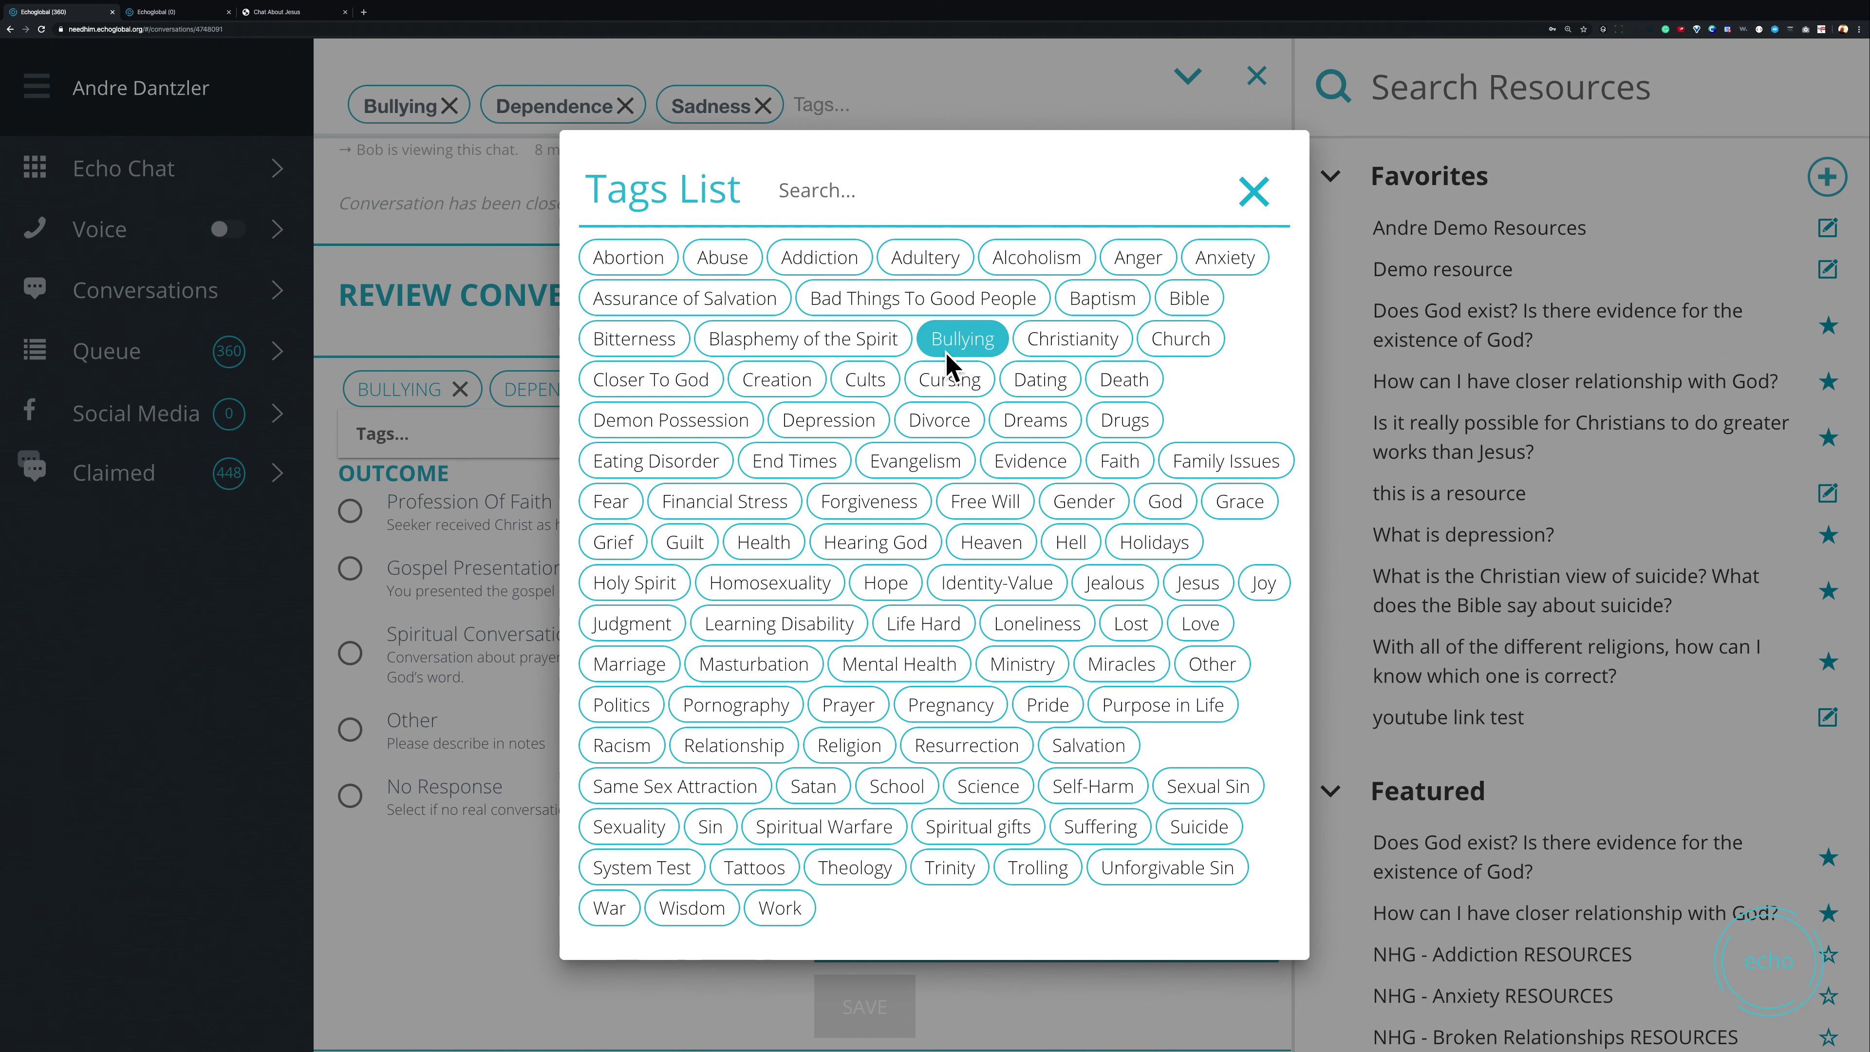
{"action": "left_click", "coordinate": [815, 423]}
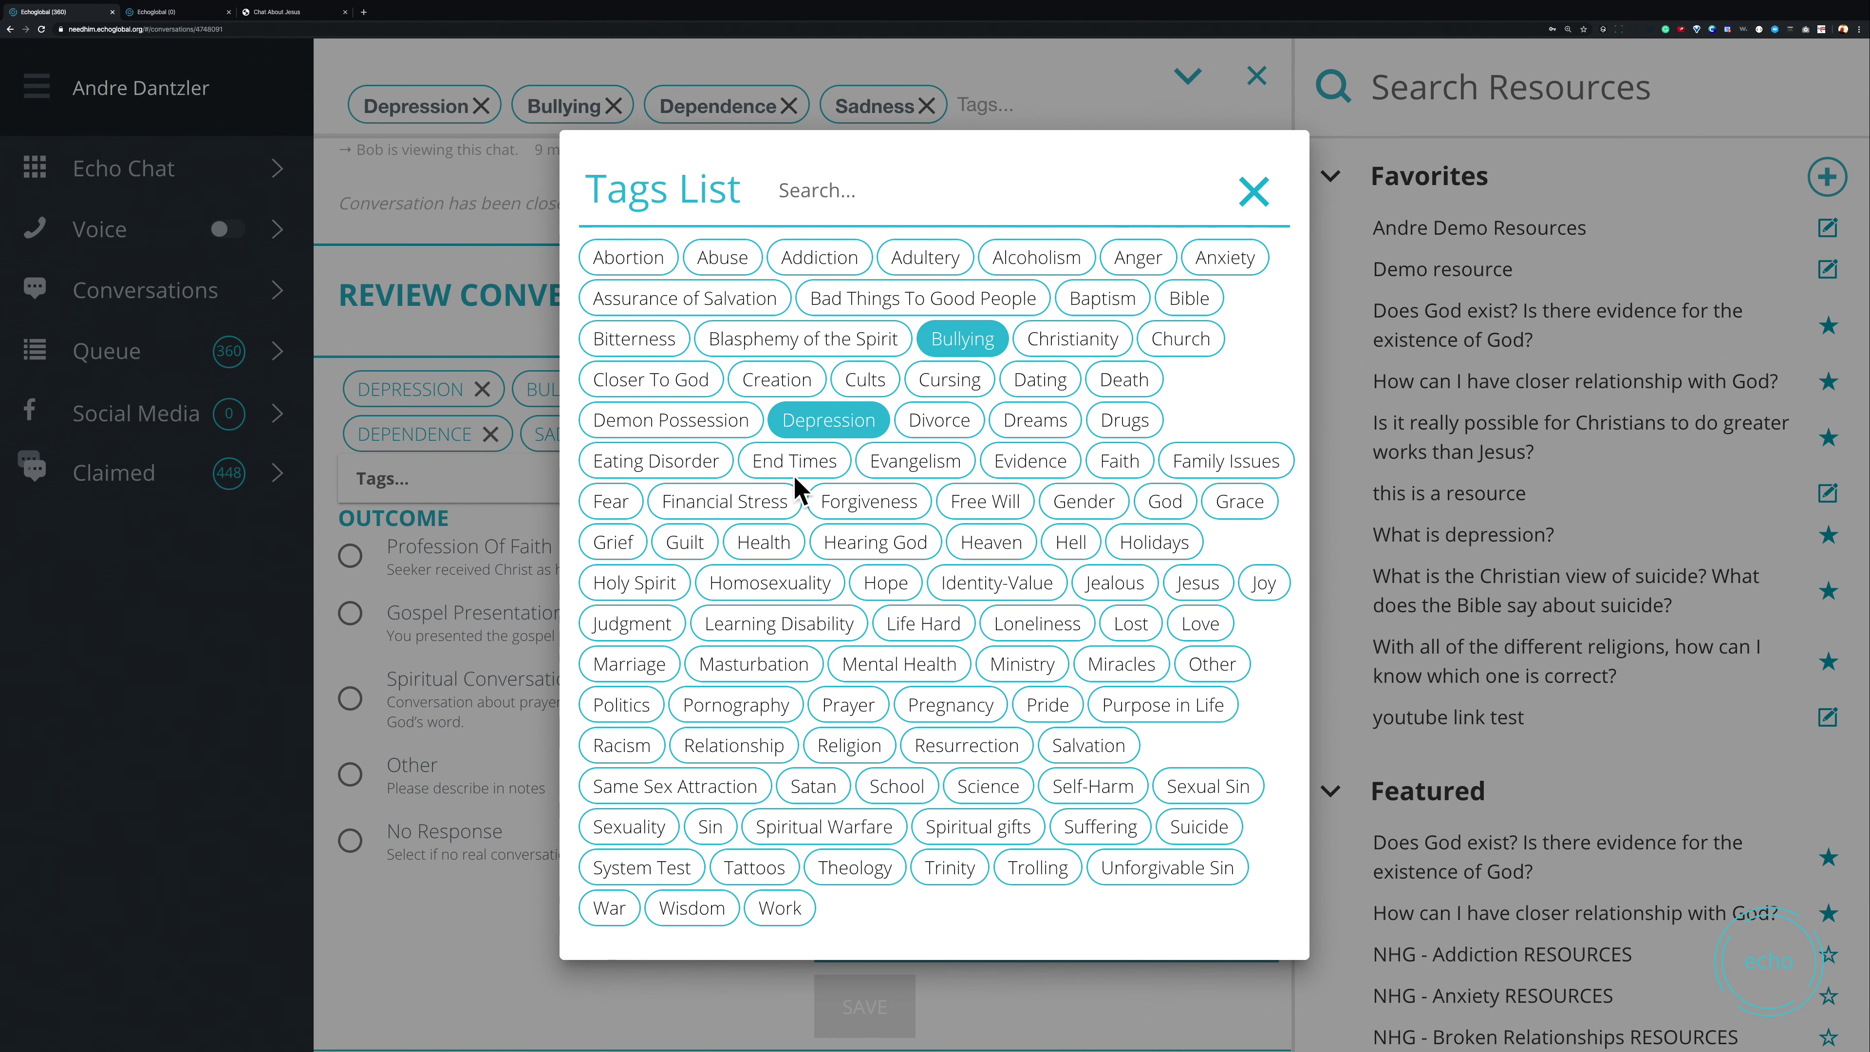
{"action": "left_click", "coordinate": [768, 554]}
{"action": "left_click", "coordinate": [782, 666]}
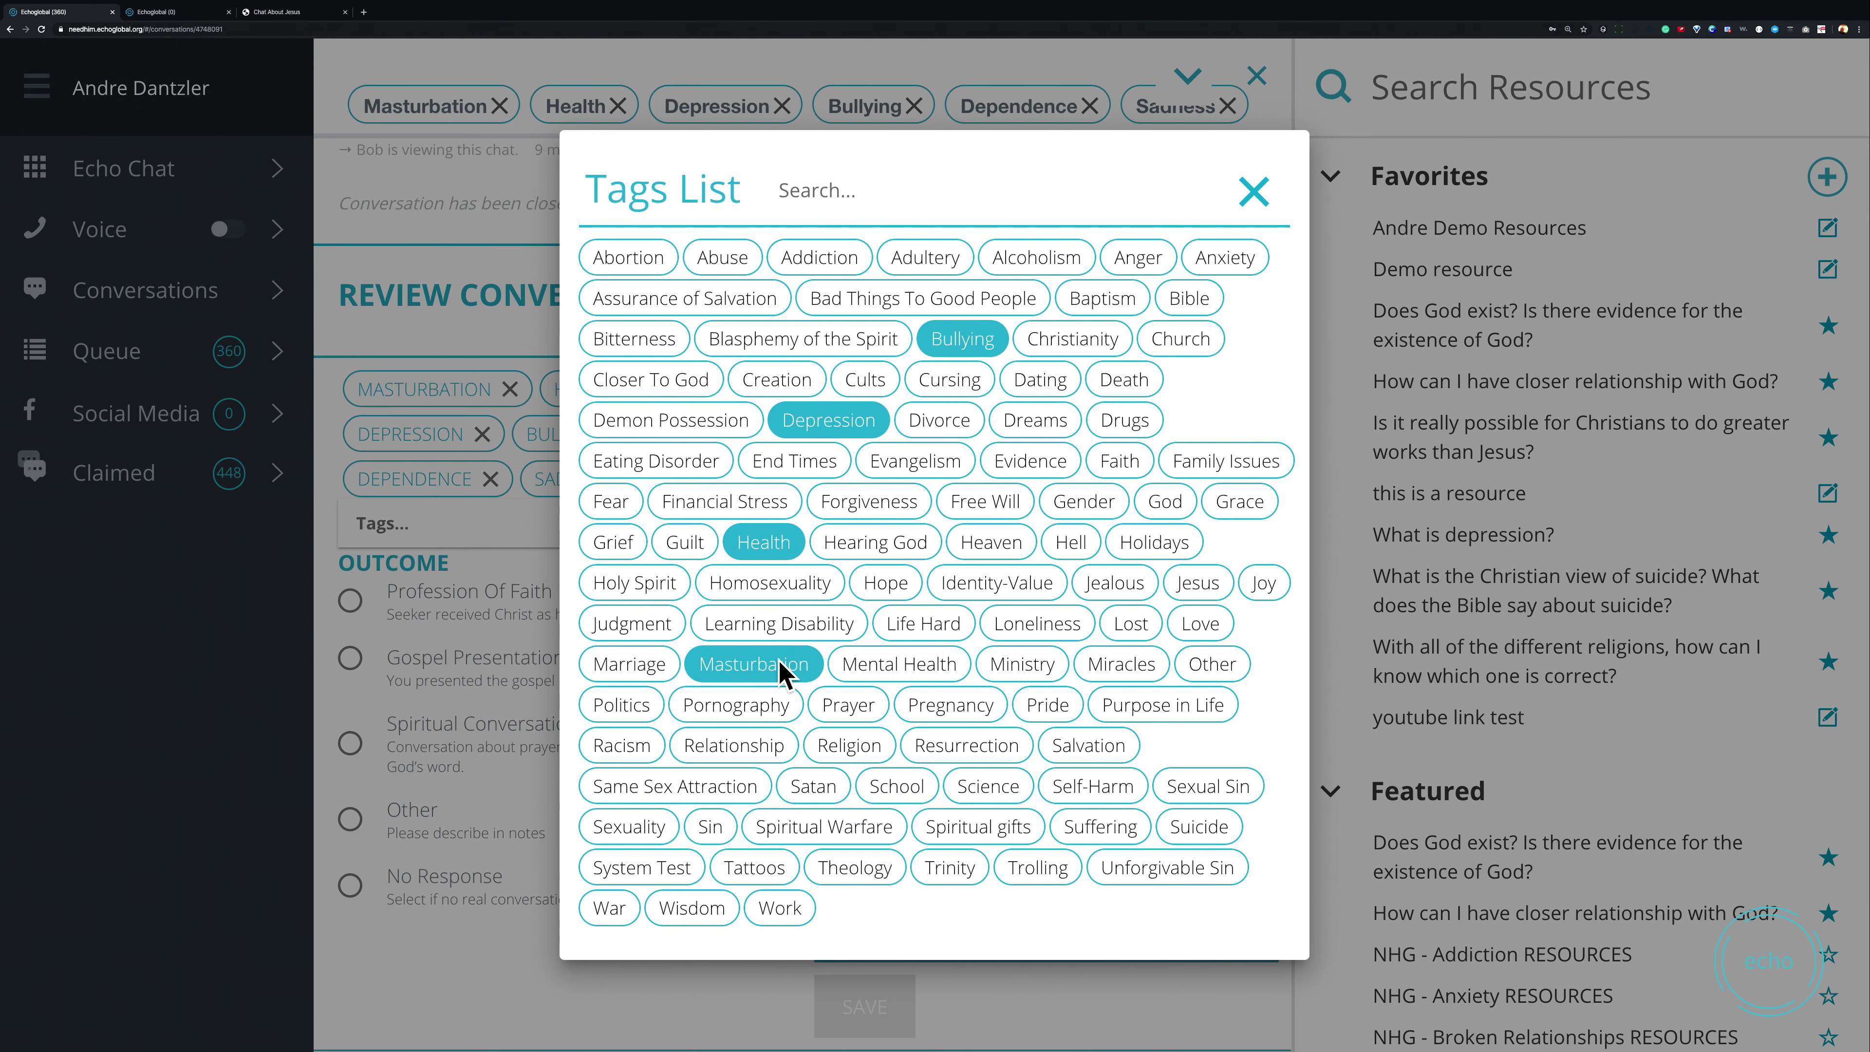
{"action": "left_click", "coordinate": [780, 667]}
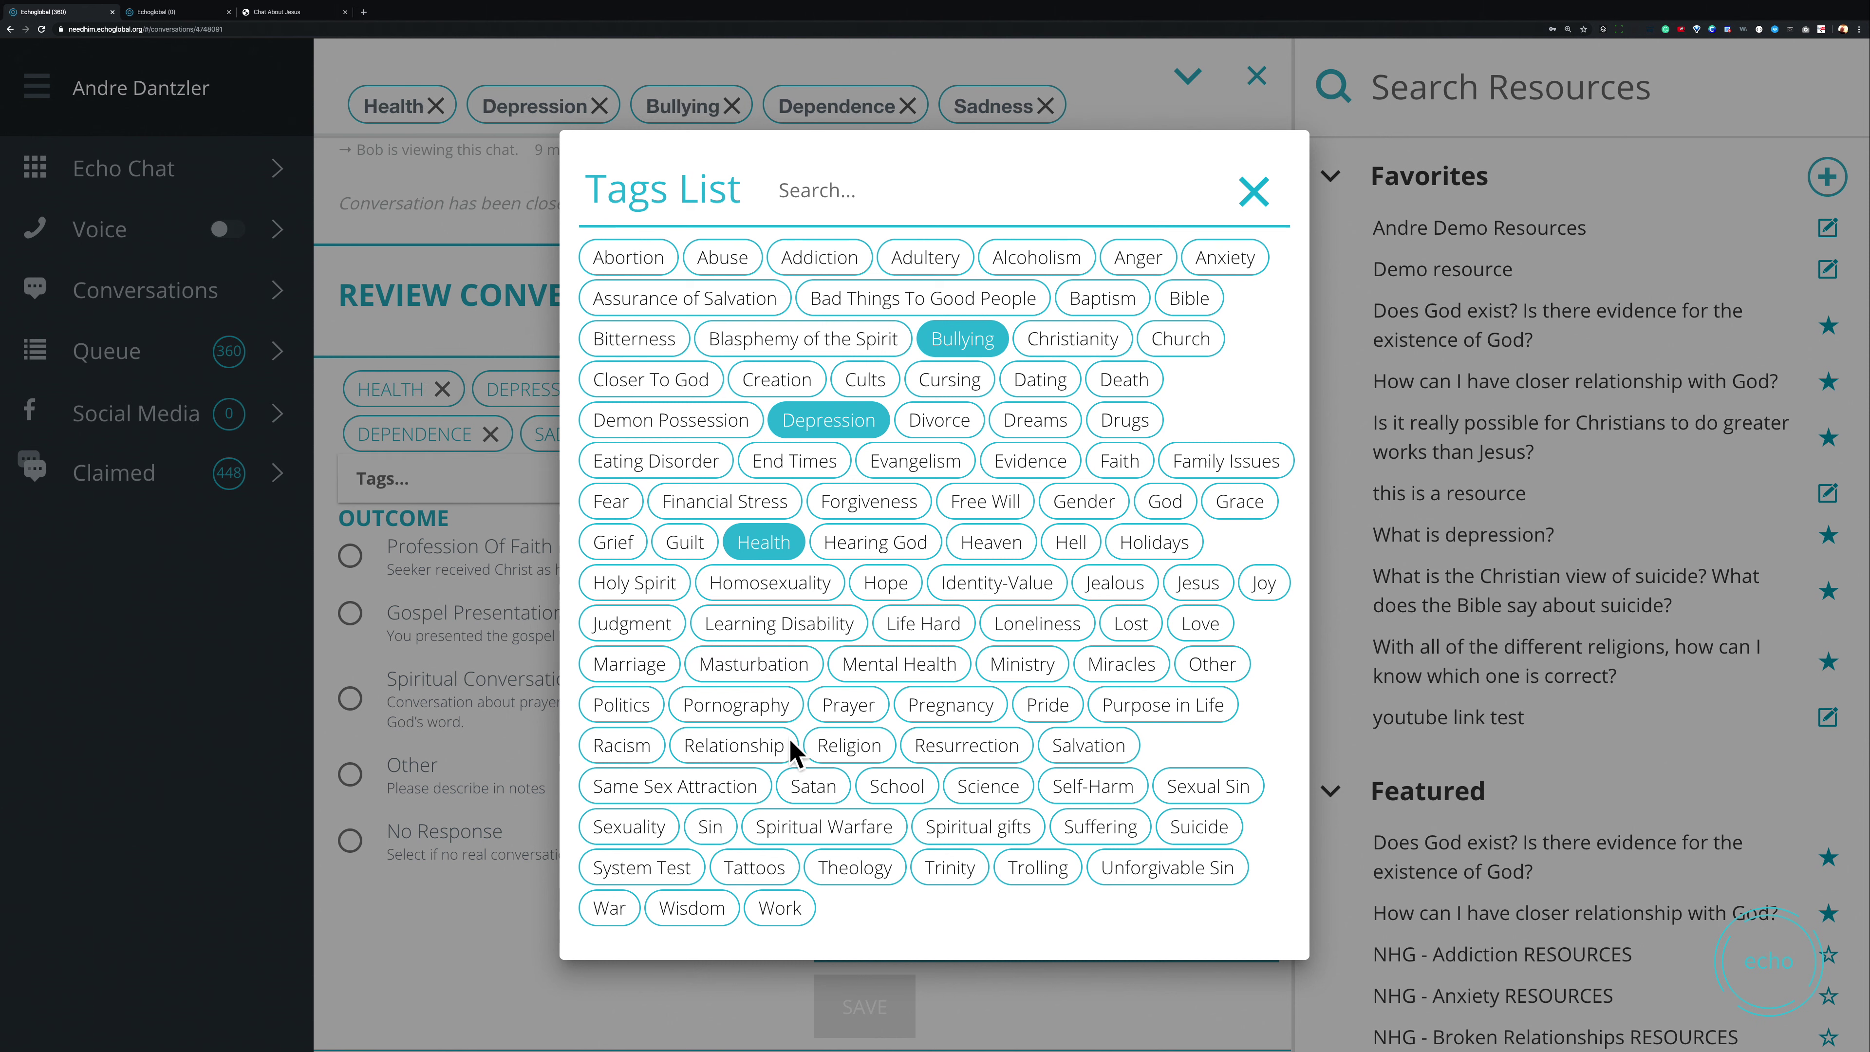
{"action": "left_click", "coordinate": [859, 751]}
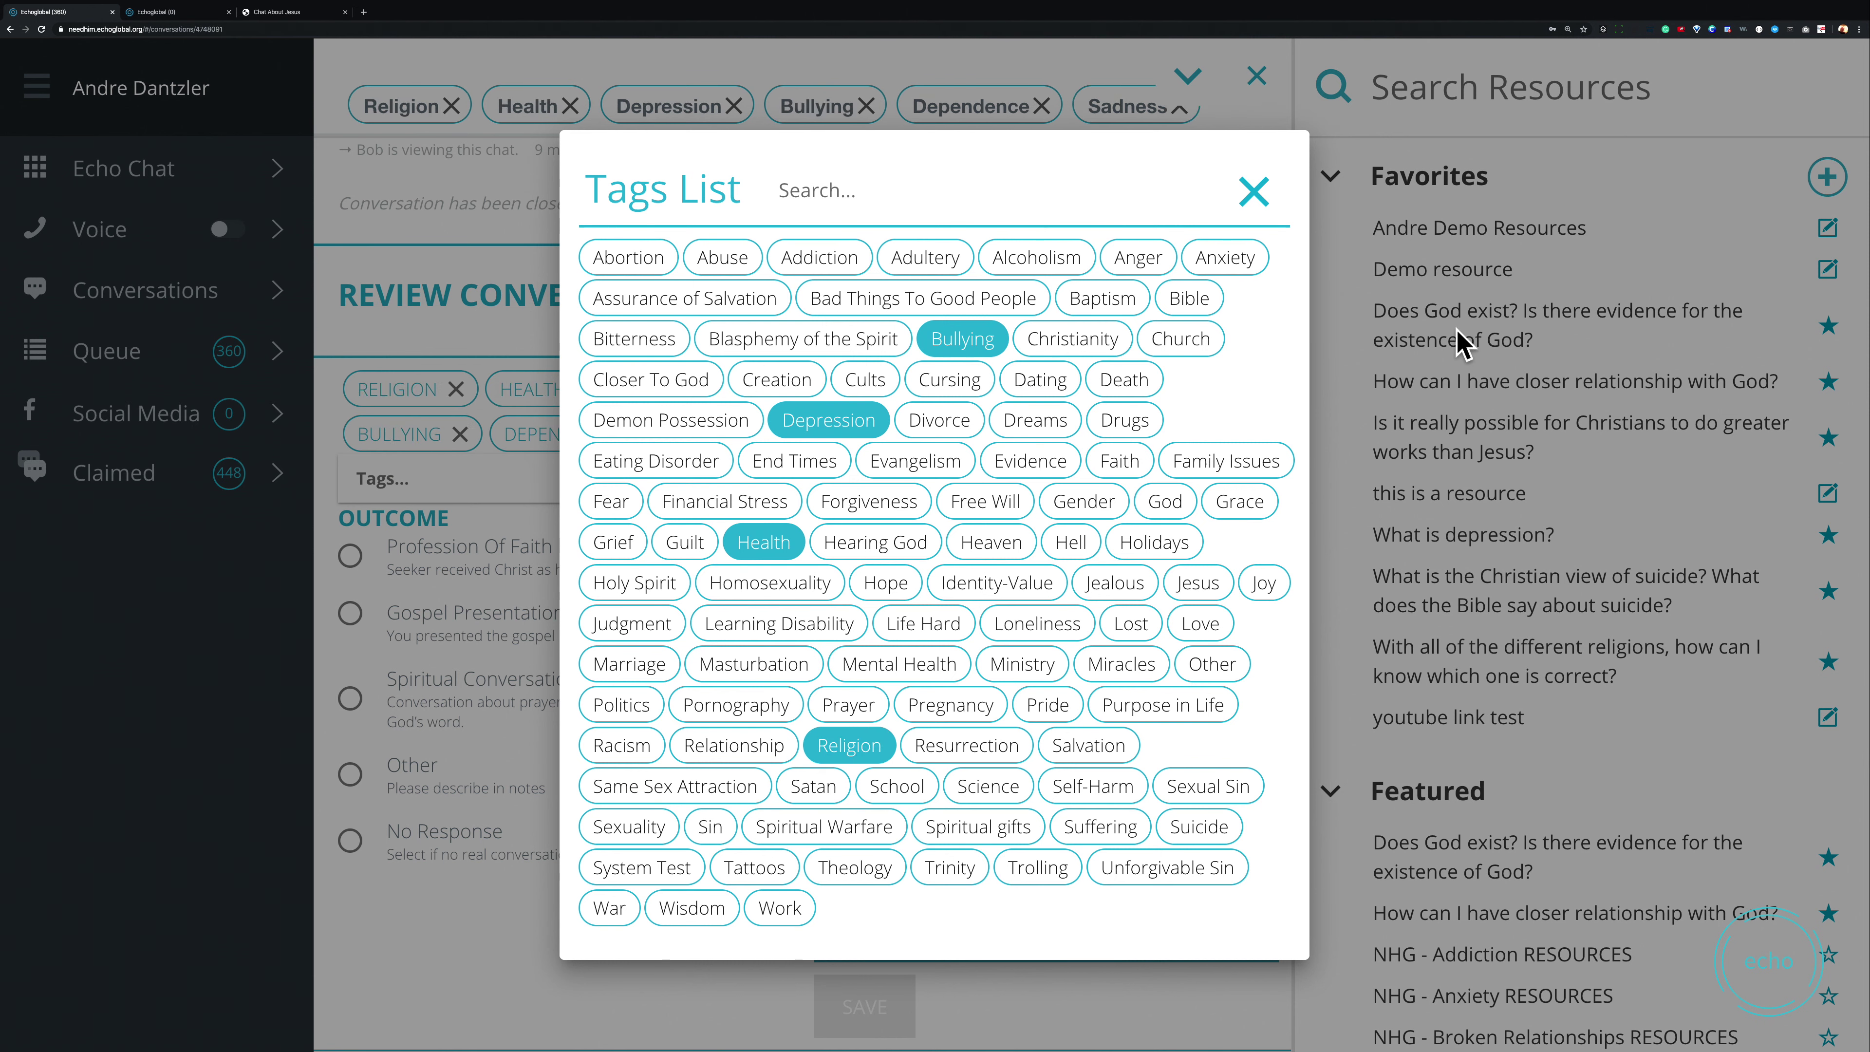
{"action": "left_click", "coordinate": [1394, 352]}
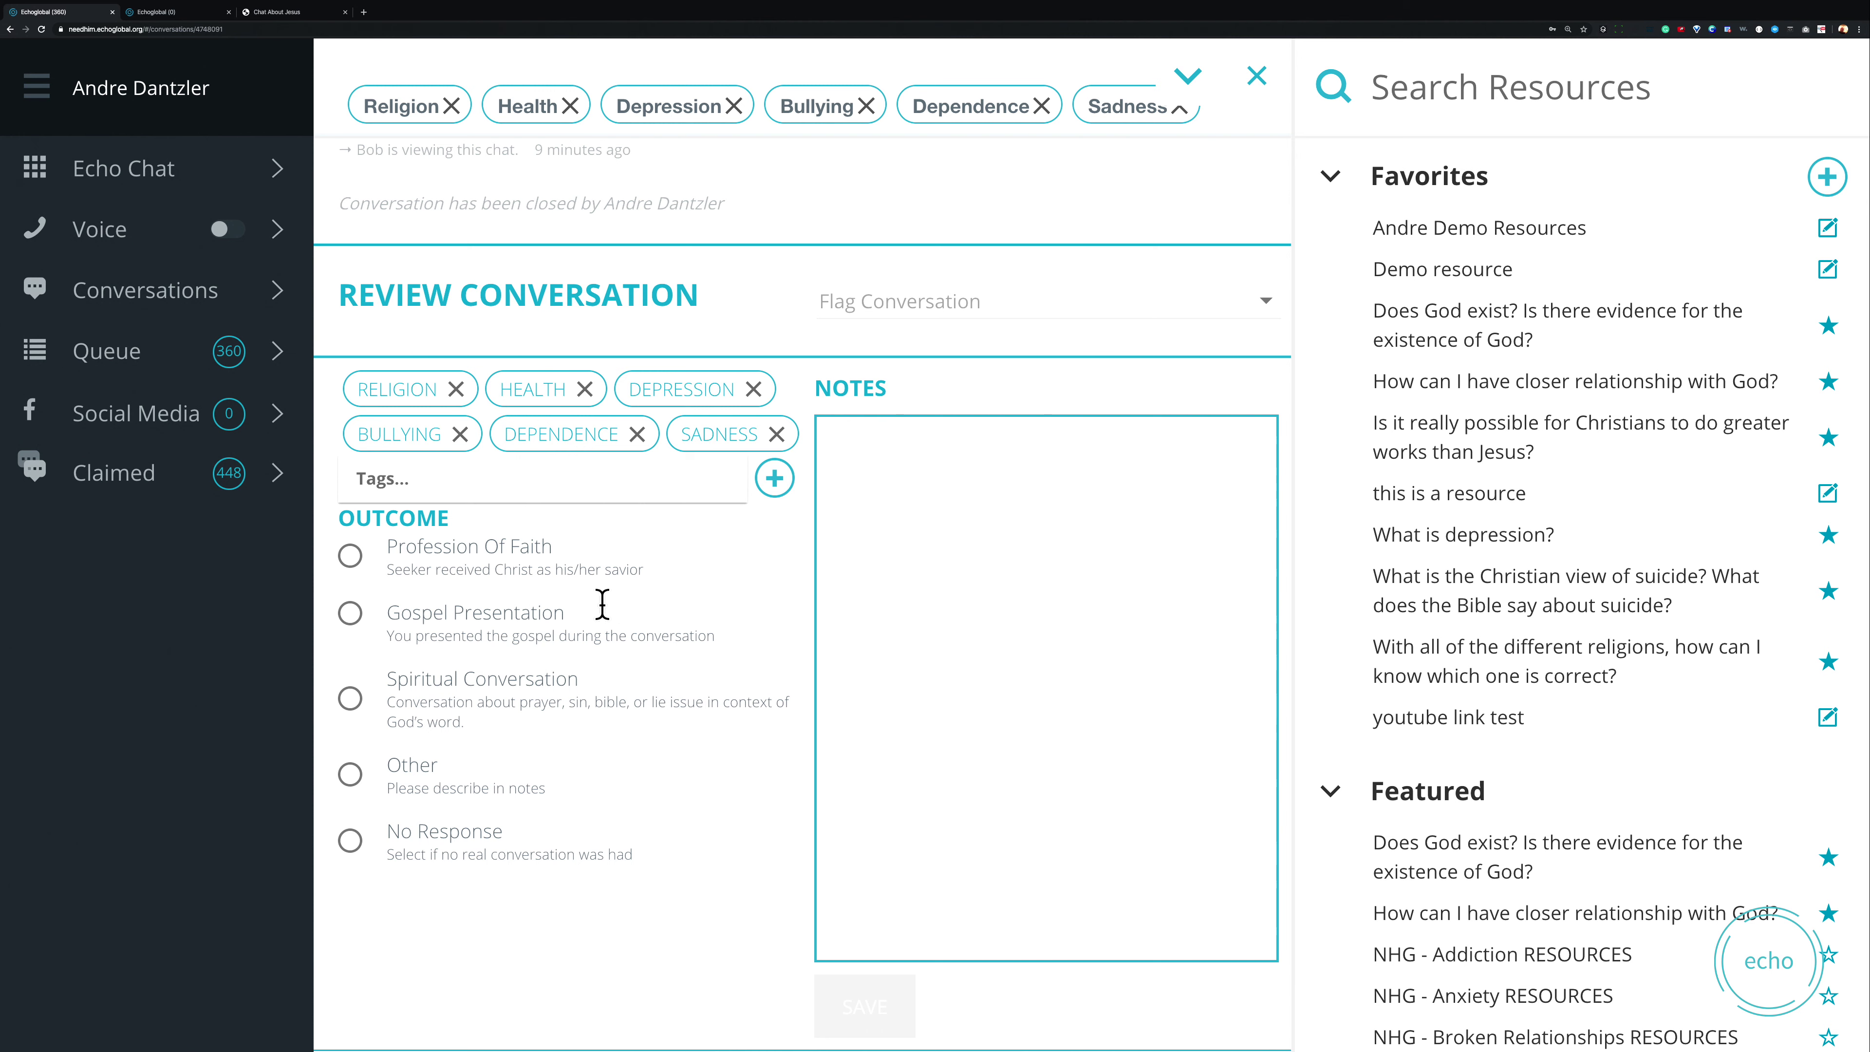
{"action": "left_click", "coordinate": [345, 776]}
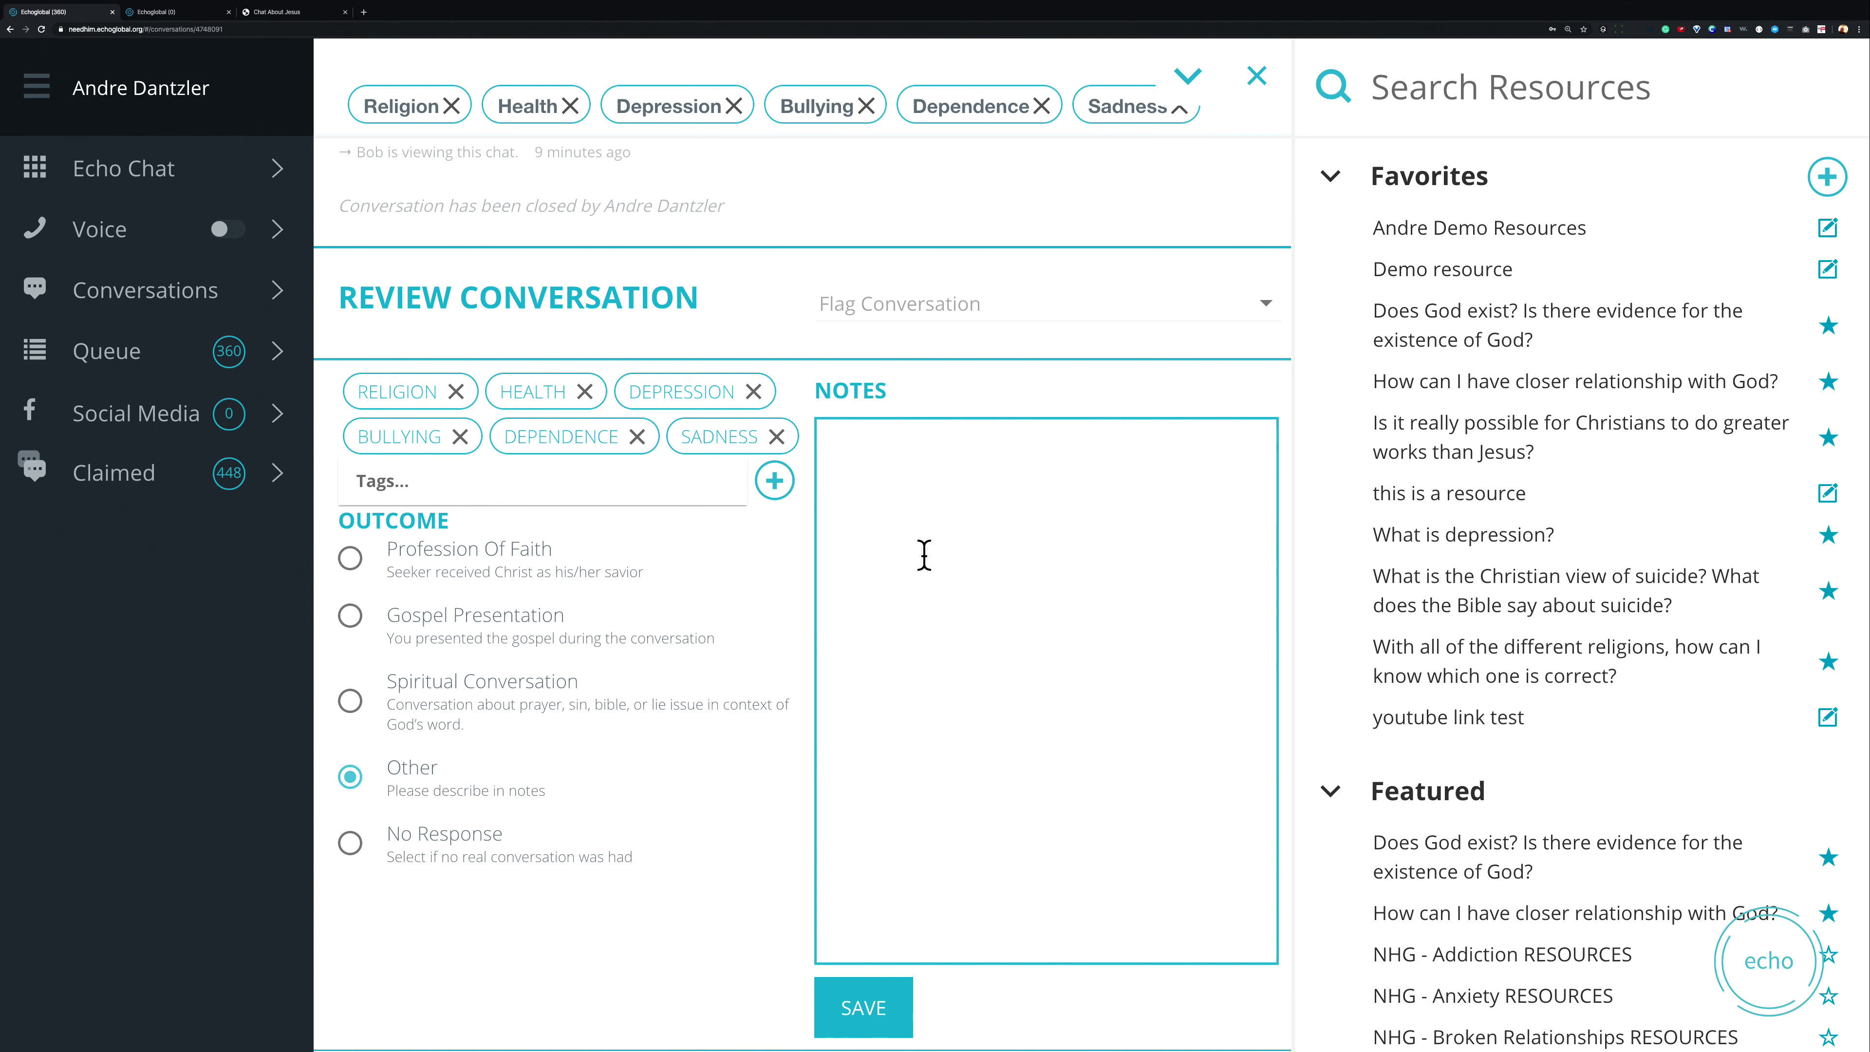
- Switch to the demo Echo site and open the language options in the admin Global Settings
{"action": "key", "text": "ctrl+Tab"}
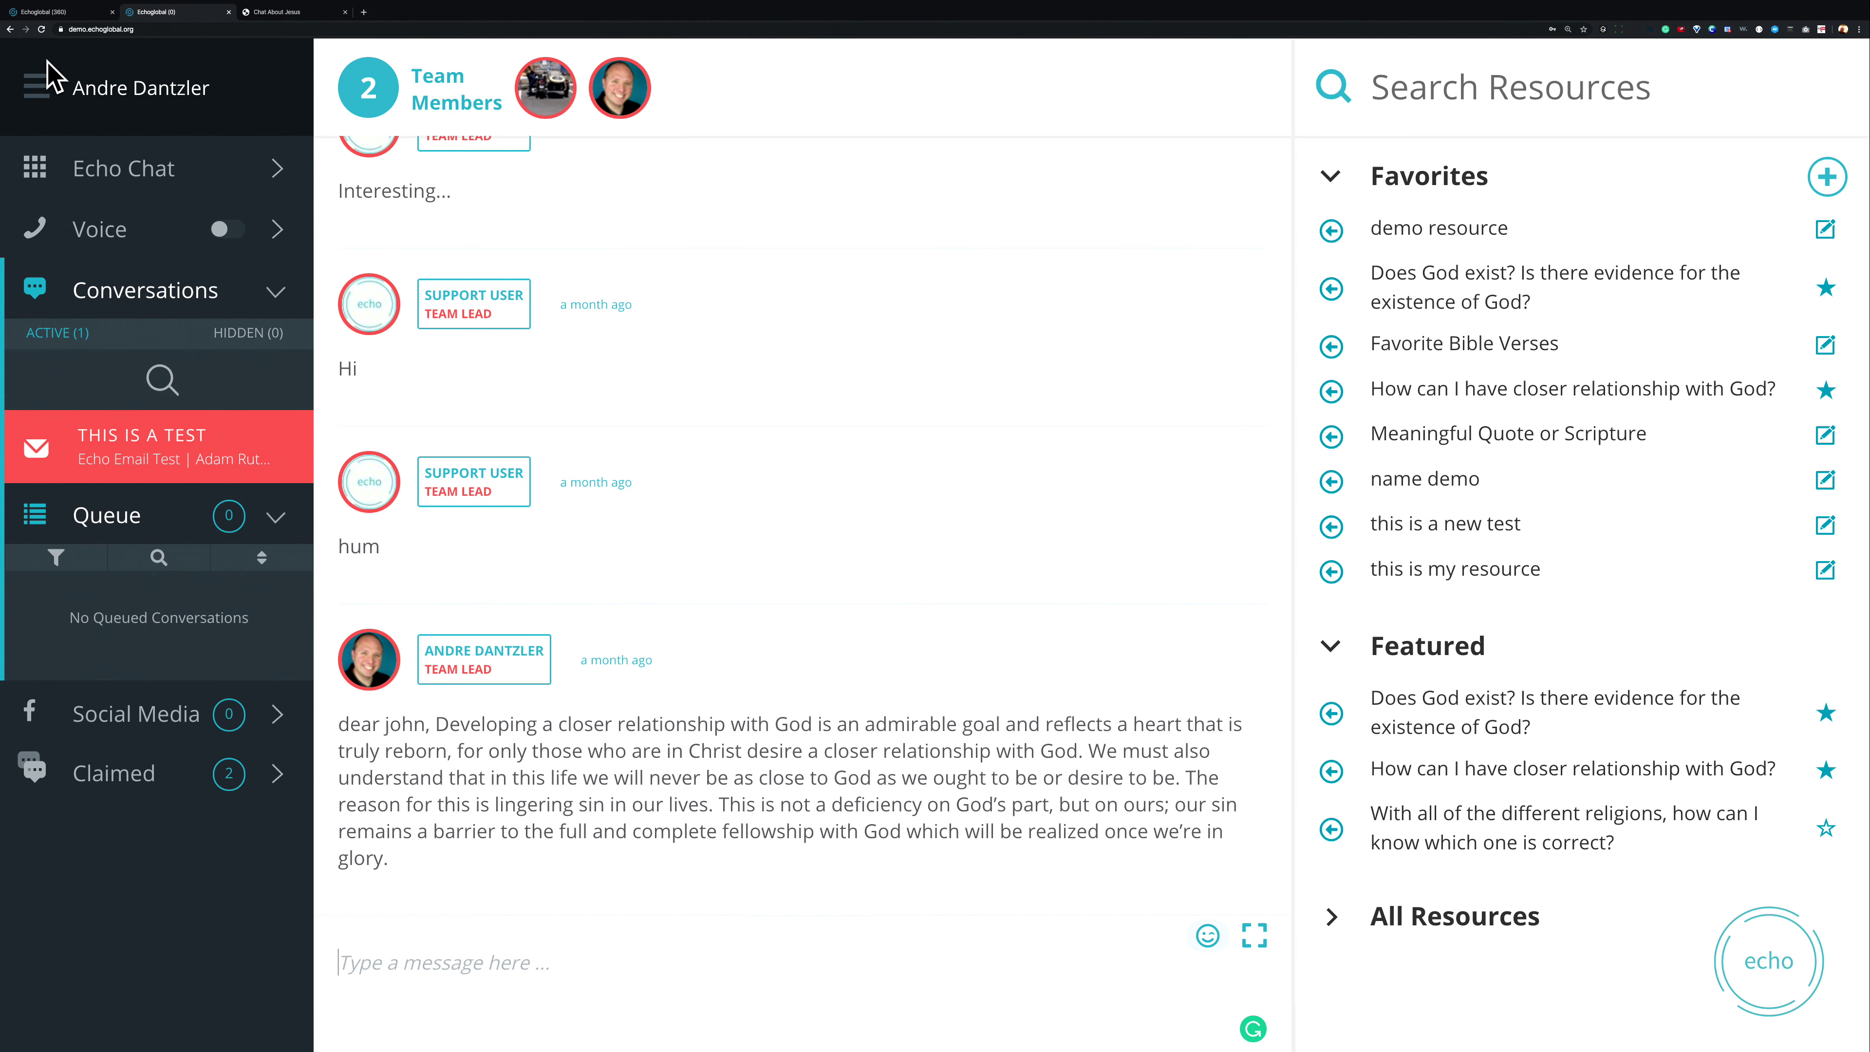
{"action": "left_click", "coordinate": [37, 92]}
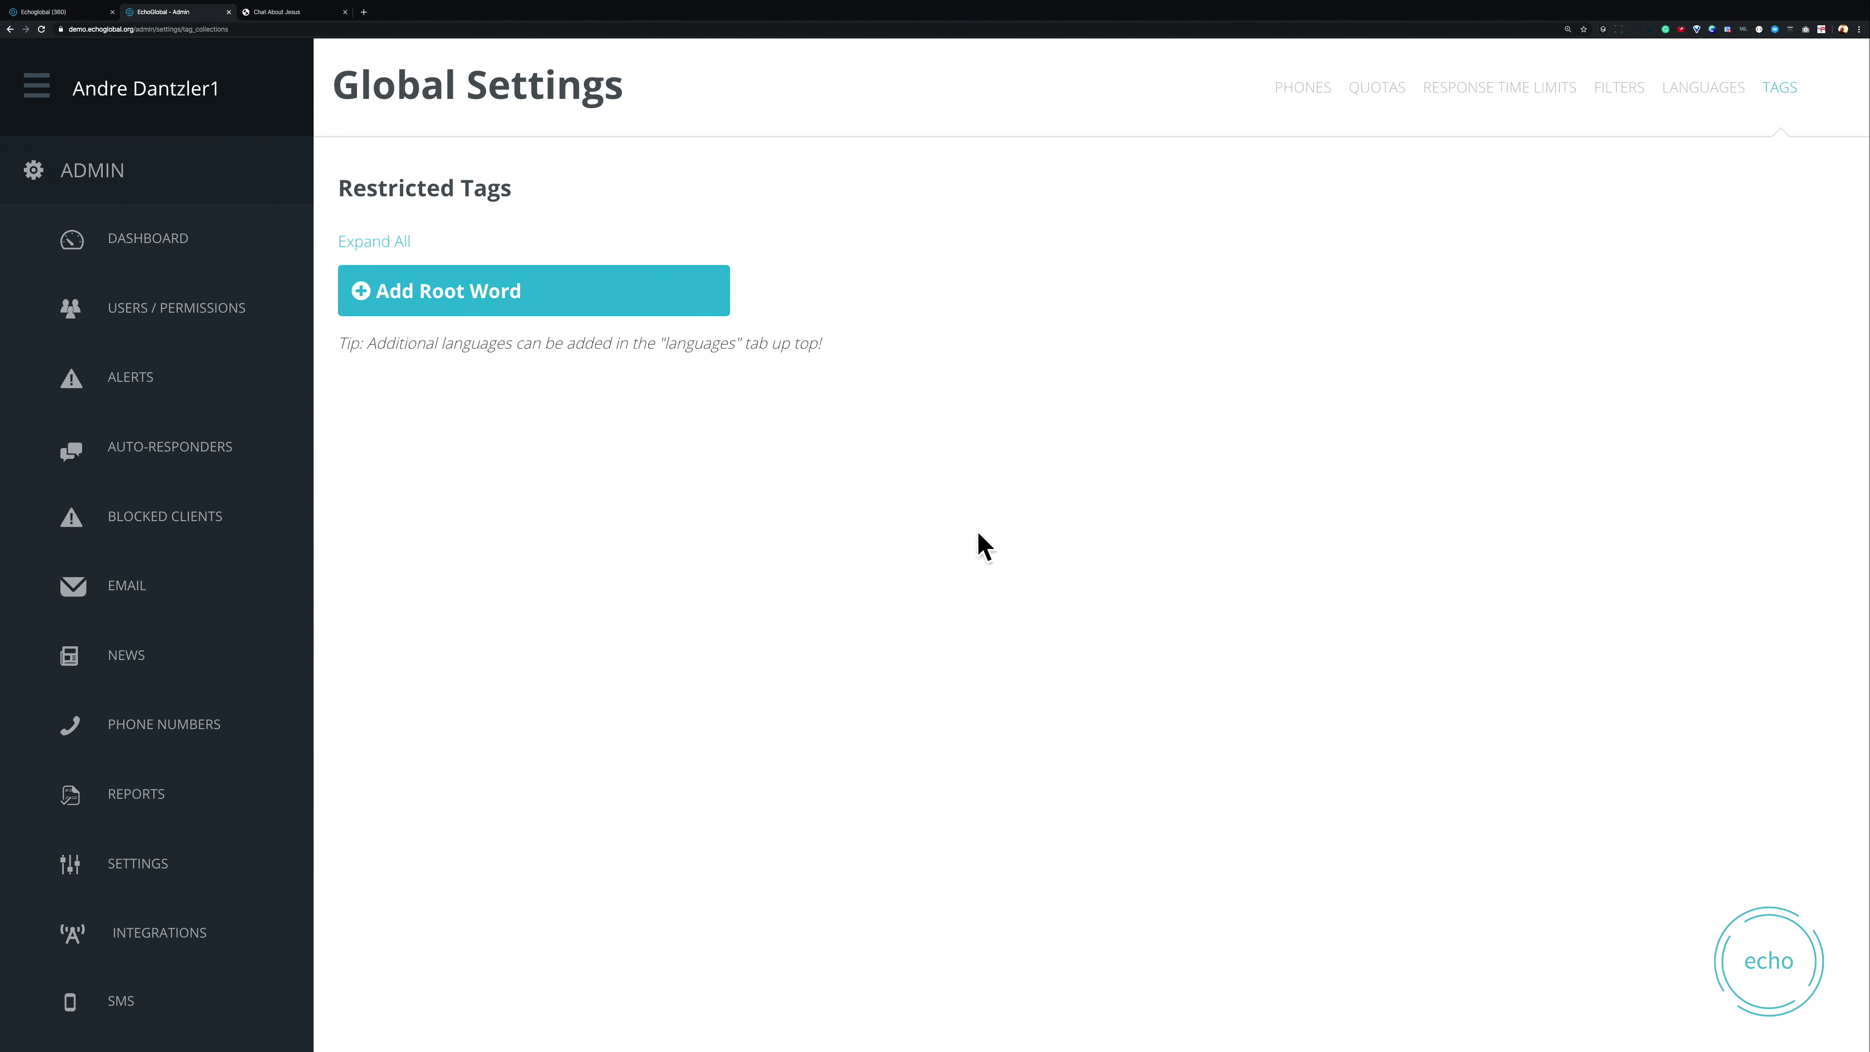
{"action": "left_click", "coordinate": [1734, 94]}
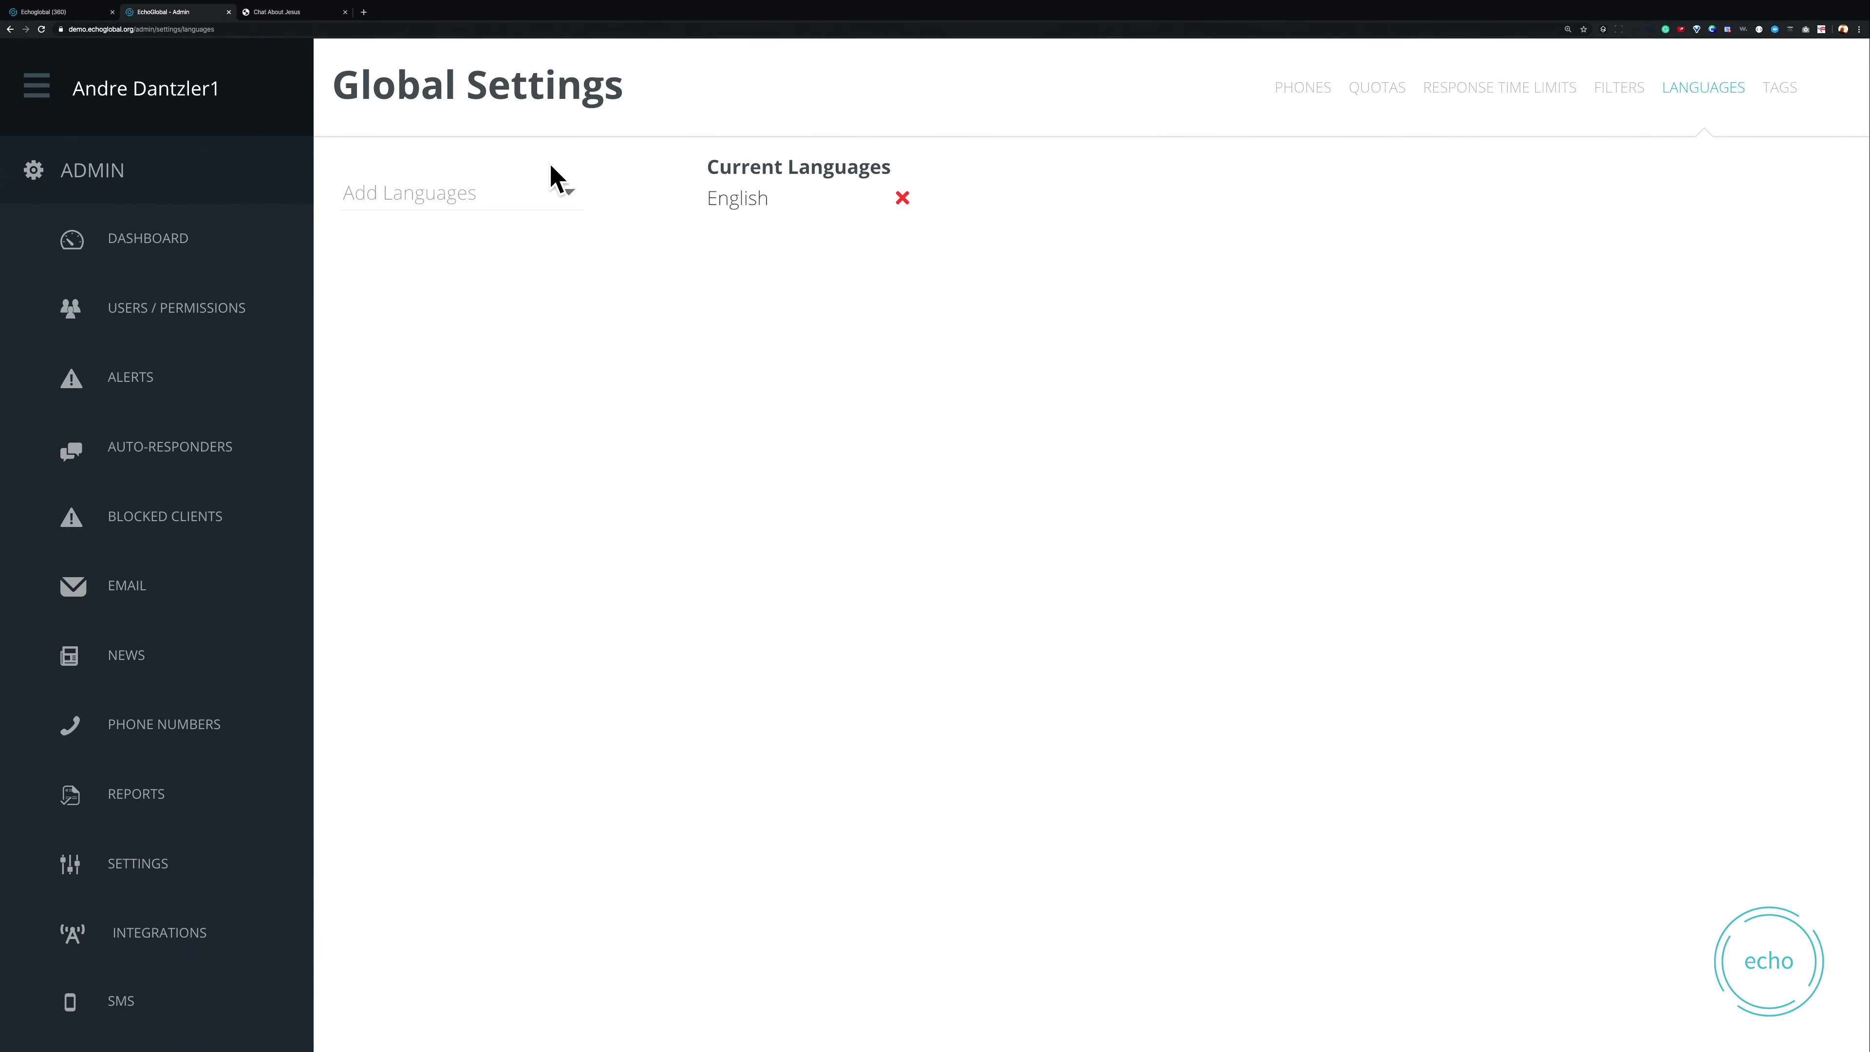
- Add German to the current languages
{"action": "left_click", "coordinate": [490, 194]}
{"action": "scroll", "coordinate": [492, 200], "scroll_direction": "down", "scroll_amount": 13}
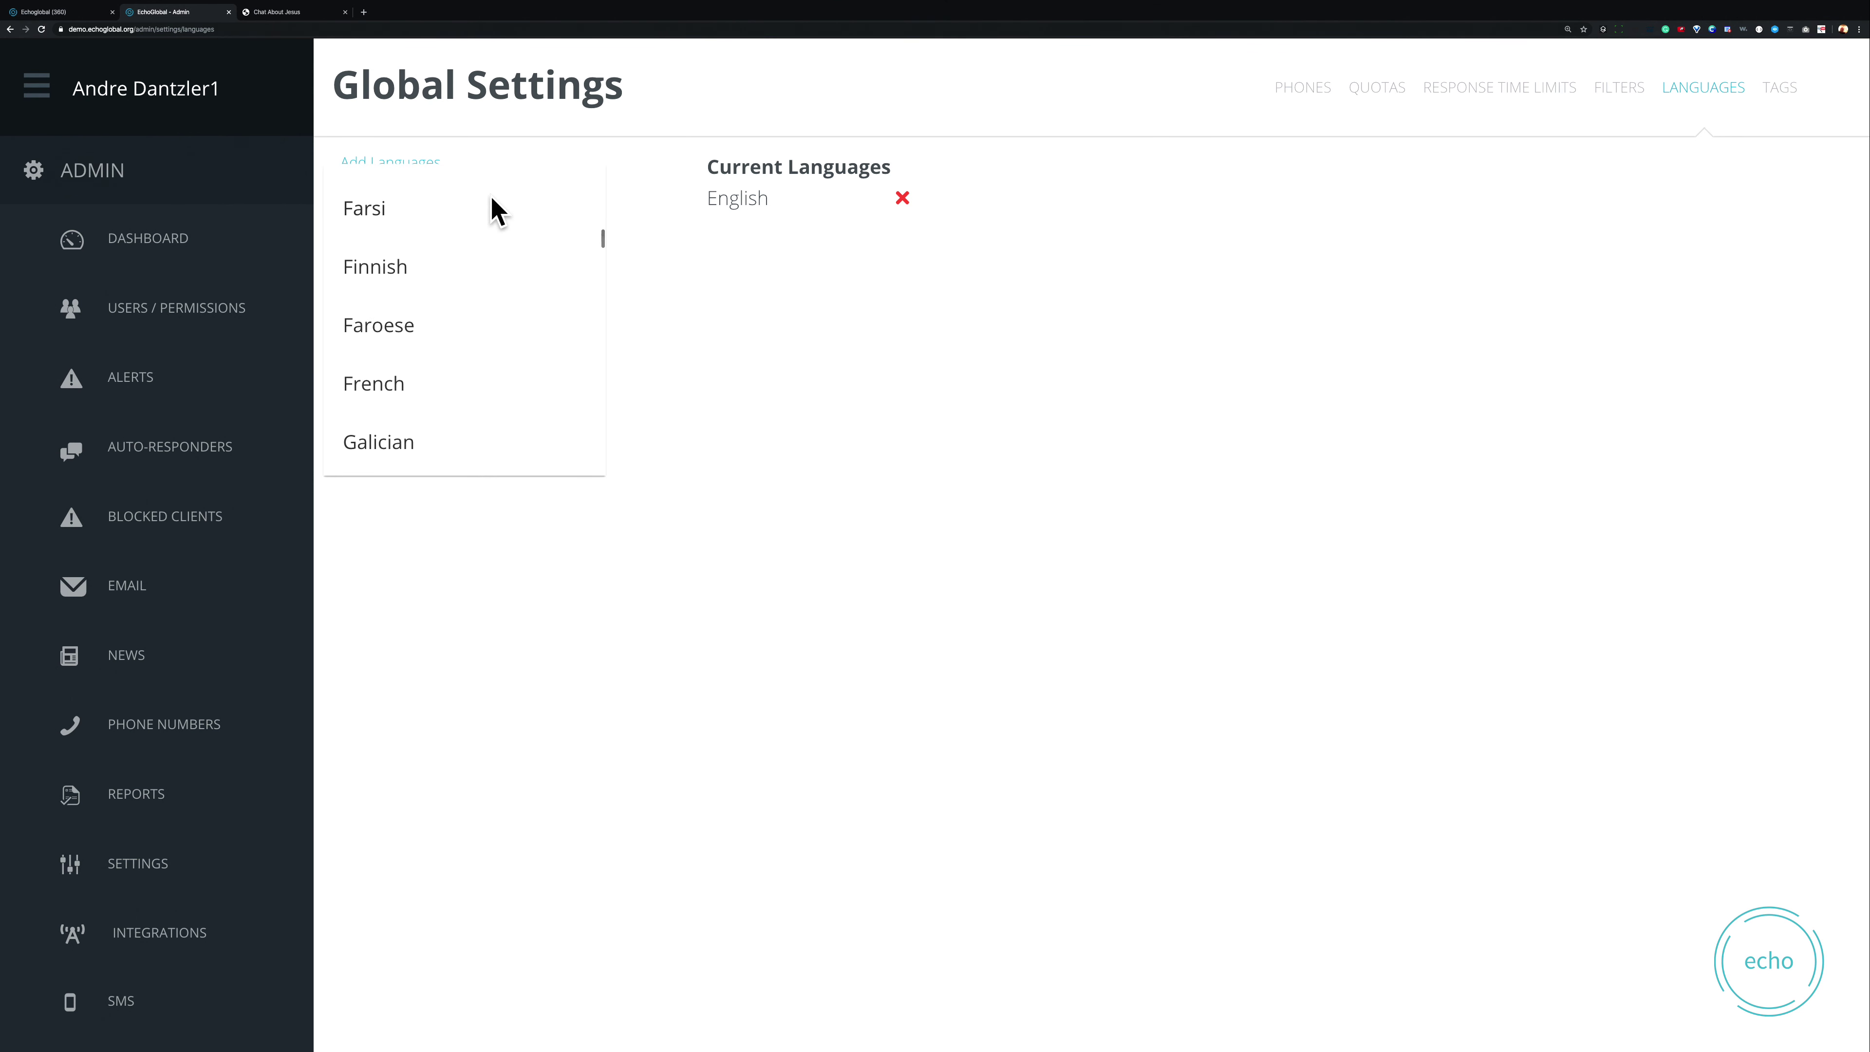
{"action": "scroll", "coordinate": [491, 197], "scroll_direction": "down", "scroll_amount": 2}
{"action": "scroll", "coordinate": [491, 213], "scroll_direction": "down", "scroll_amount": 3}
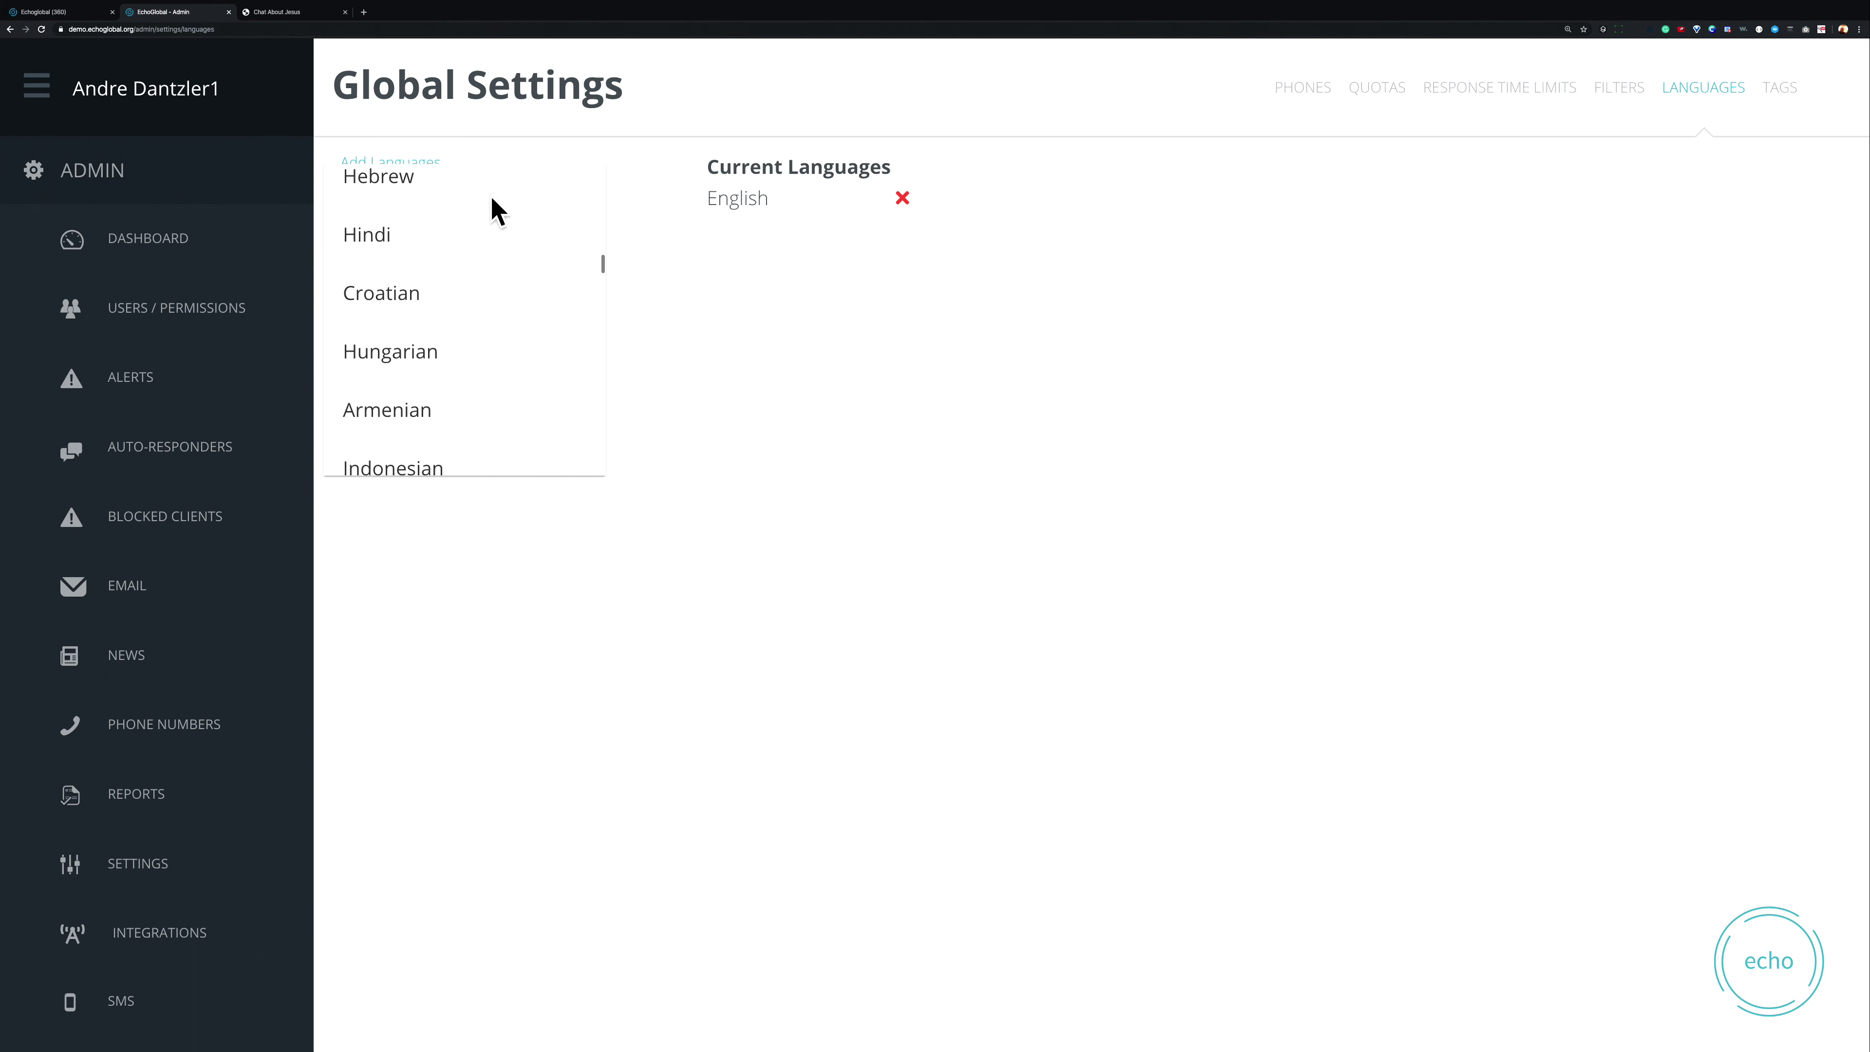
{"action": "scroll", "coordinate": [491, 212], "scroll_direction": "up", "scroll_amount": 9}
{"action": "scroll", "coordinate": [490, 197], "scroll_direction": "down", "scroll_amount": 20}
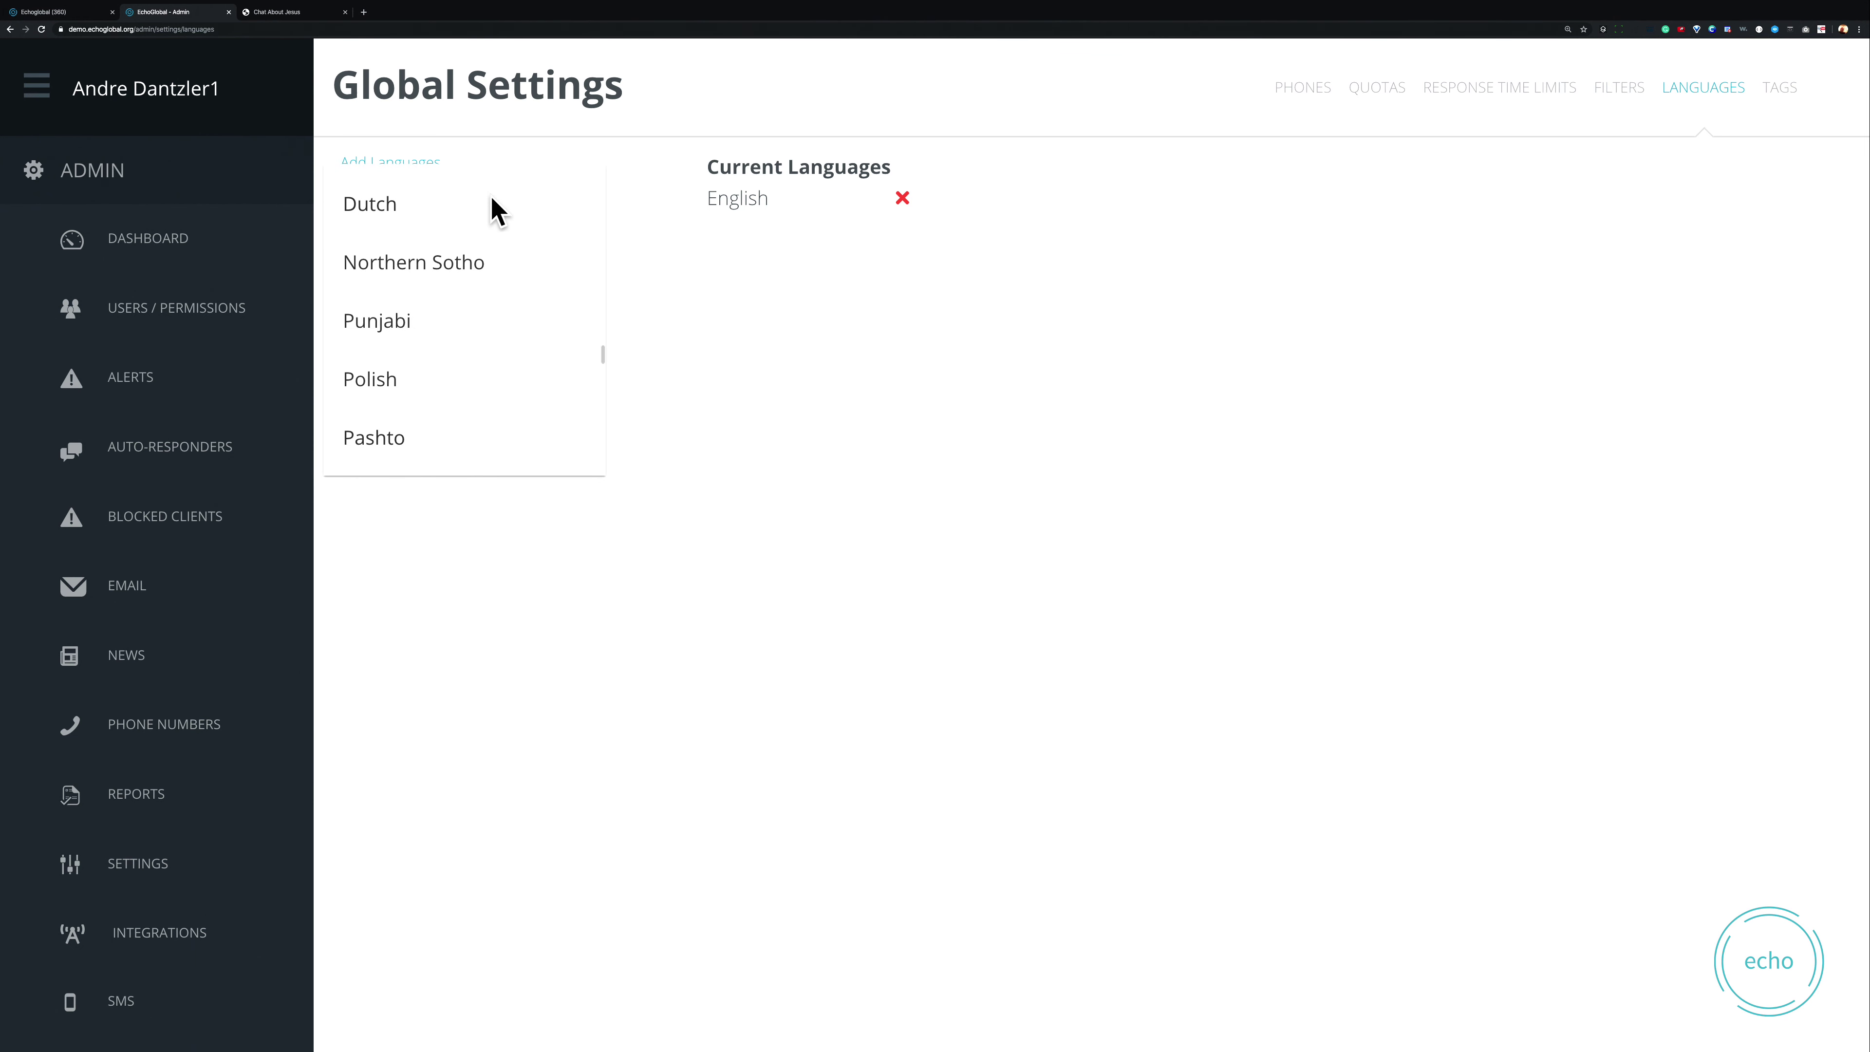
{"action": "scroll", "coordinate": [491, 197], "scroll_direction": "up", "scroll_amount": 15}
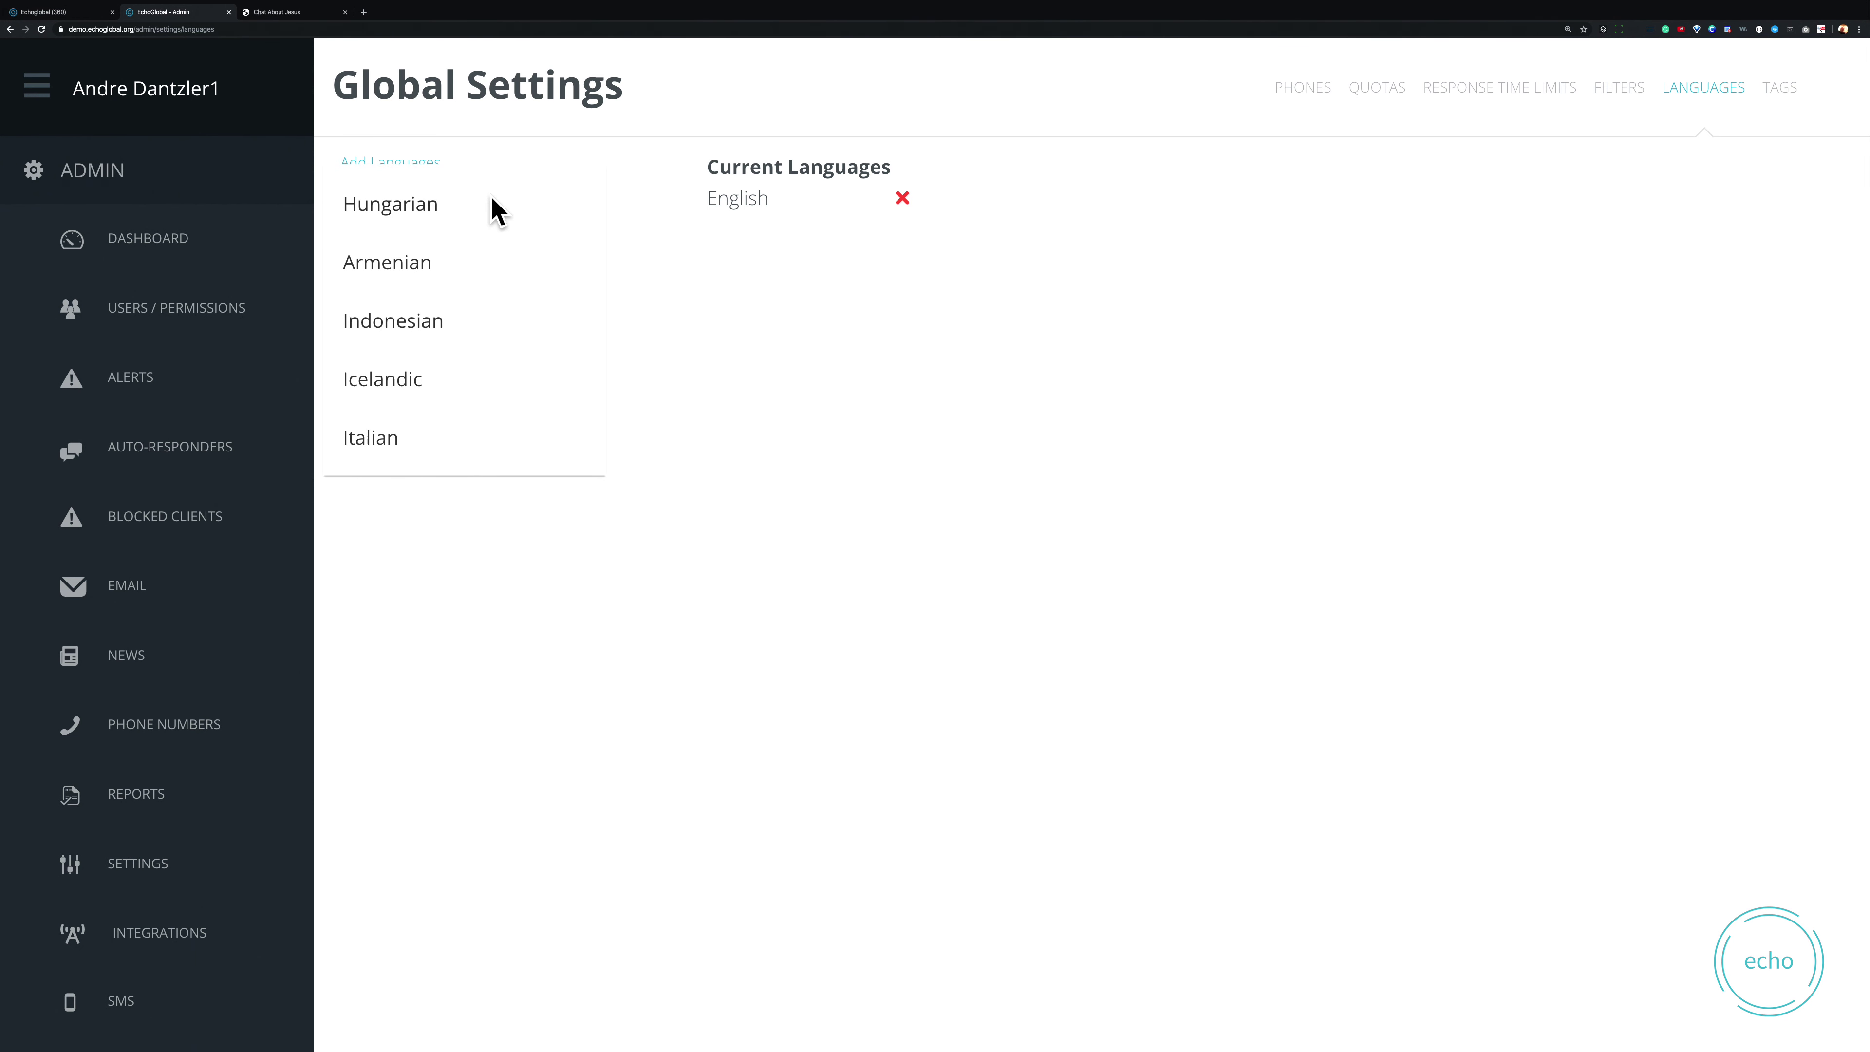
{"action": "scroll", "coordinate": [490, 203], "scroll_direction": "up", "scroll_amount": 10}
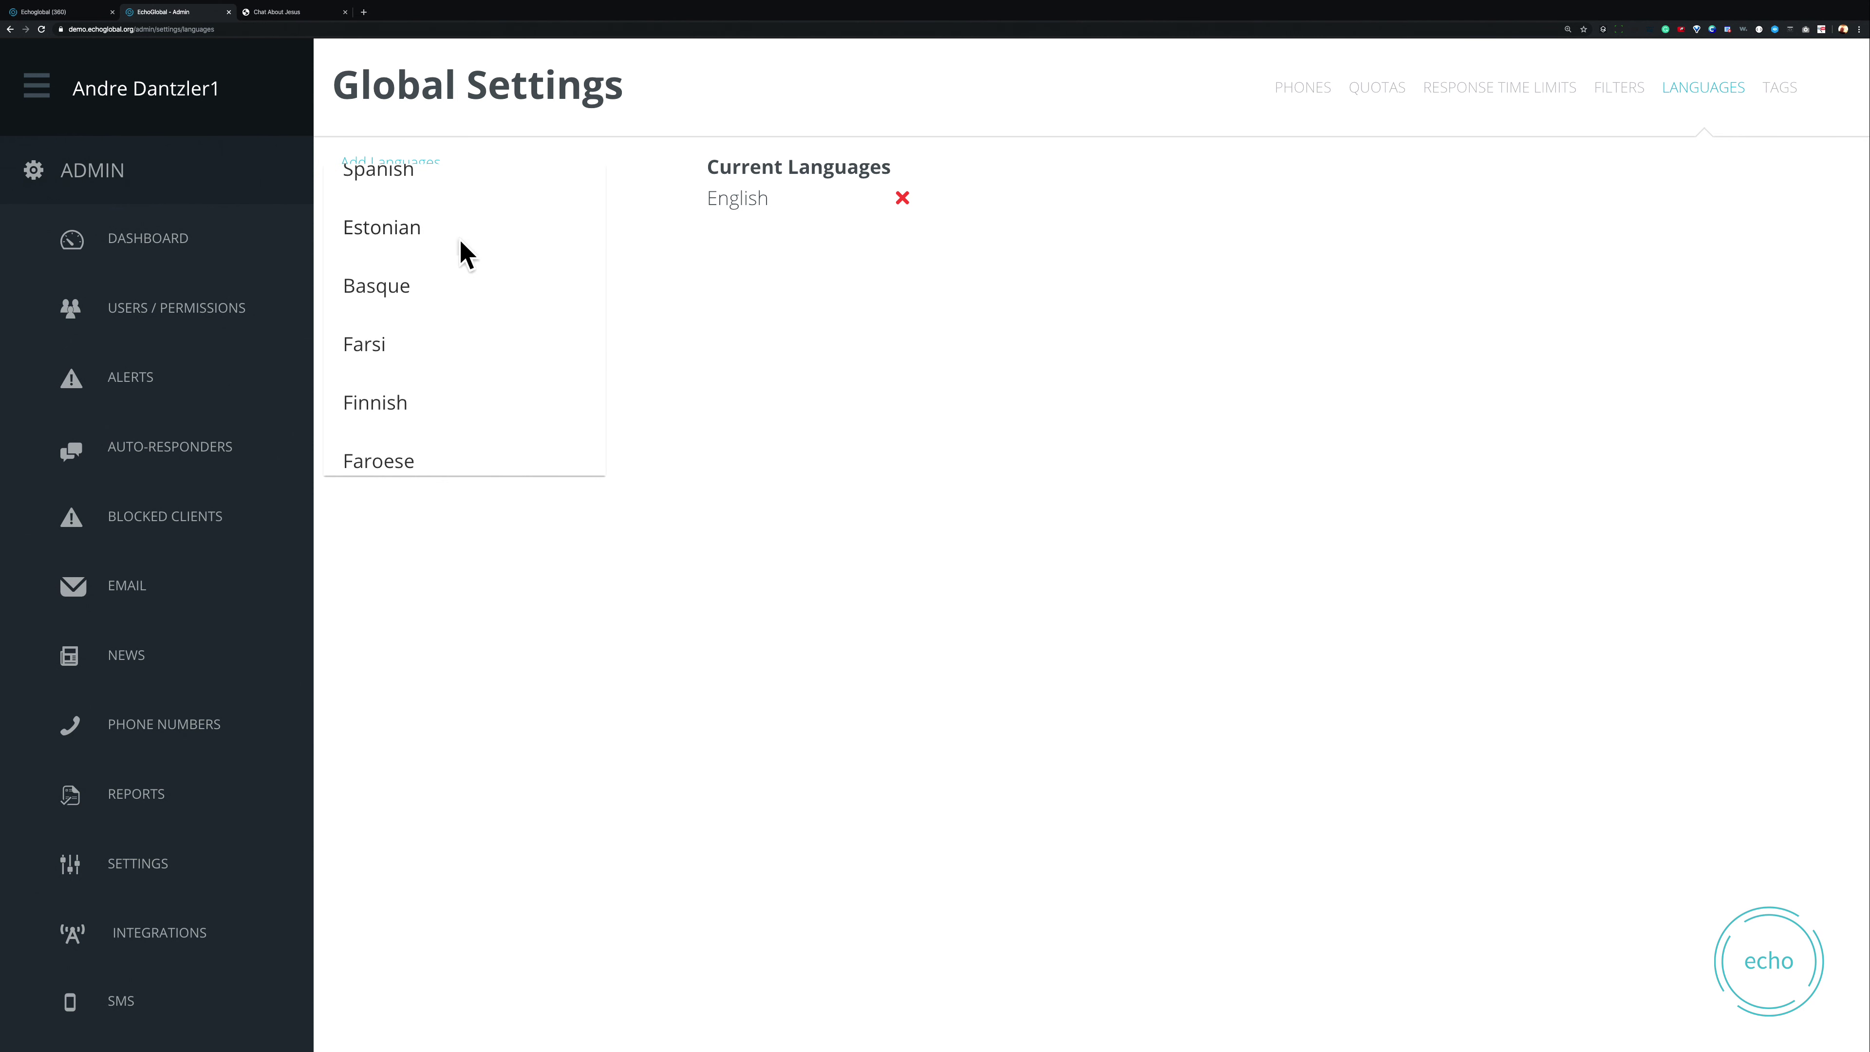
{"action": "scroll", "coordinate": [464, 254], "scroll_direction": "up", "scroll_amount": 10}
{"action": "scroll", "coordinate": [464, 254], "scroll_direction": "down", "scroll_amount": 3}
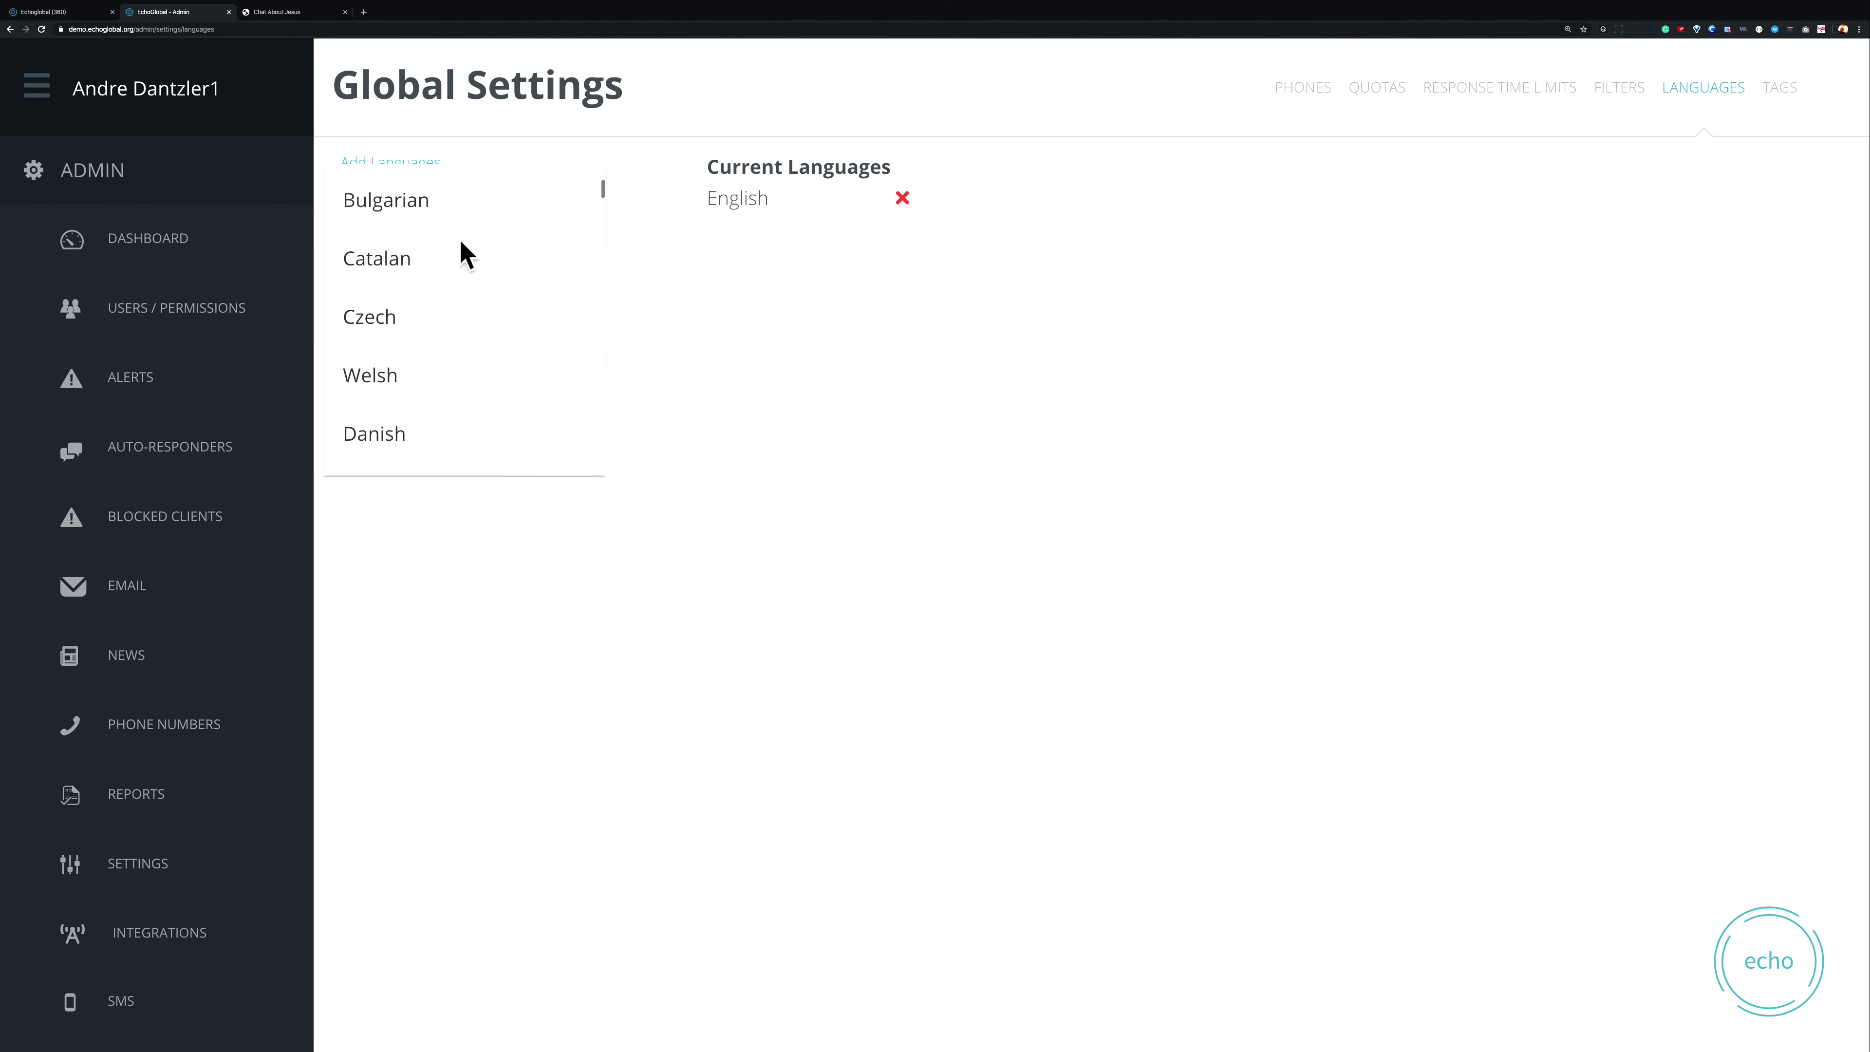
{"action": "scroll", "coordinate": [464, 254], "scroll_direction": "up", "scroll_amount": 2}
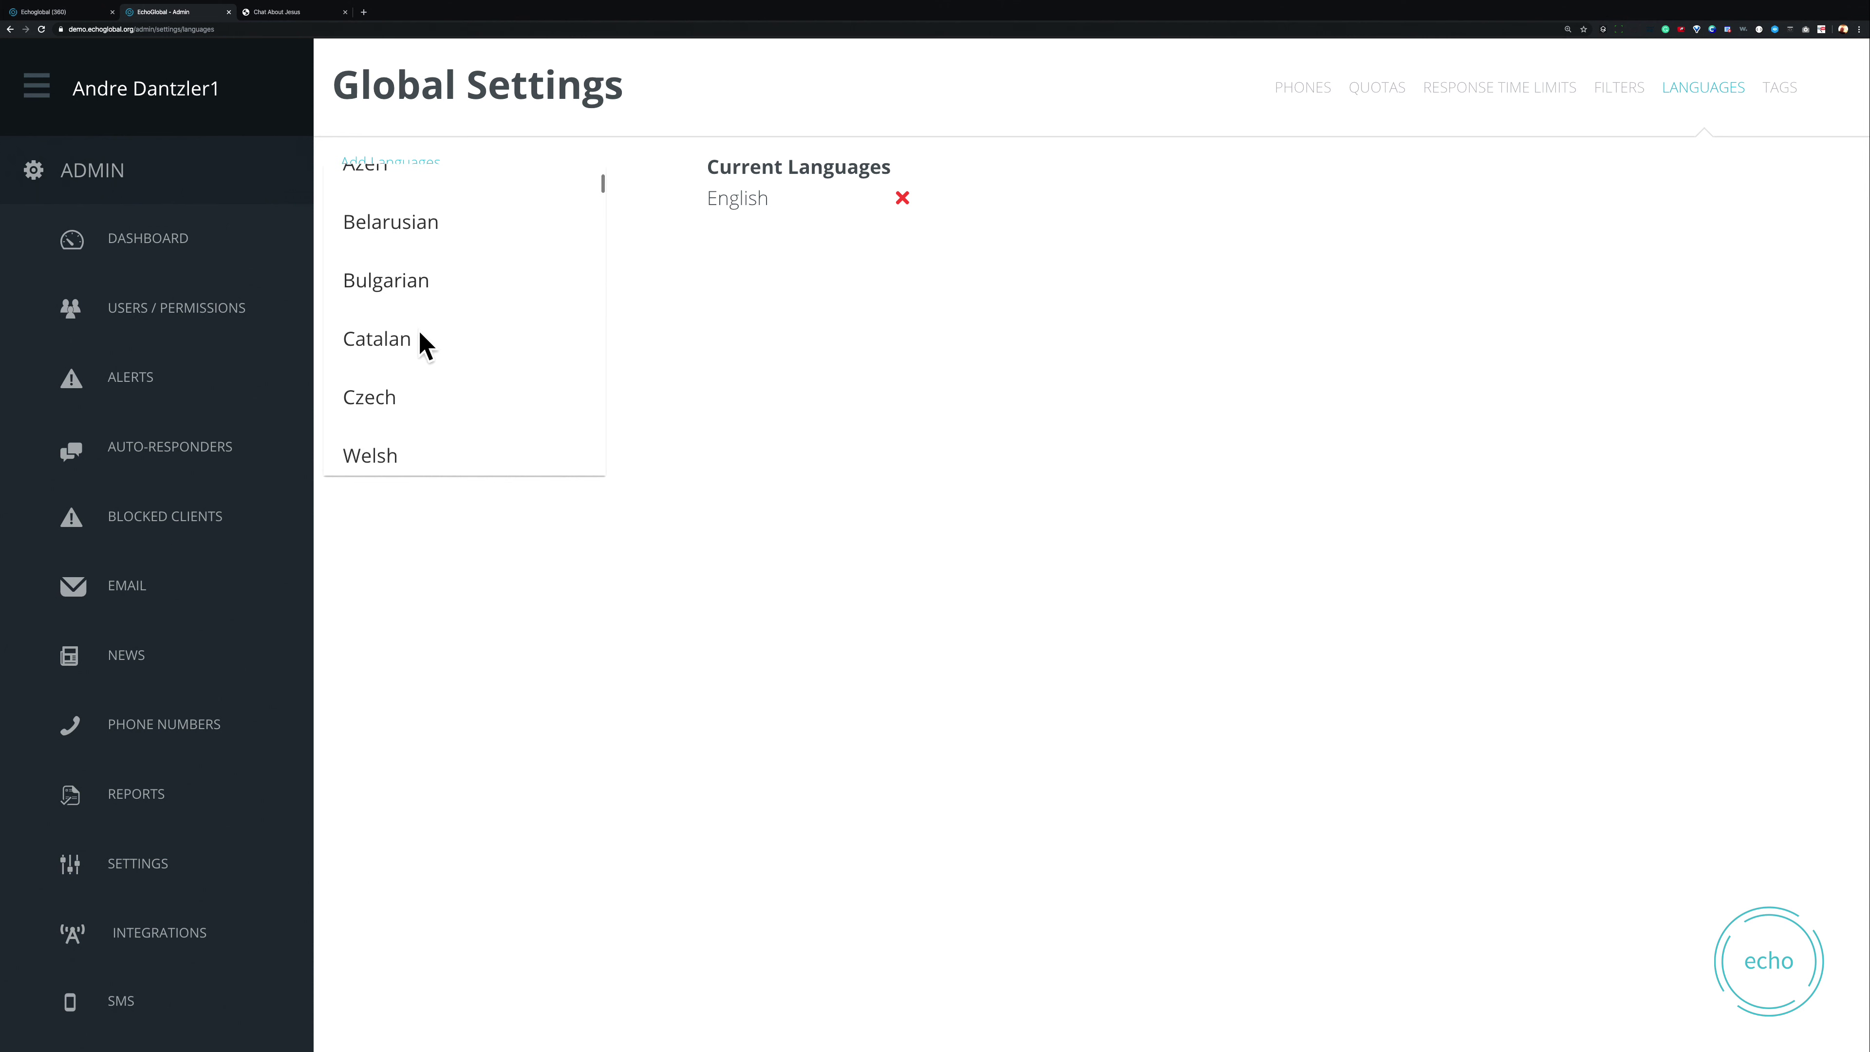
{"action": "scroll", "coordinate": [422, 340], "scroll_direction": "down", "scroll_amount": 4}
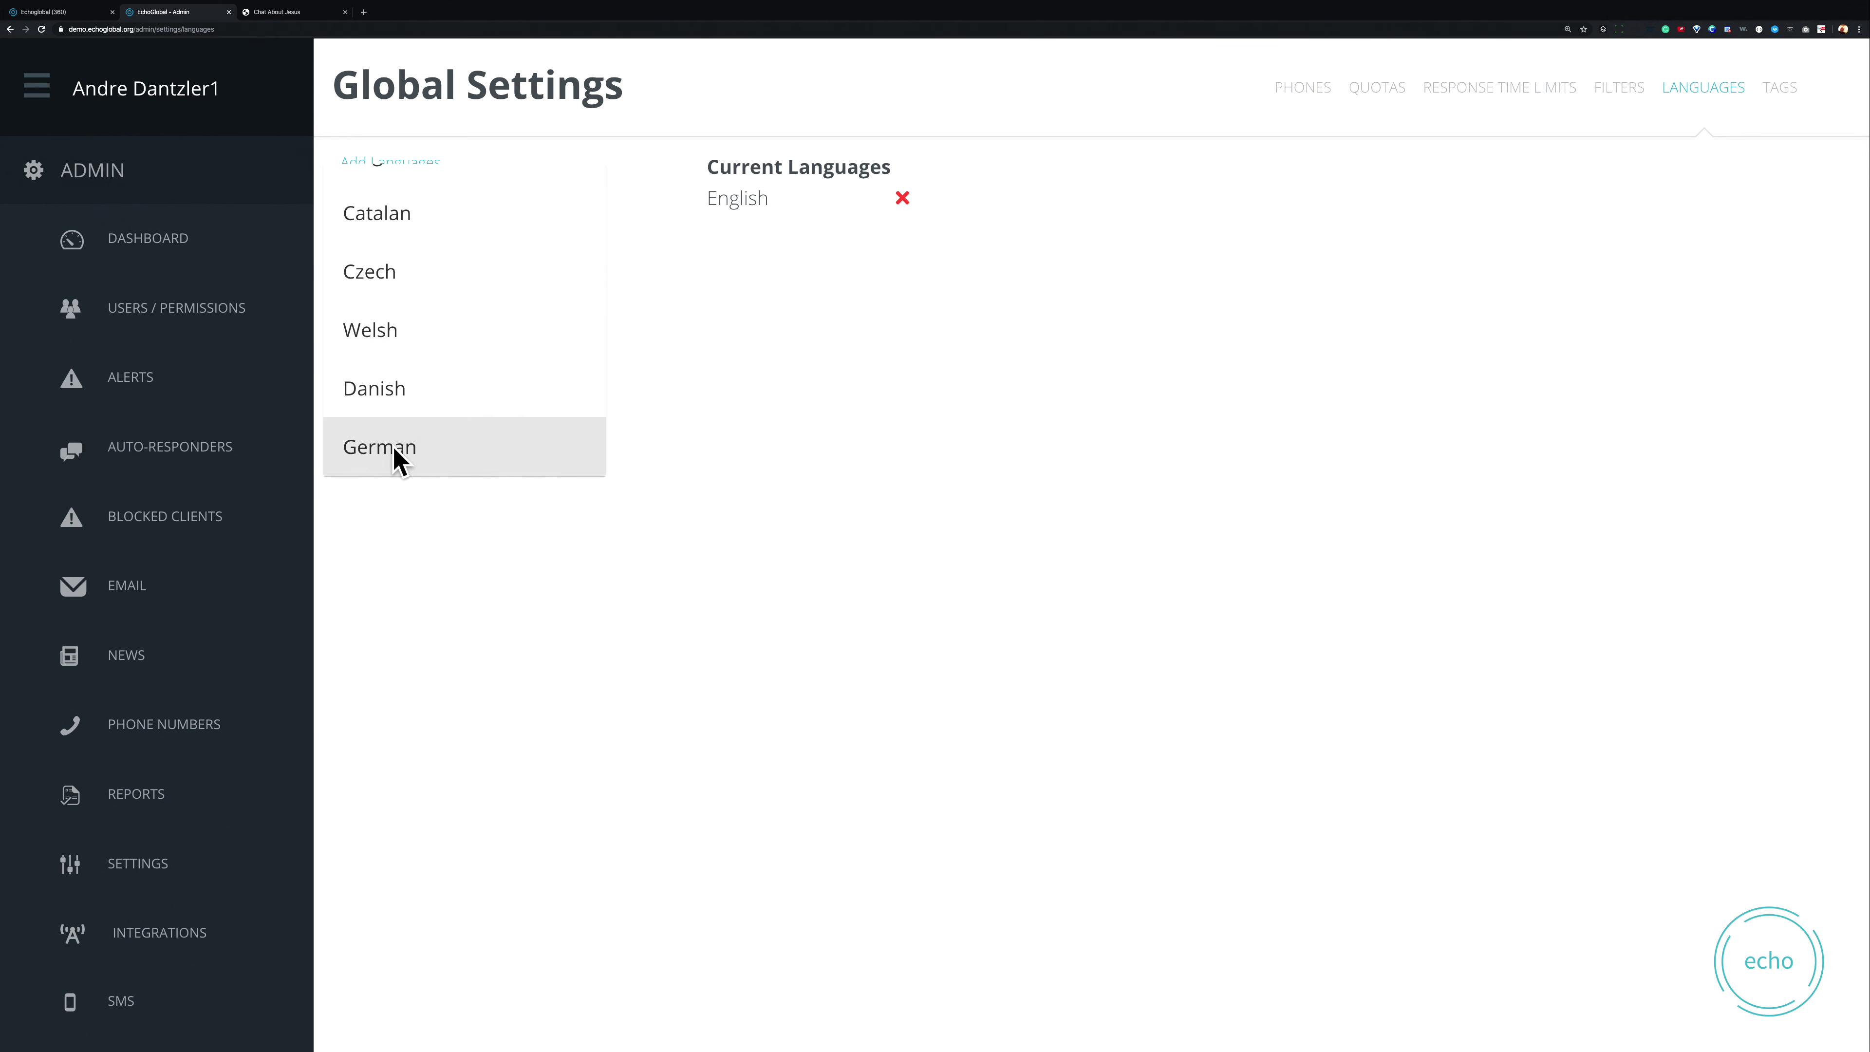
{"action": "left_click", "coordinate": [398, 461]}
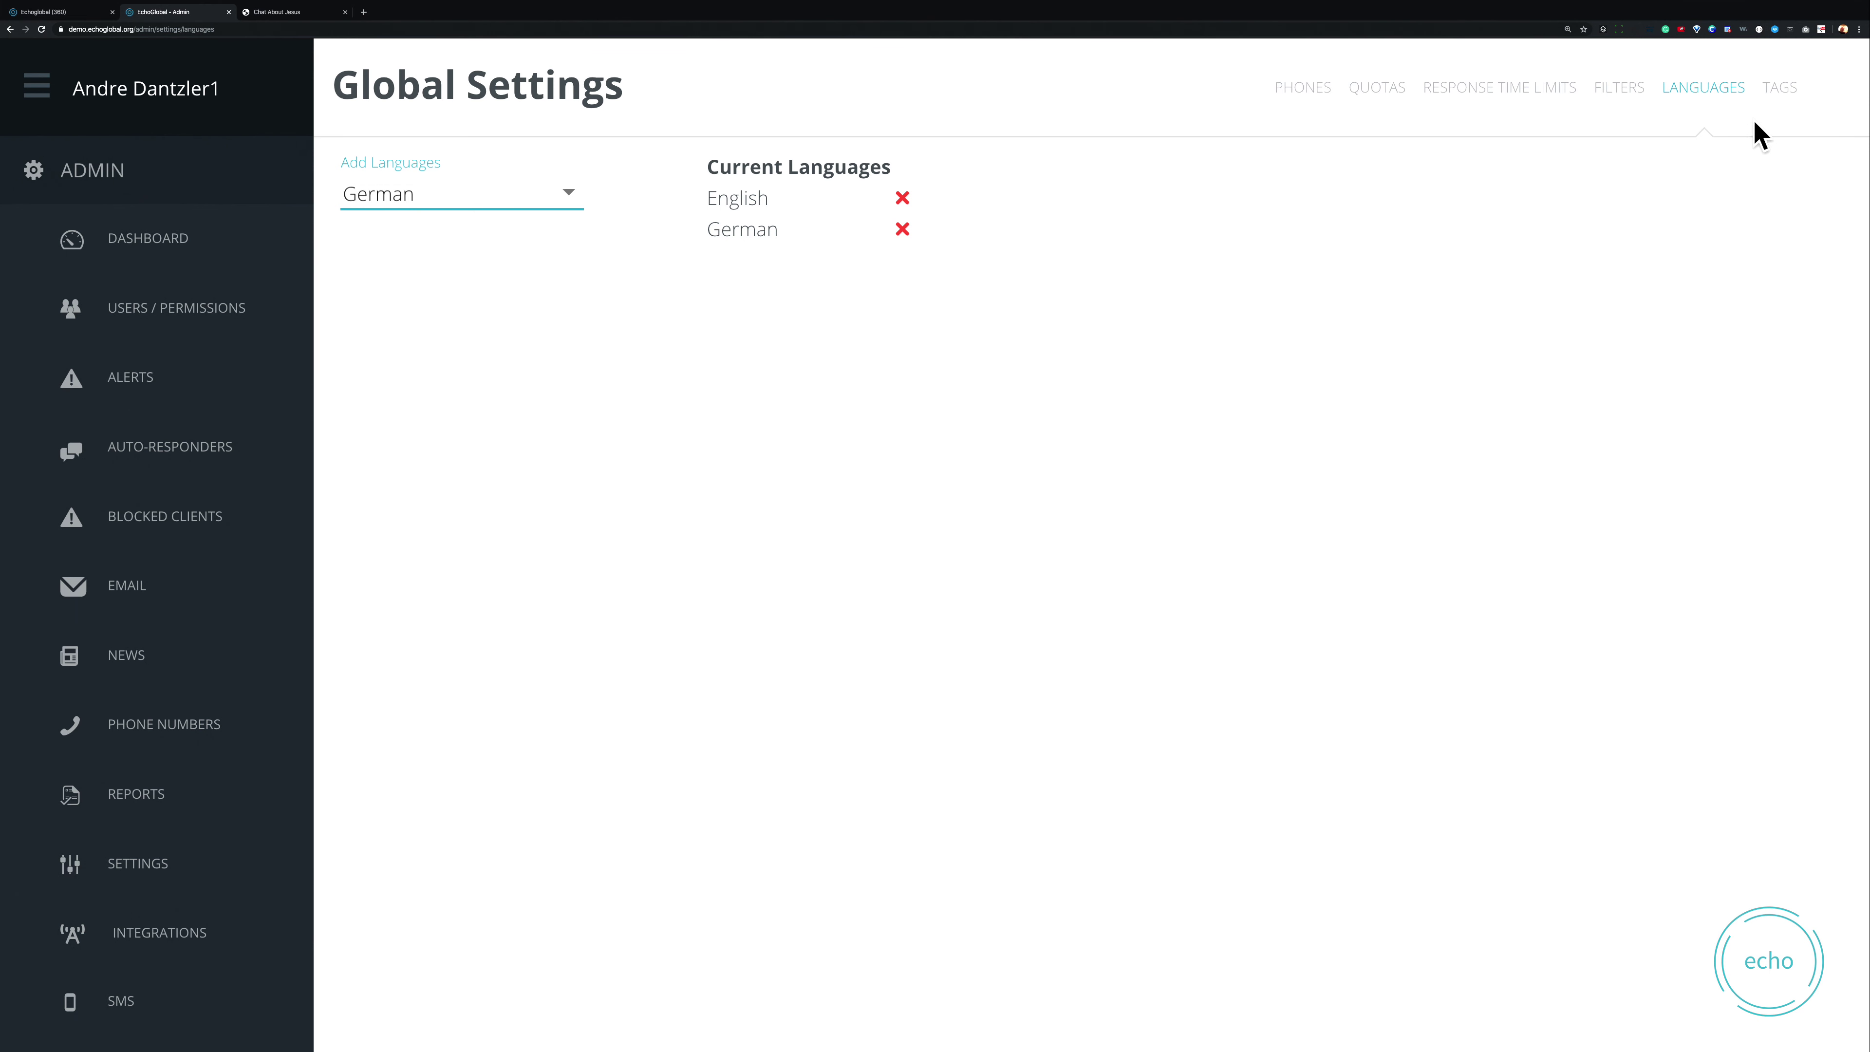
- Create a restricted root word tag named Depression in the global tag settings
{"action": "left_click", "coordinate": [1779, 92]}
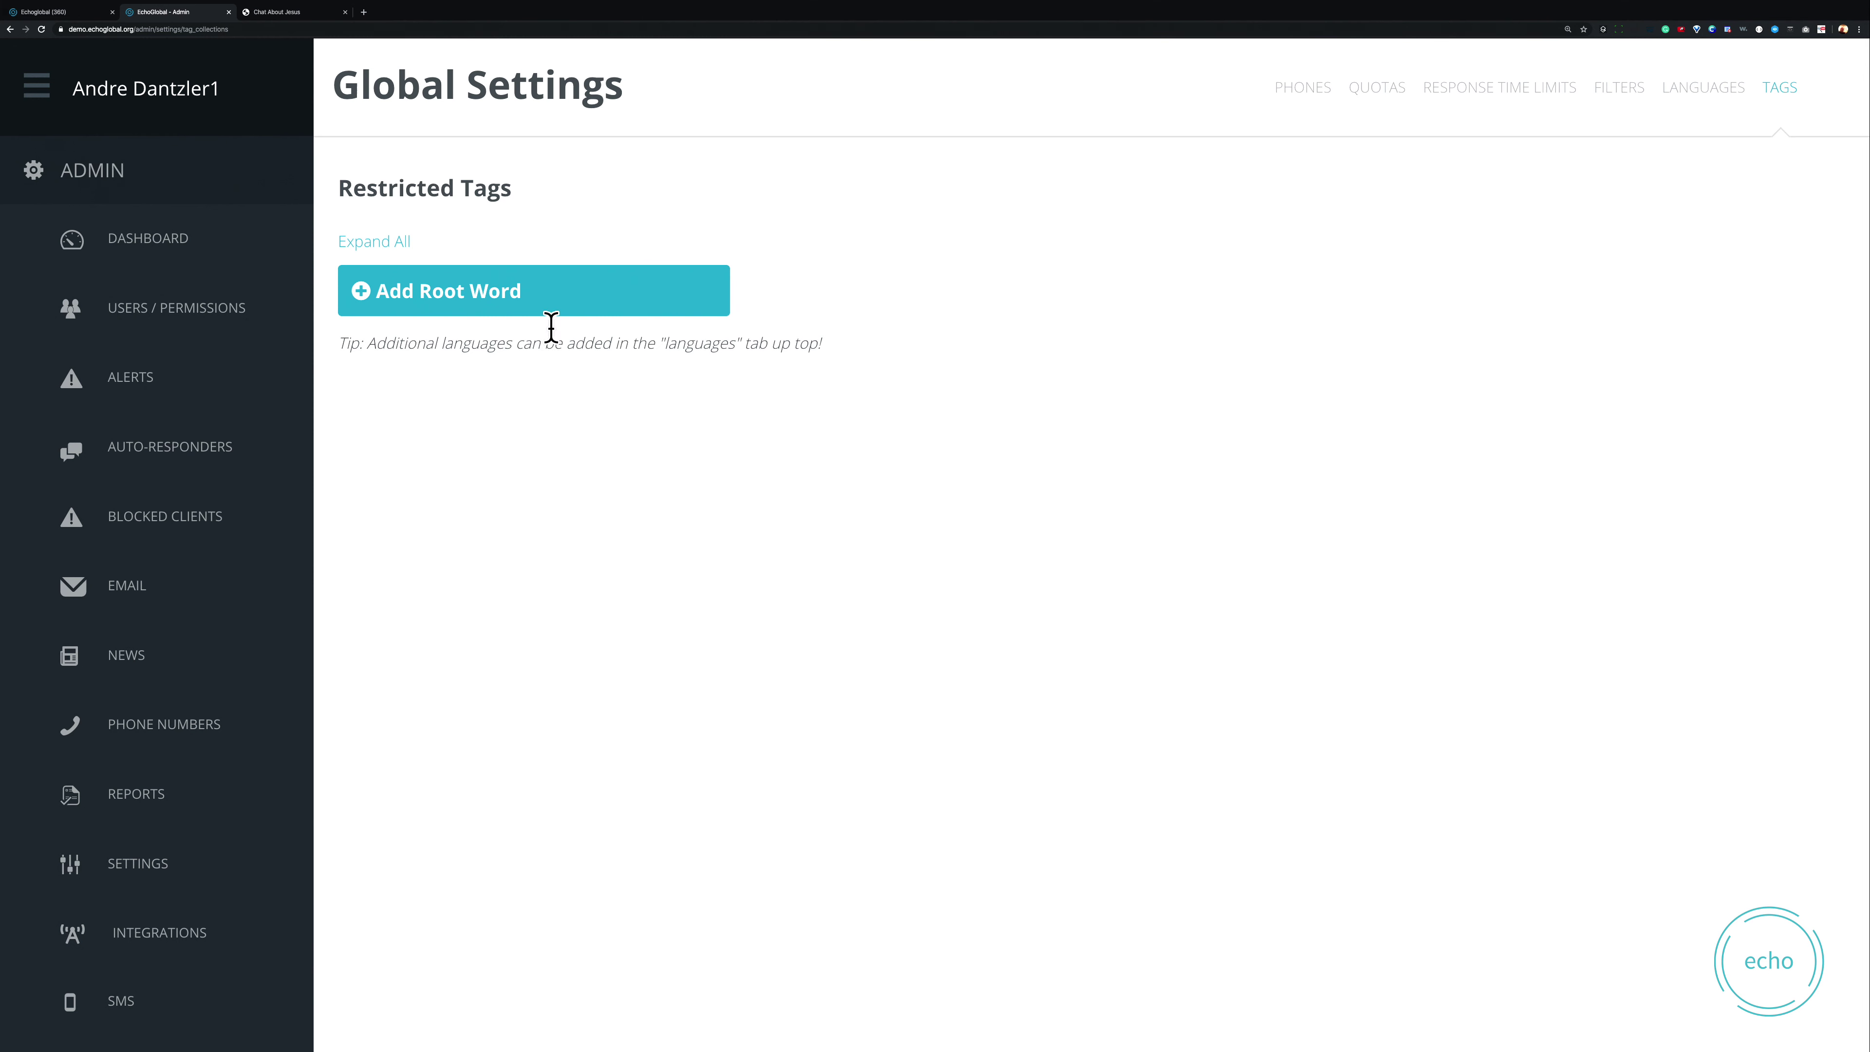
{"action": "left_click", "coordinate": [483, 287]}
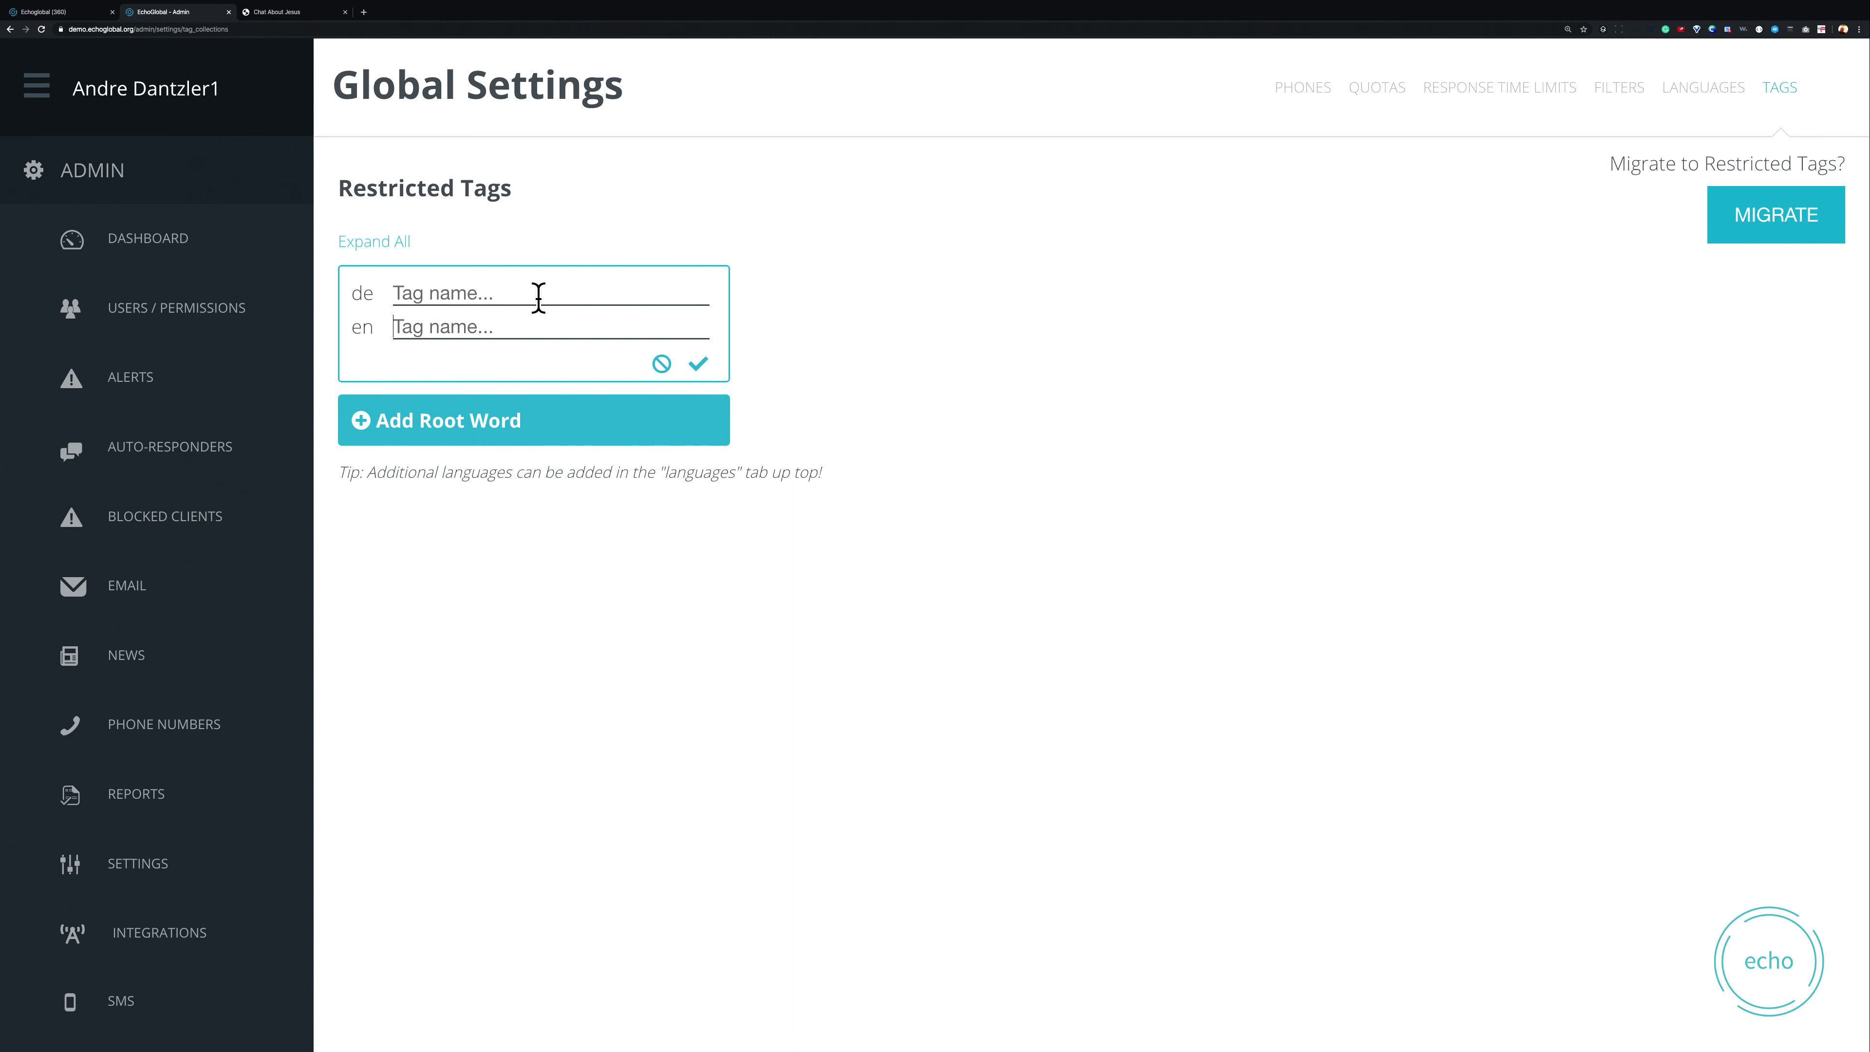
{"action": "type", "text": "Depression"}
{"action": "left_click", "coordinate": [698, 363]}
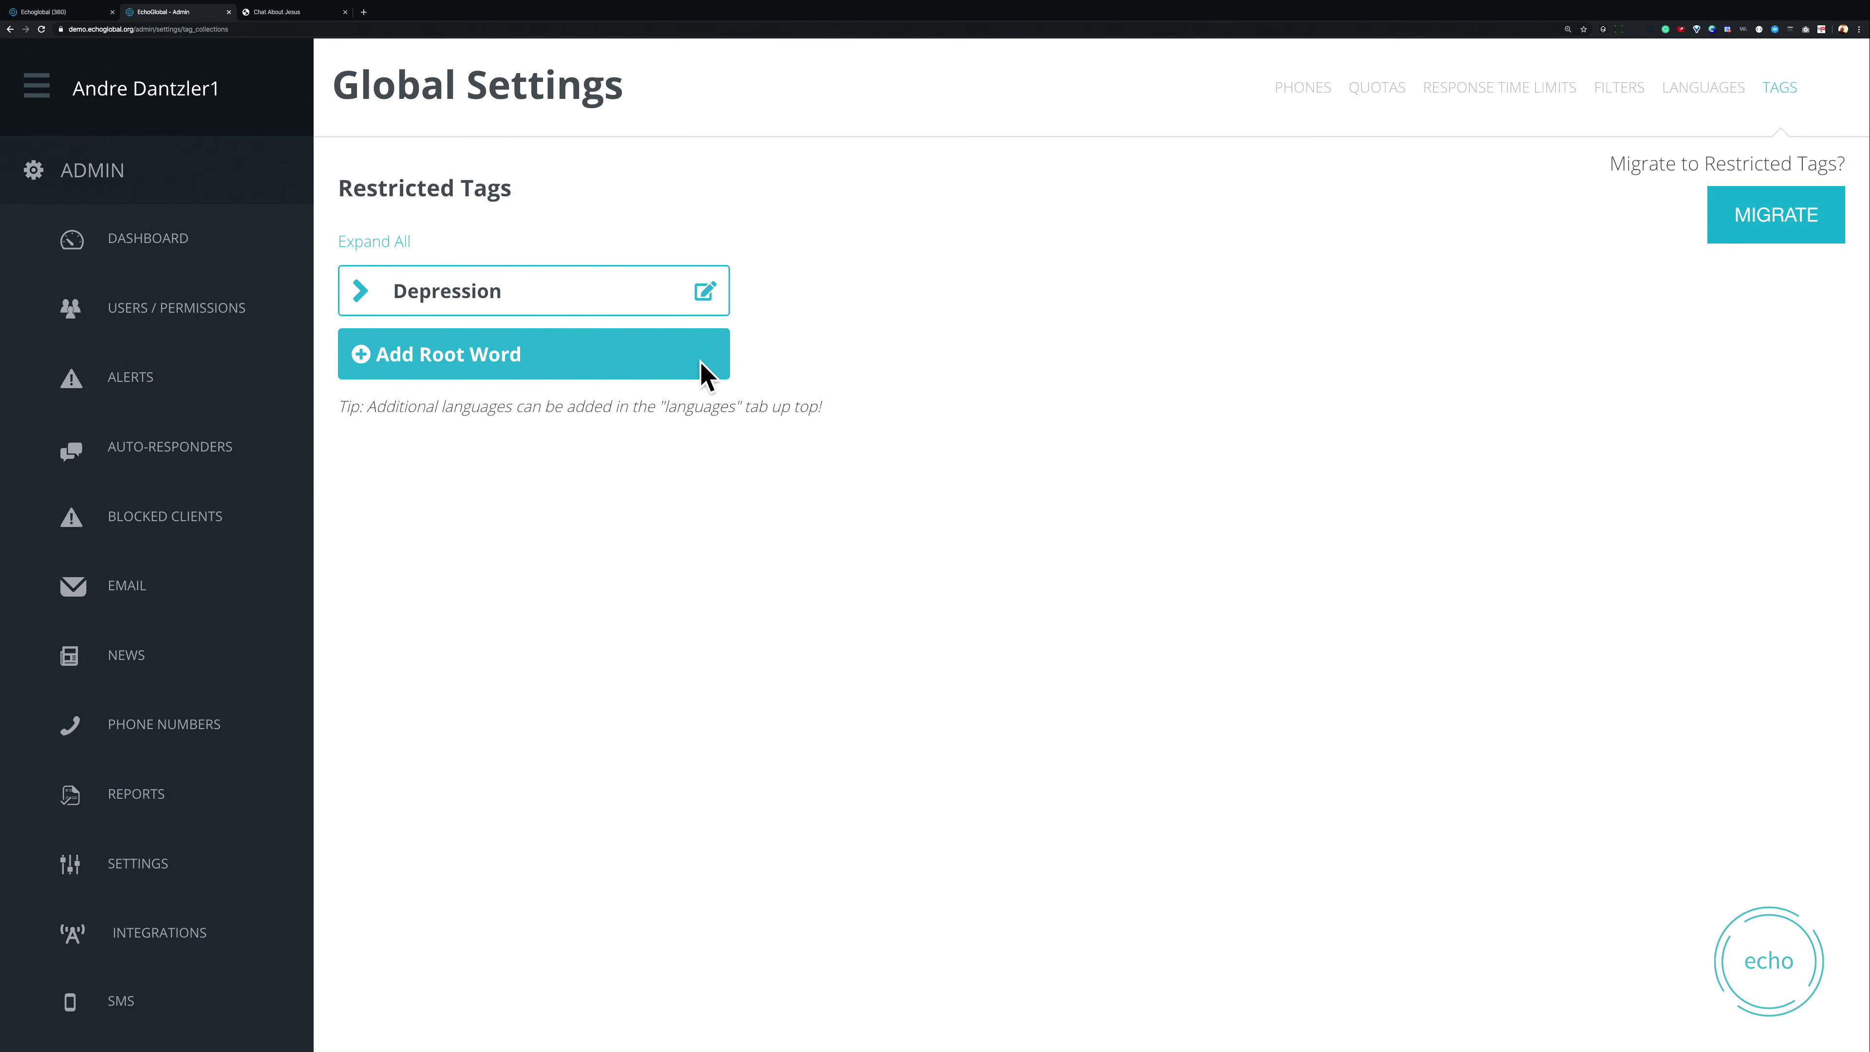
- Expand the Depression root word and add Sad as its English synonym
{"action": "left_click", "coordinate": [361, 294]}
{"action": "left_click", "coordinate": [499, 357]}
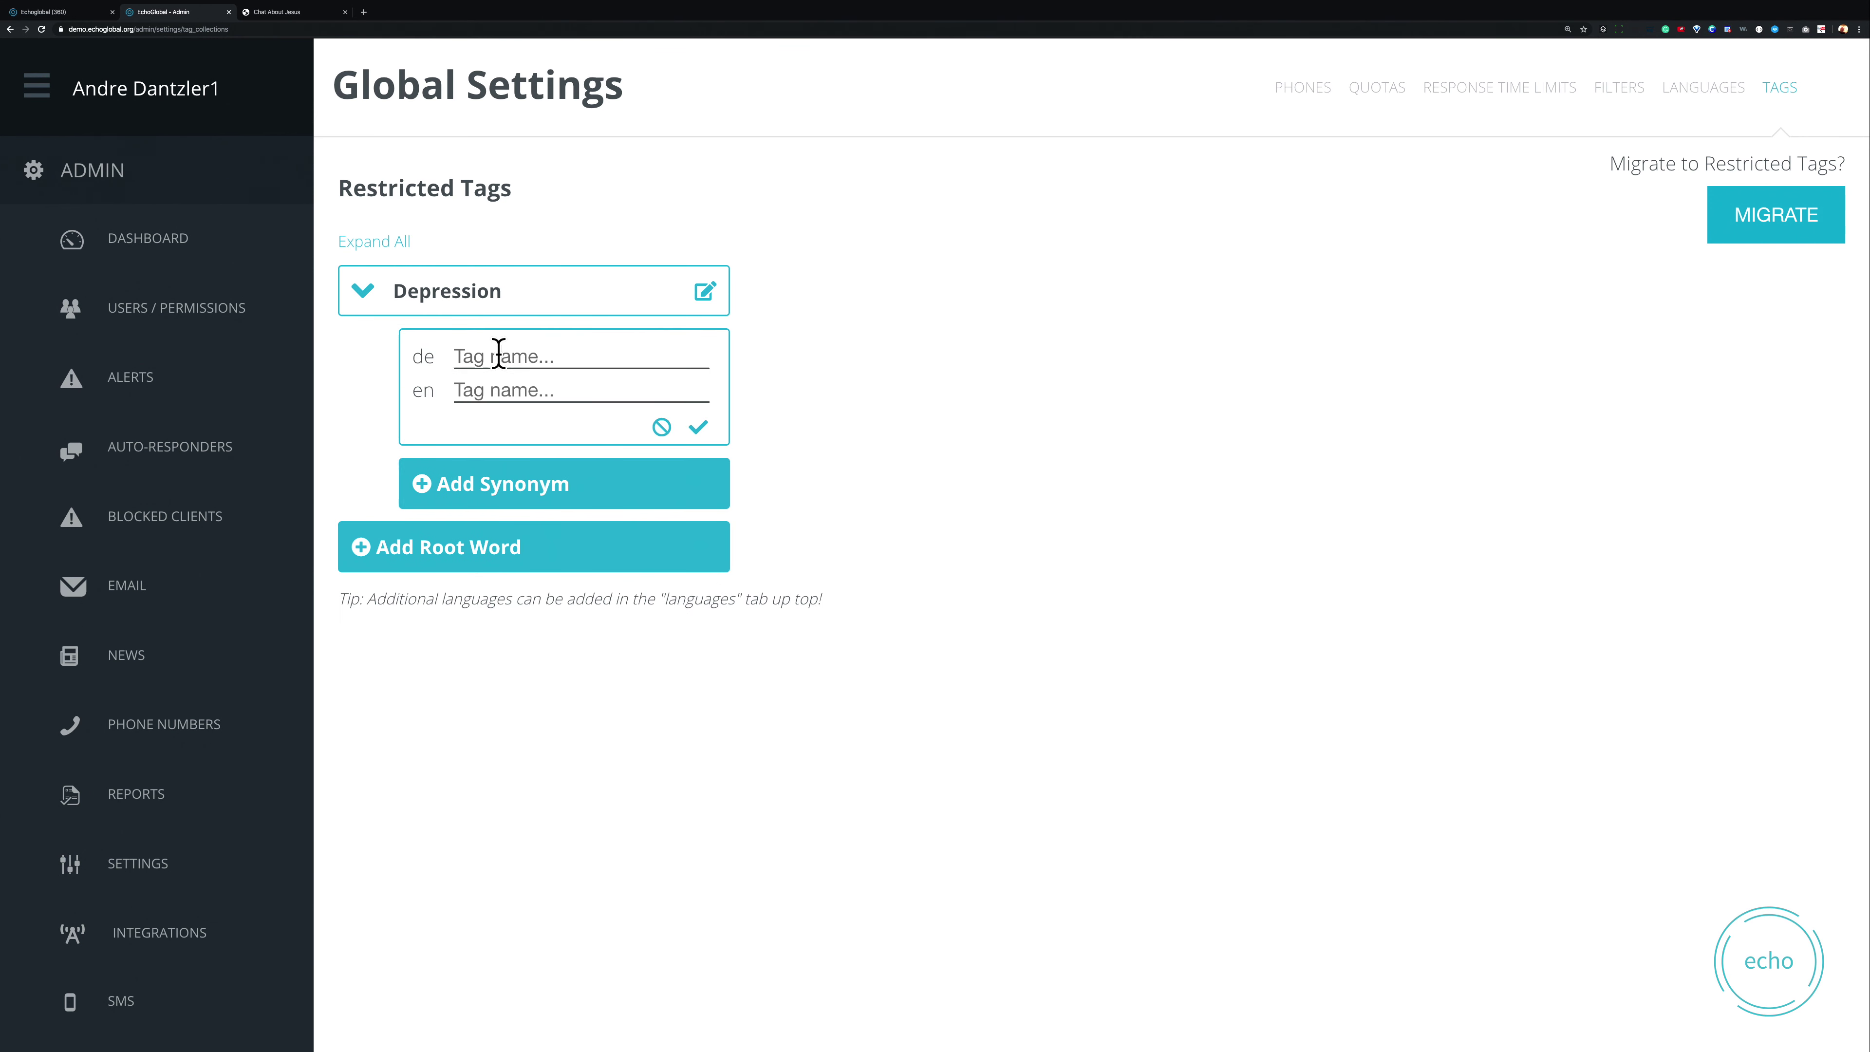
{"action": "left_click", "coordinate": [490, 375]}
{"action": "type", "text": "Sad"}
{"action": "left_click", "coordinate": [698, 430]}
- Add lonely and alone as further English synonyms under the Depression root word
{"action": "left_click", "coordinate": [528, 416]}
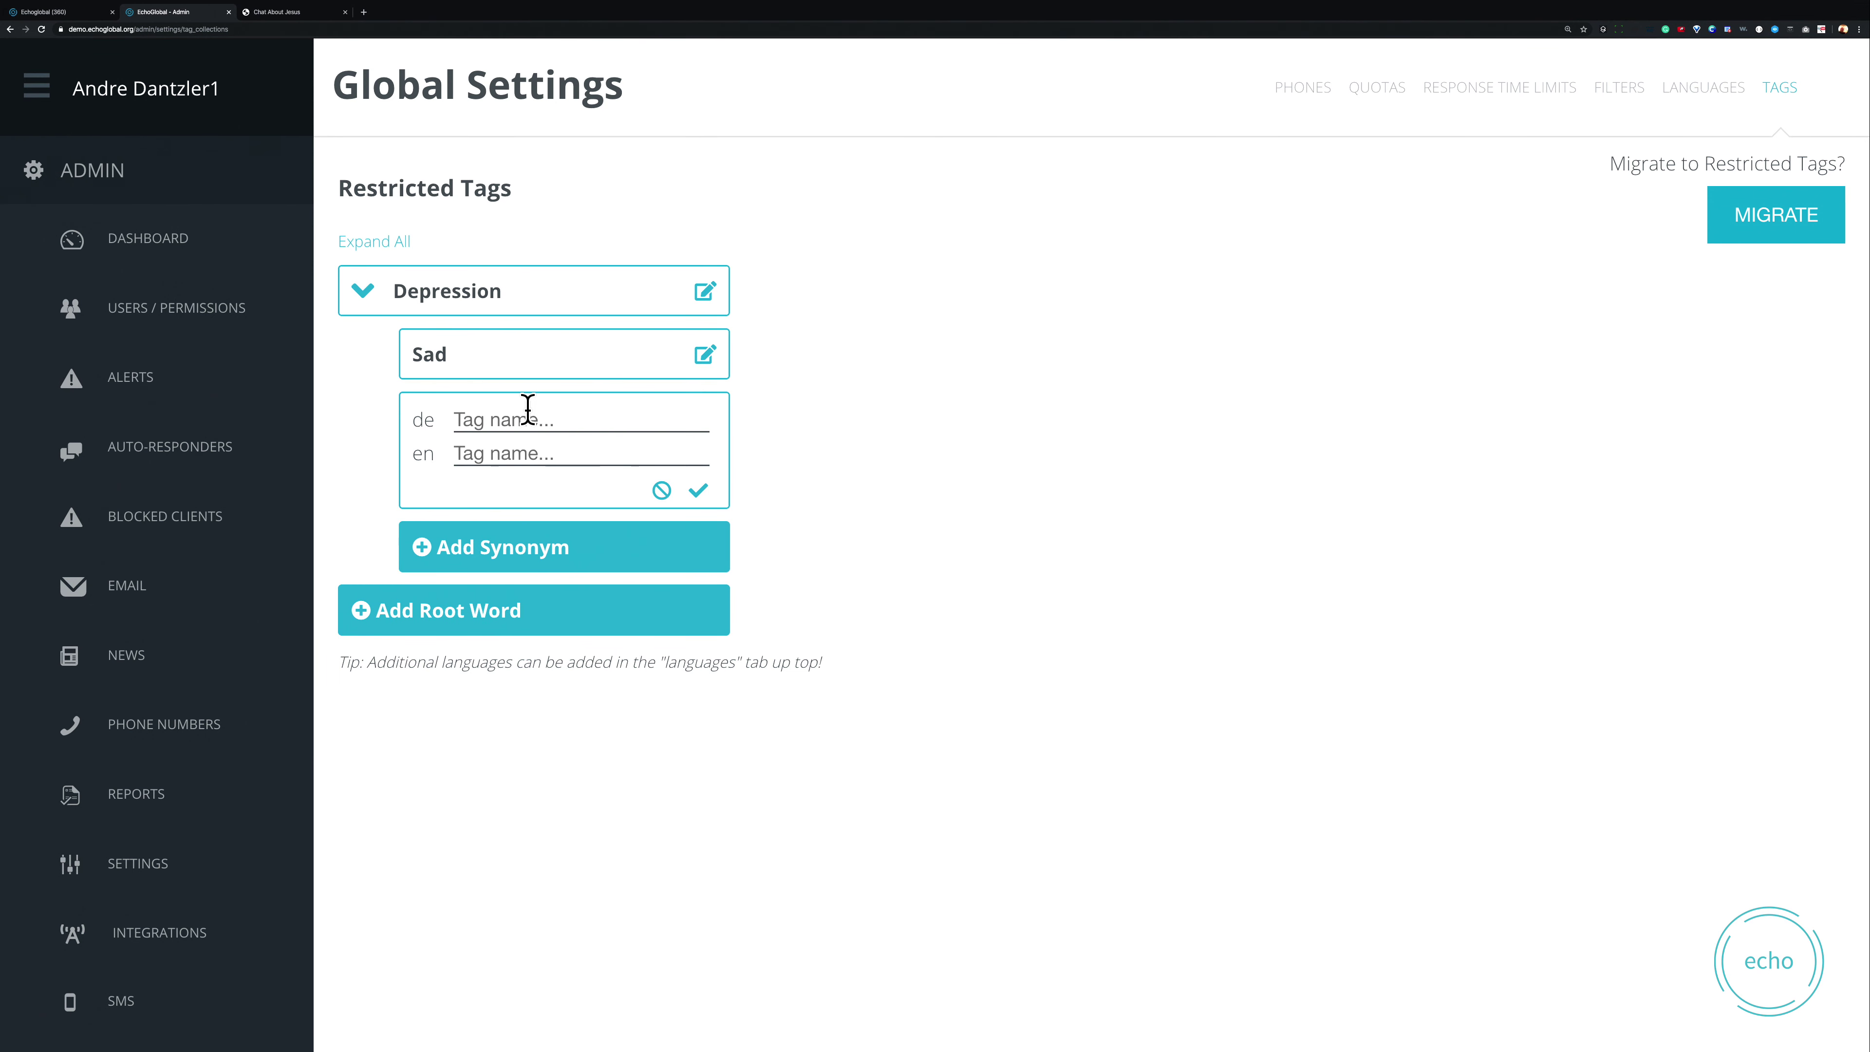
{"action": "left_click", "coordinate": [460, 450]}
{"action": "type", "text": "lonely"}
{"action": "left_click", "coordinate": [699, 490]}
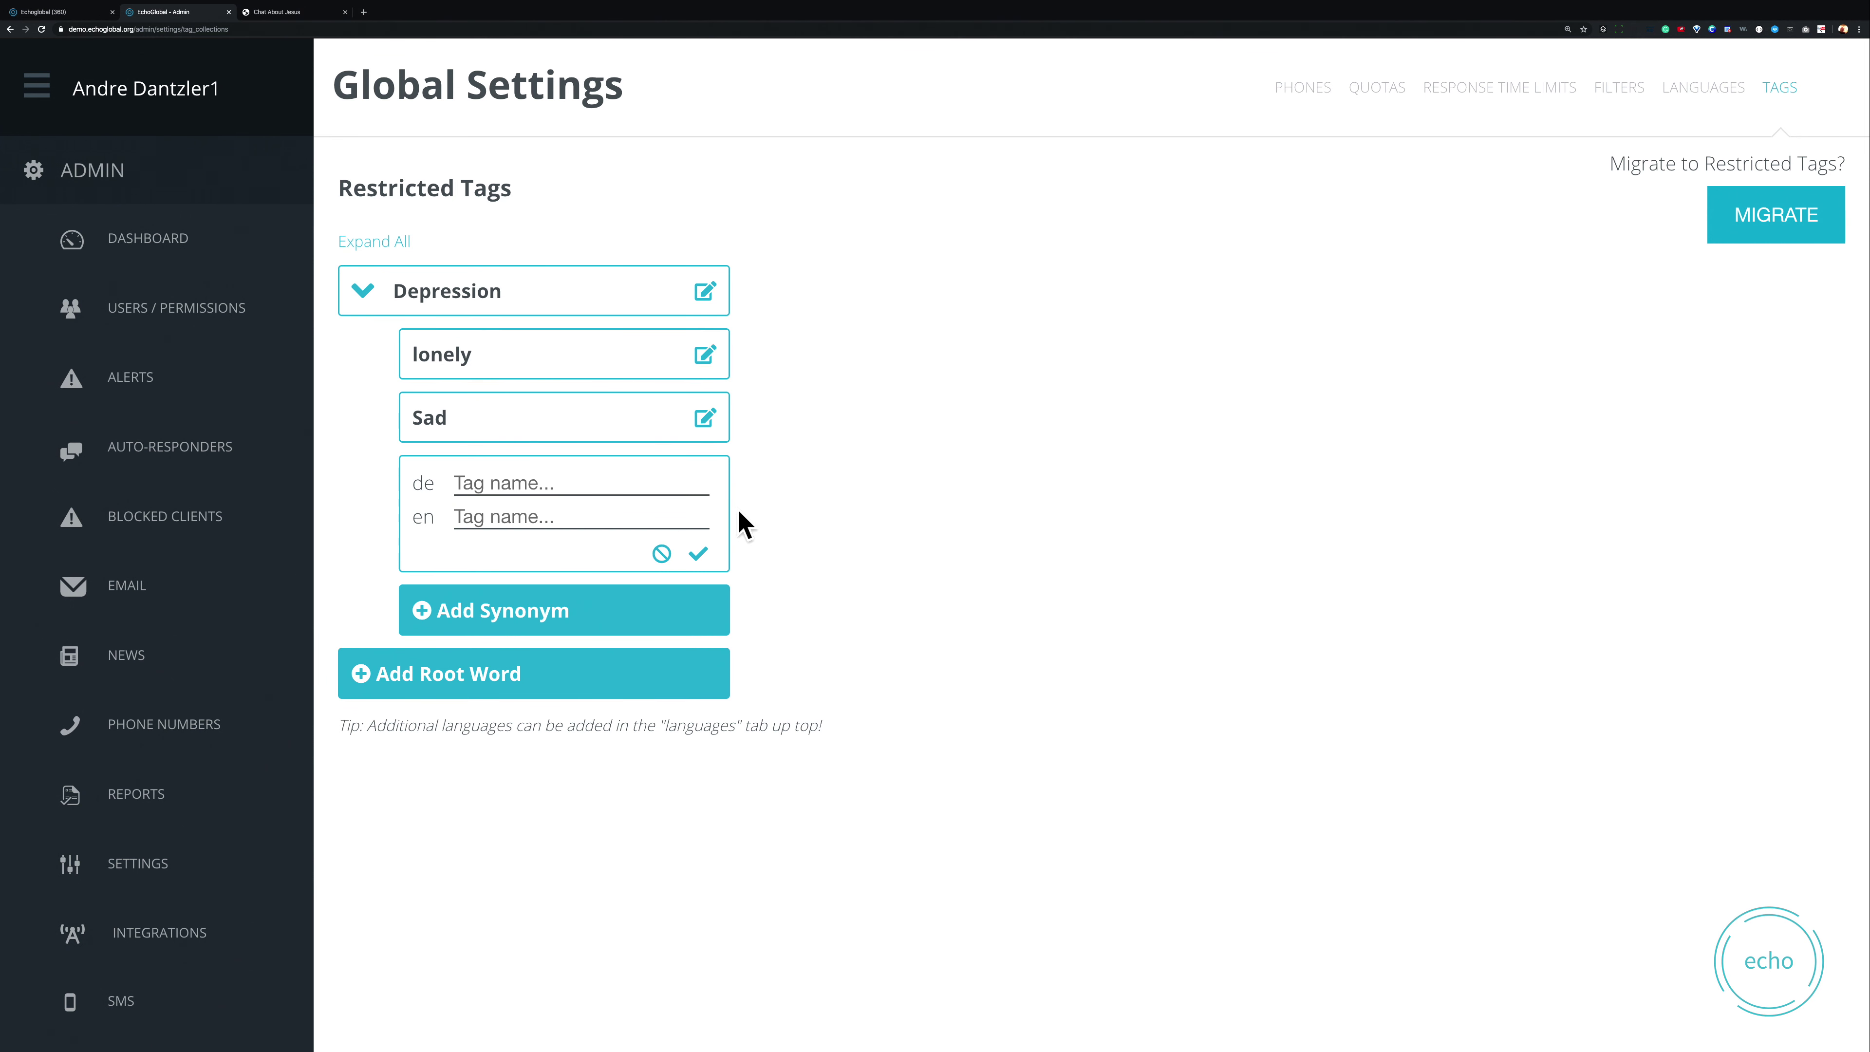
{"action": "type", "text": "alone"}
{"action": "key", "text": "Return"}
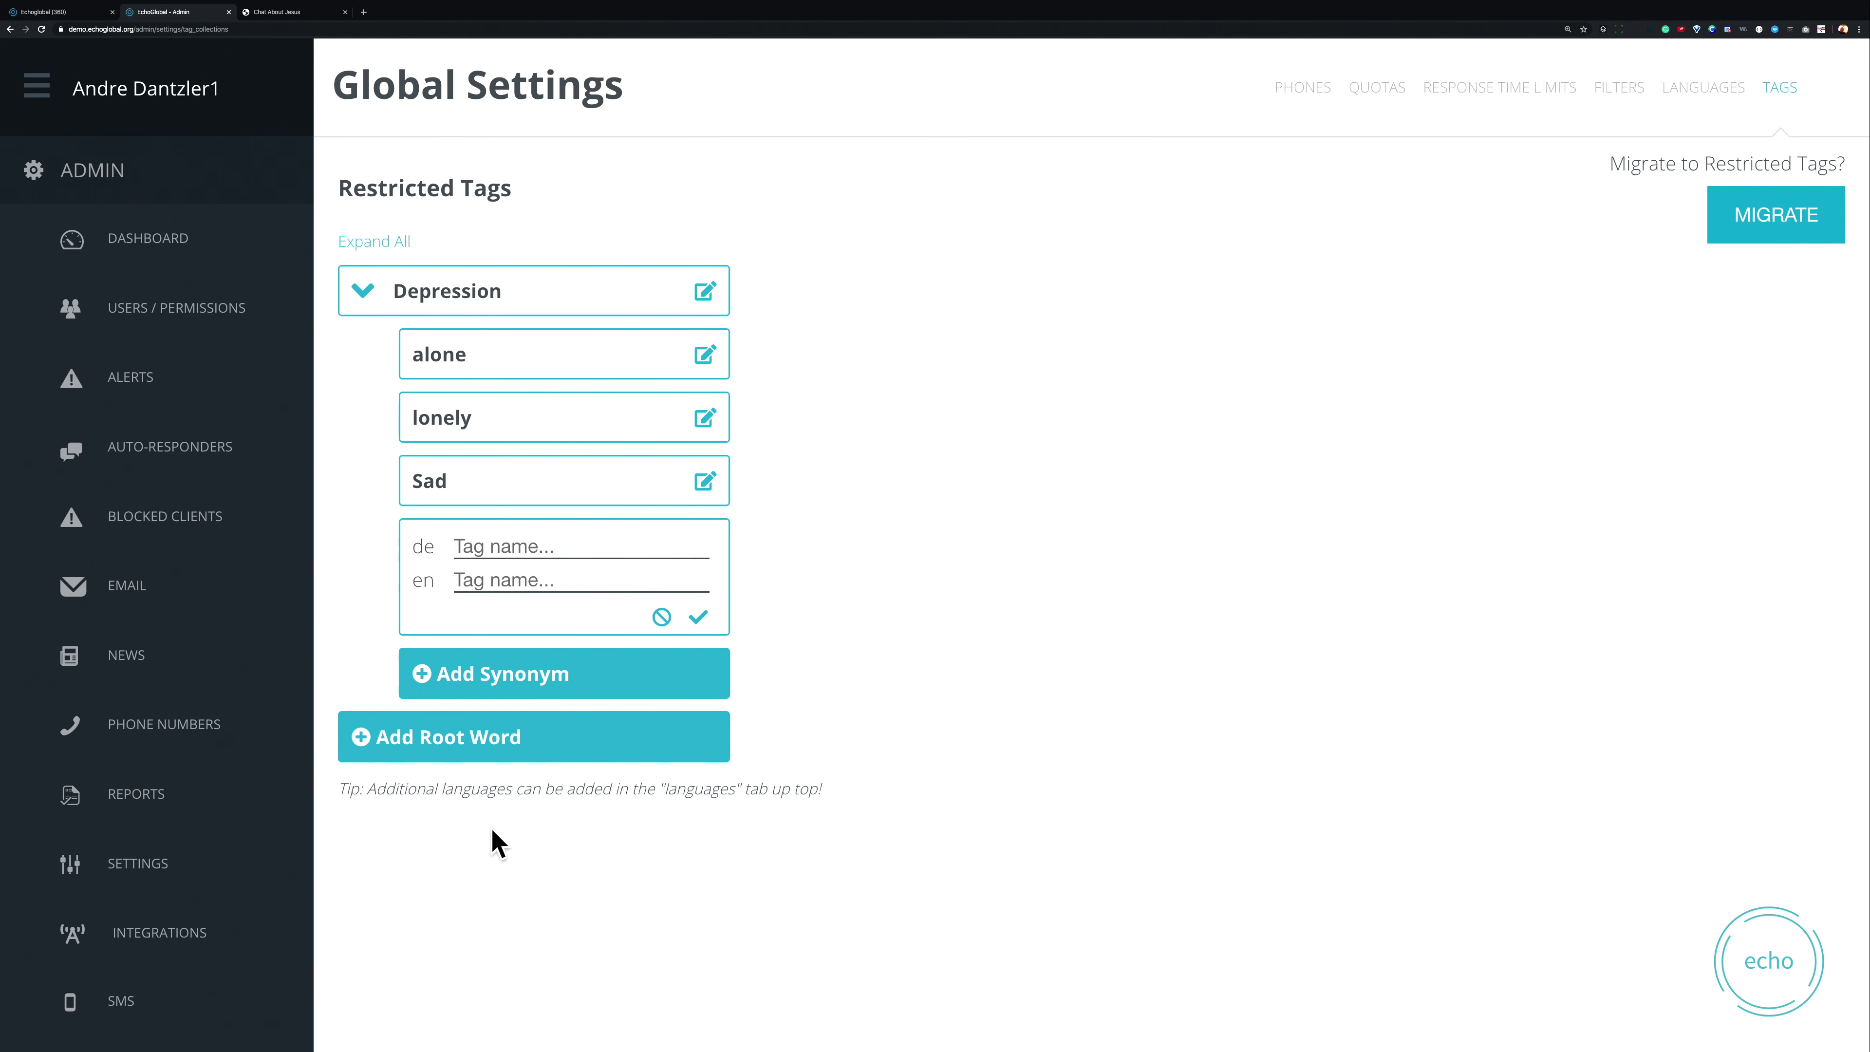
- Collapse the Depression root word and expand all restricted tags to view their synonyms
{"action": "left_click", "coordinate": [595, 569]}
{"action": "left_click", "coordinate": [361, 290]}
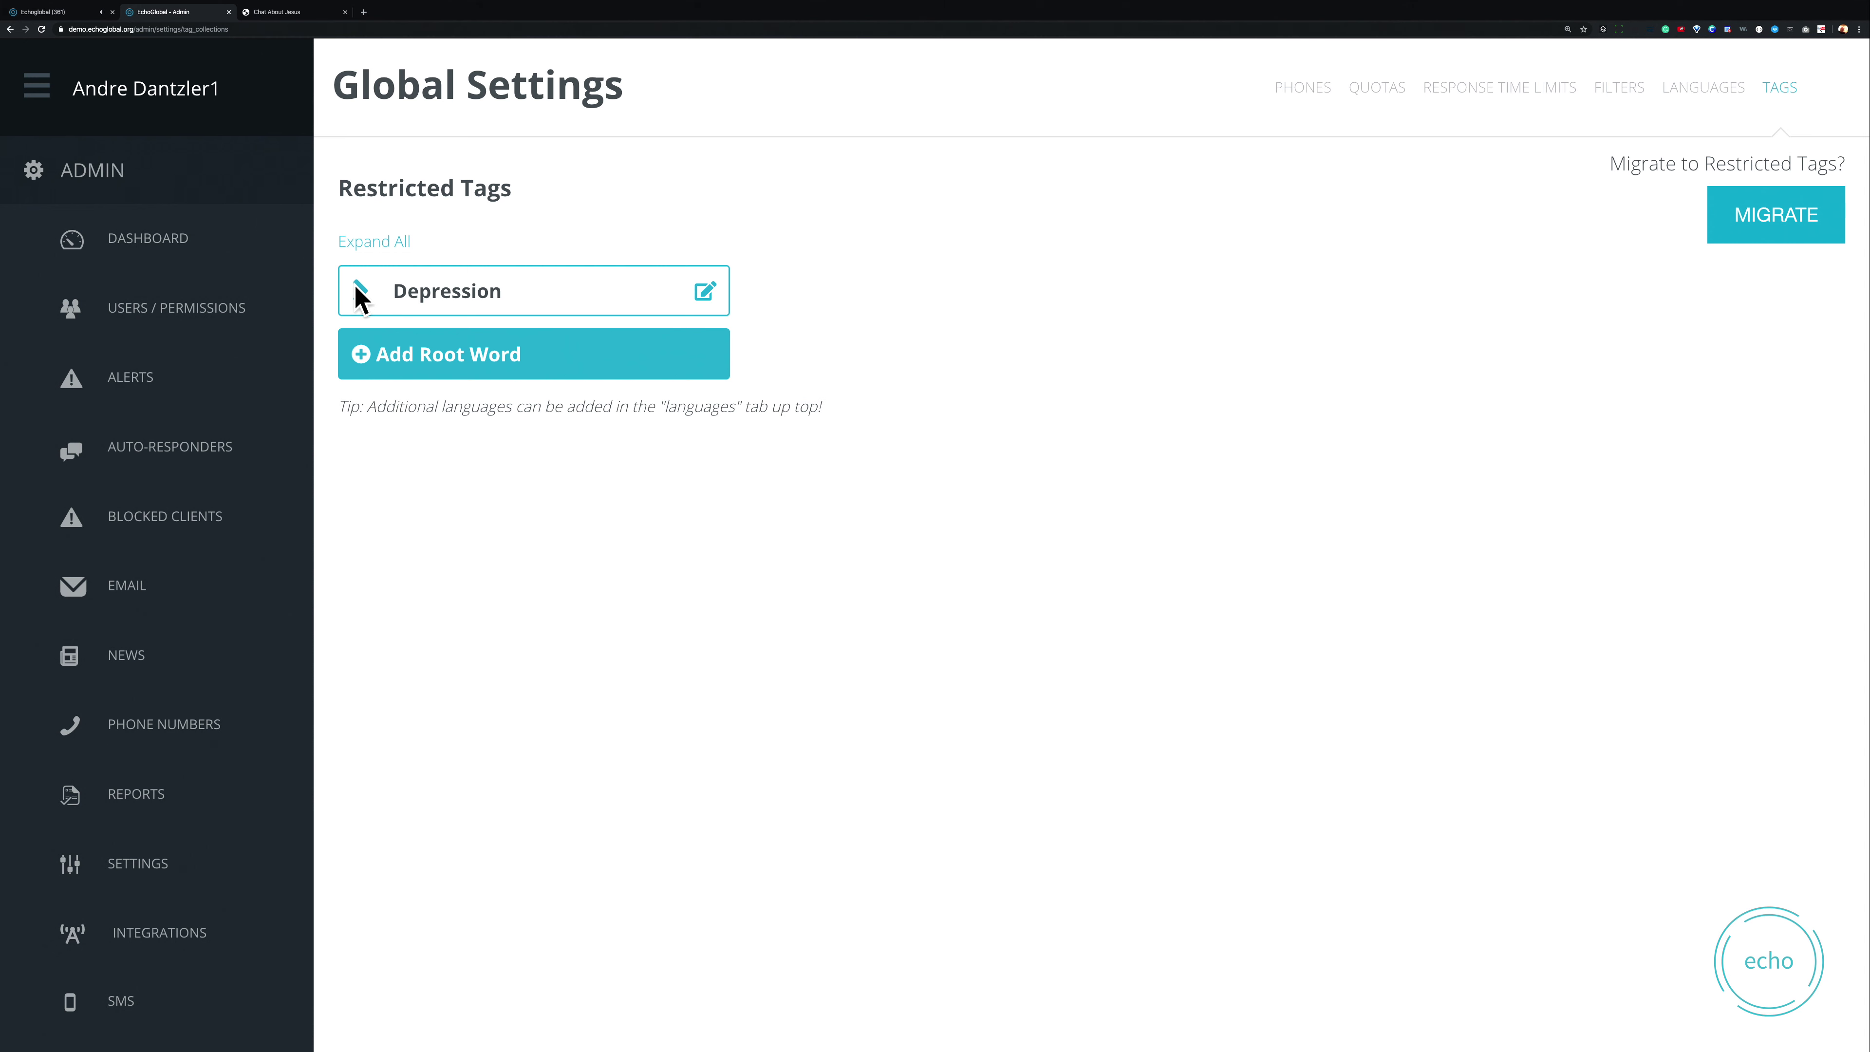
{"action": "left_click", "coordinate": [371, 245]}
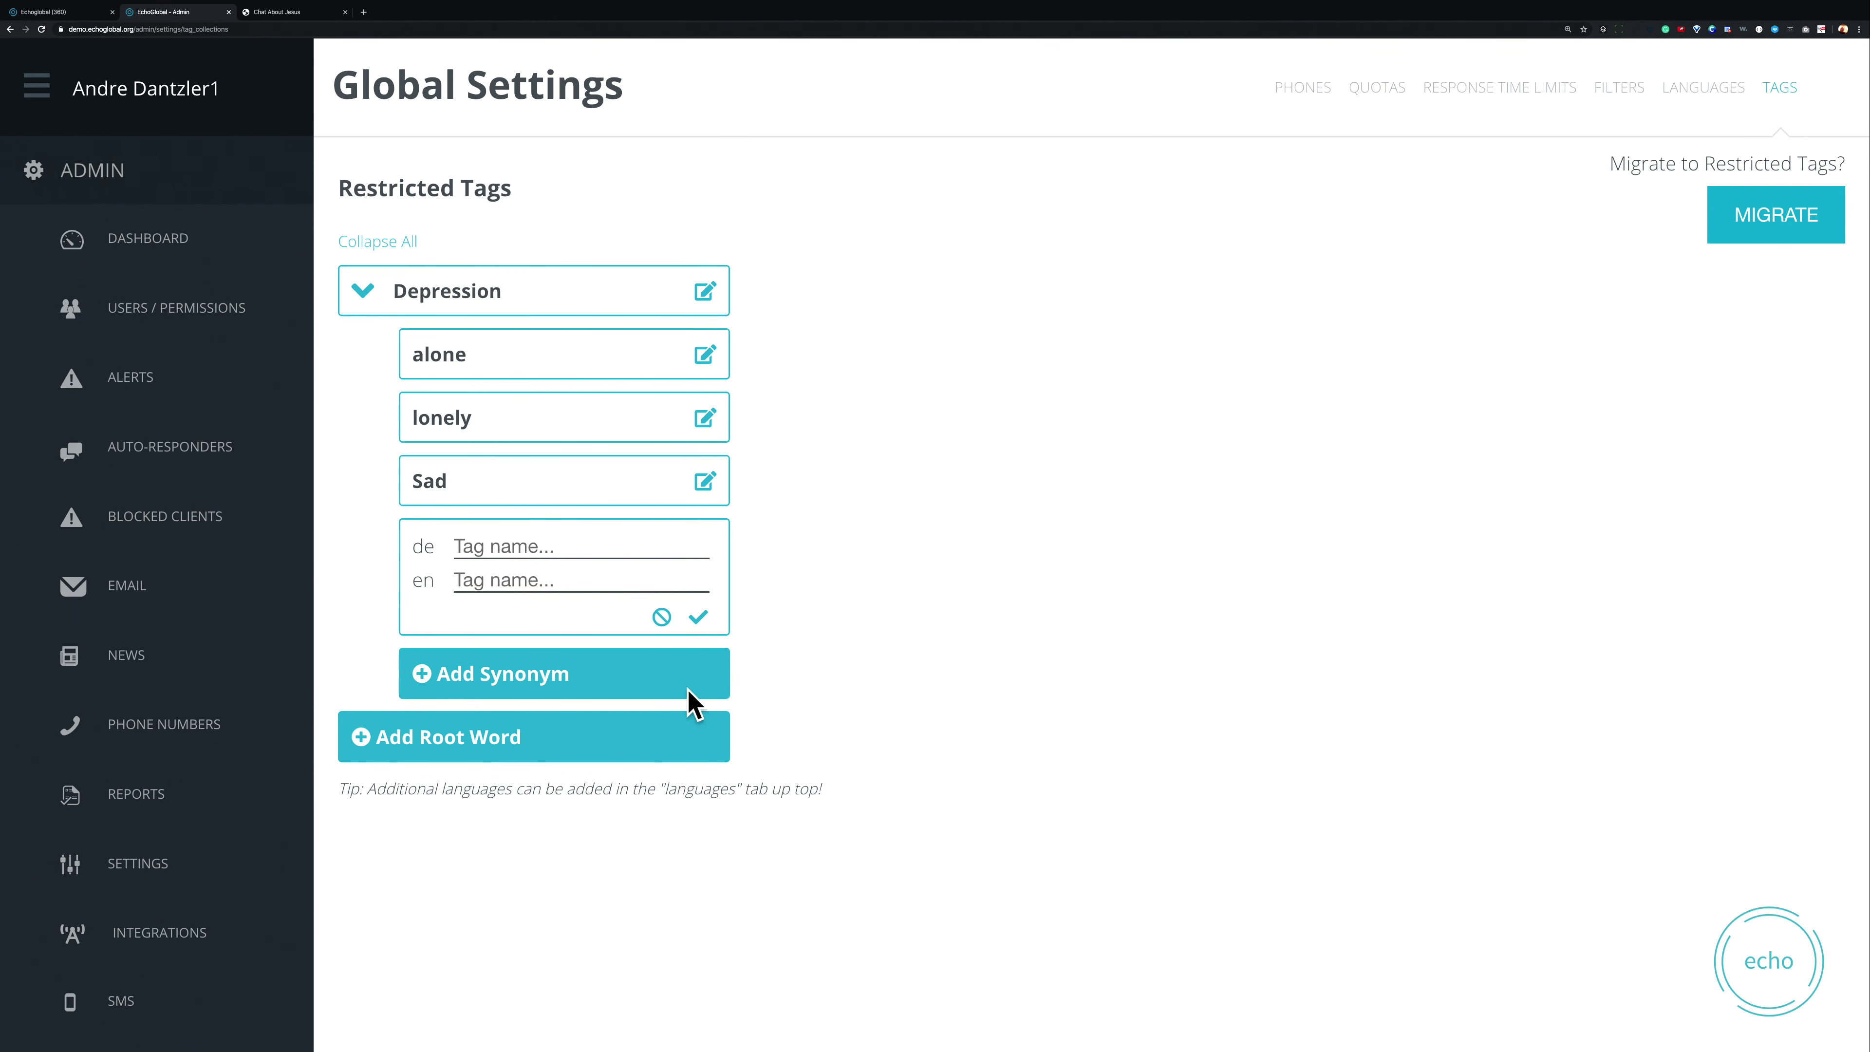
- Create a second restricted root word with the English name addiction
{"action": "left_click", "coordinate": [519, 737]}
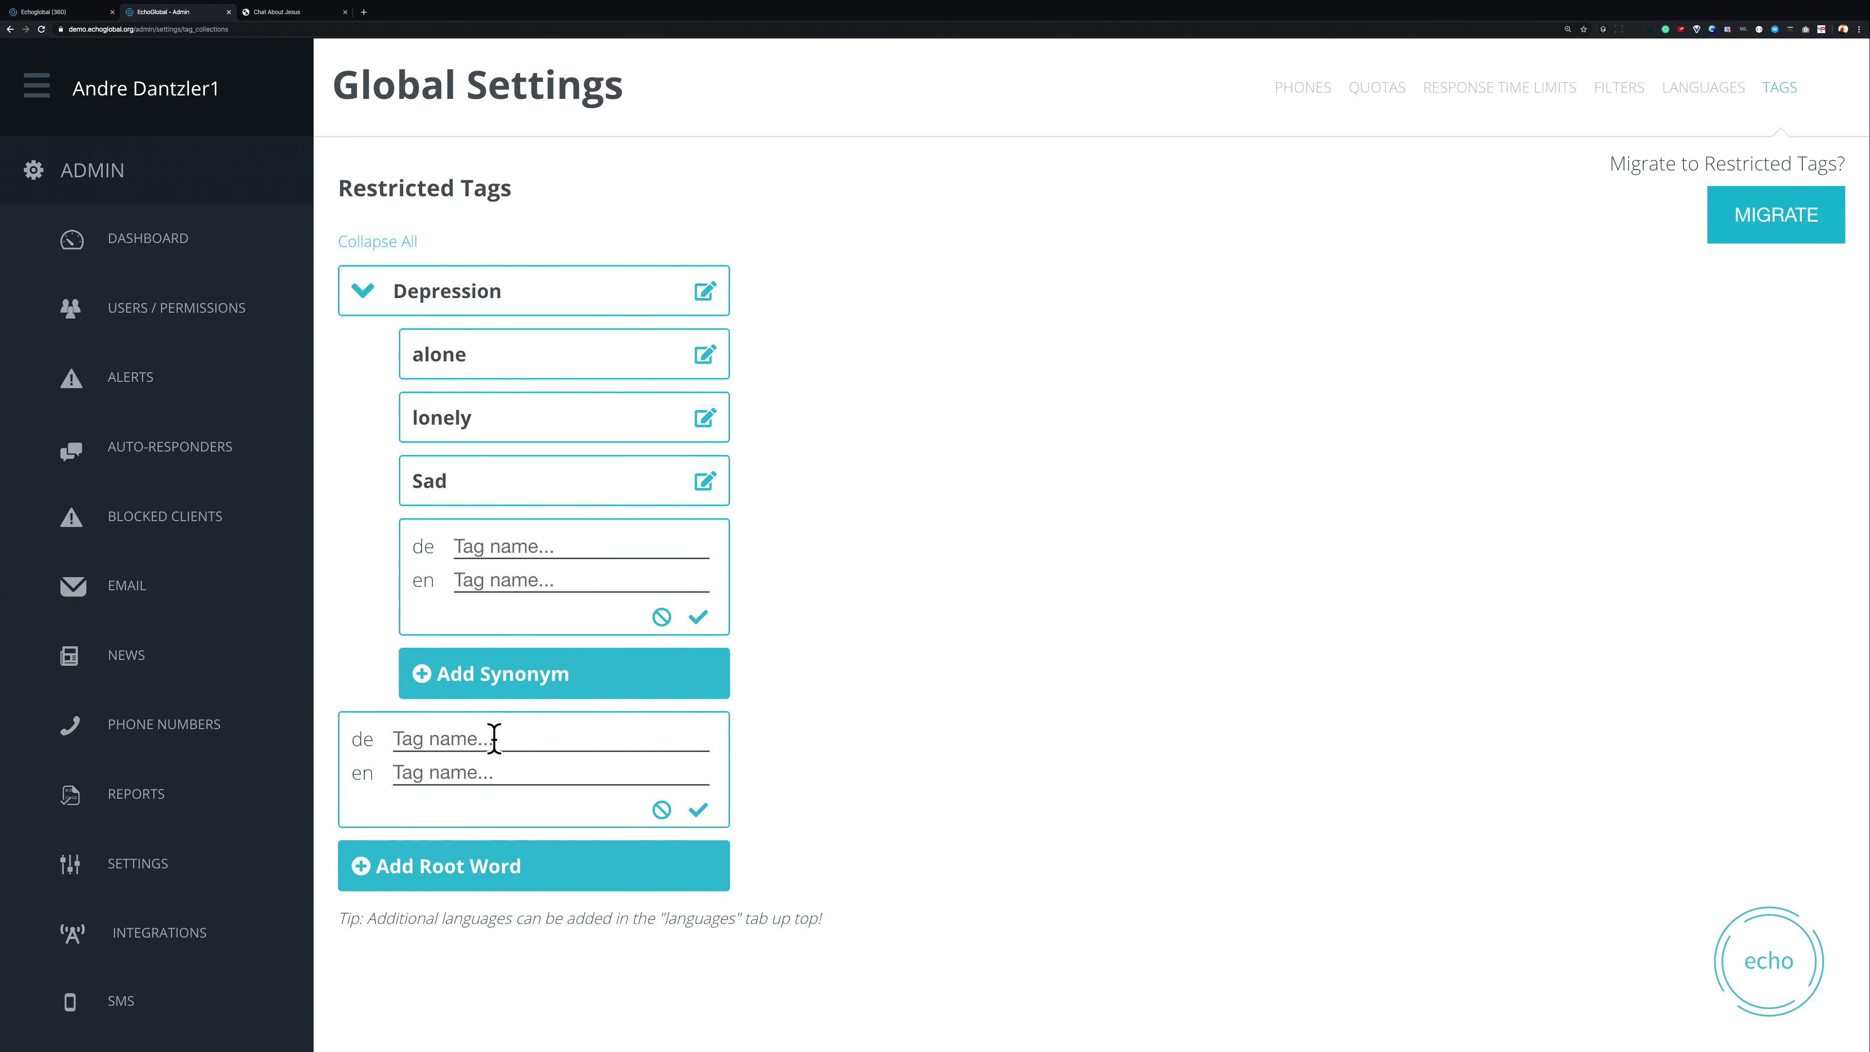
{"action": "left_click", "coordinate": [423, 770]}
{"action": "type", "text": "addiction"}
{"action": "key", "text": "Return"}
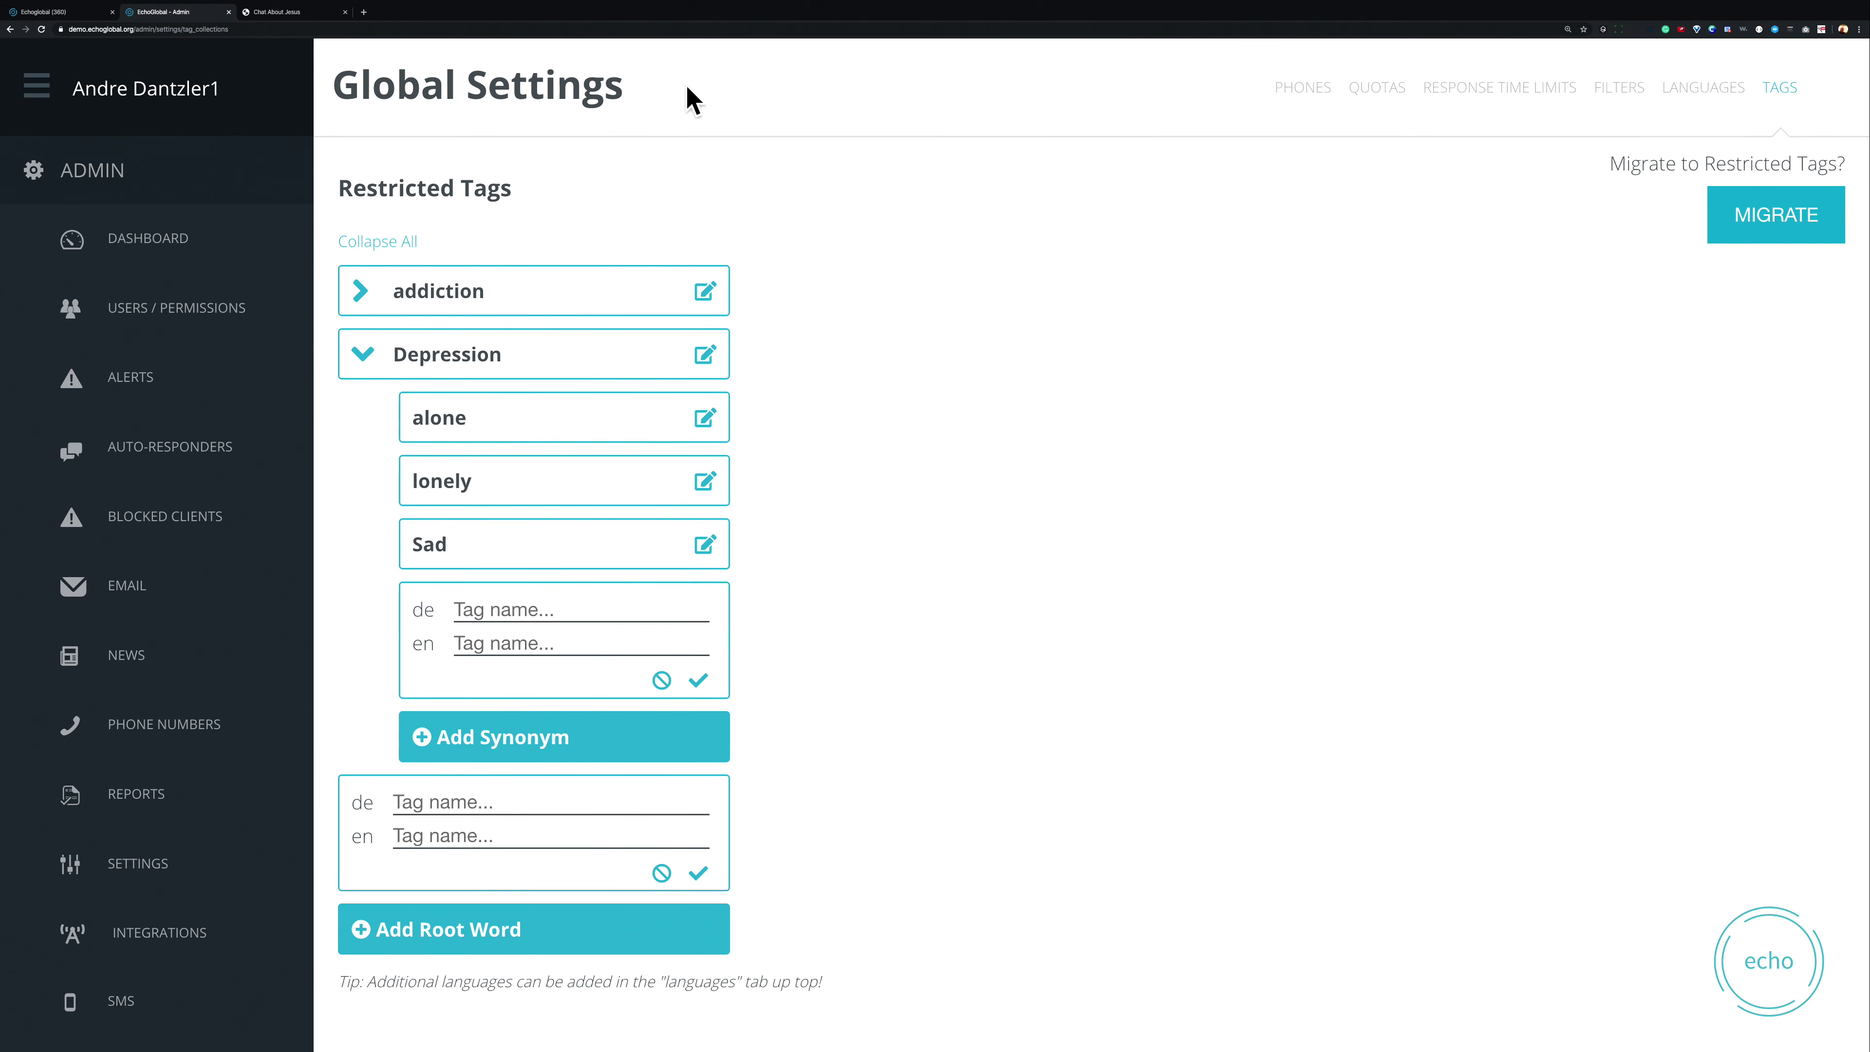
- Switch to the needhim Echo site and open the restricted tags in its admin Global Settings
{"action": "key", "text": "ctrl+Page_Up"}
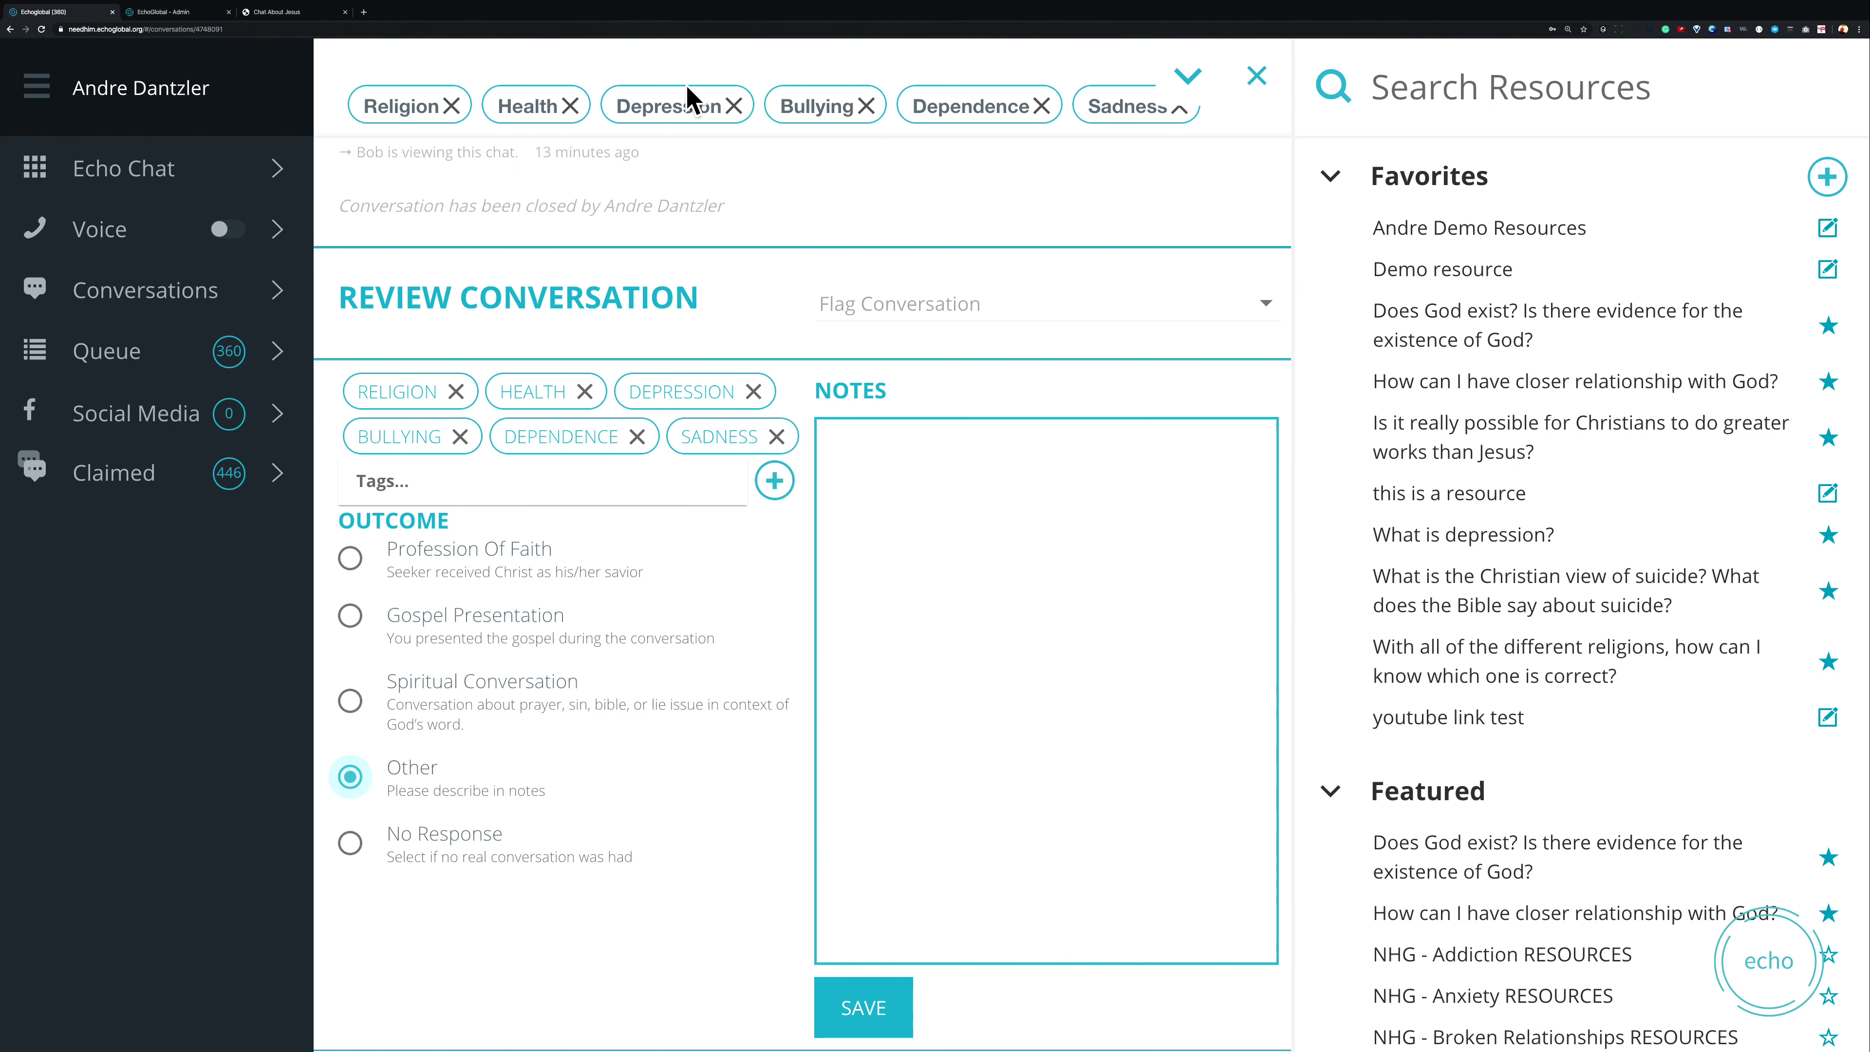
{"action": "left_click", "coordinate": [38, 86]}
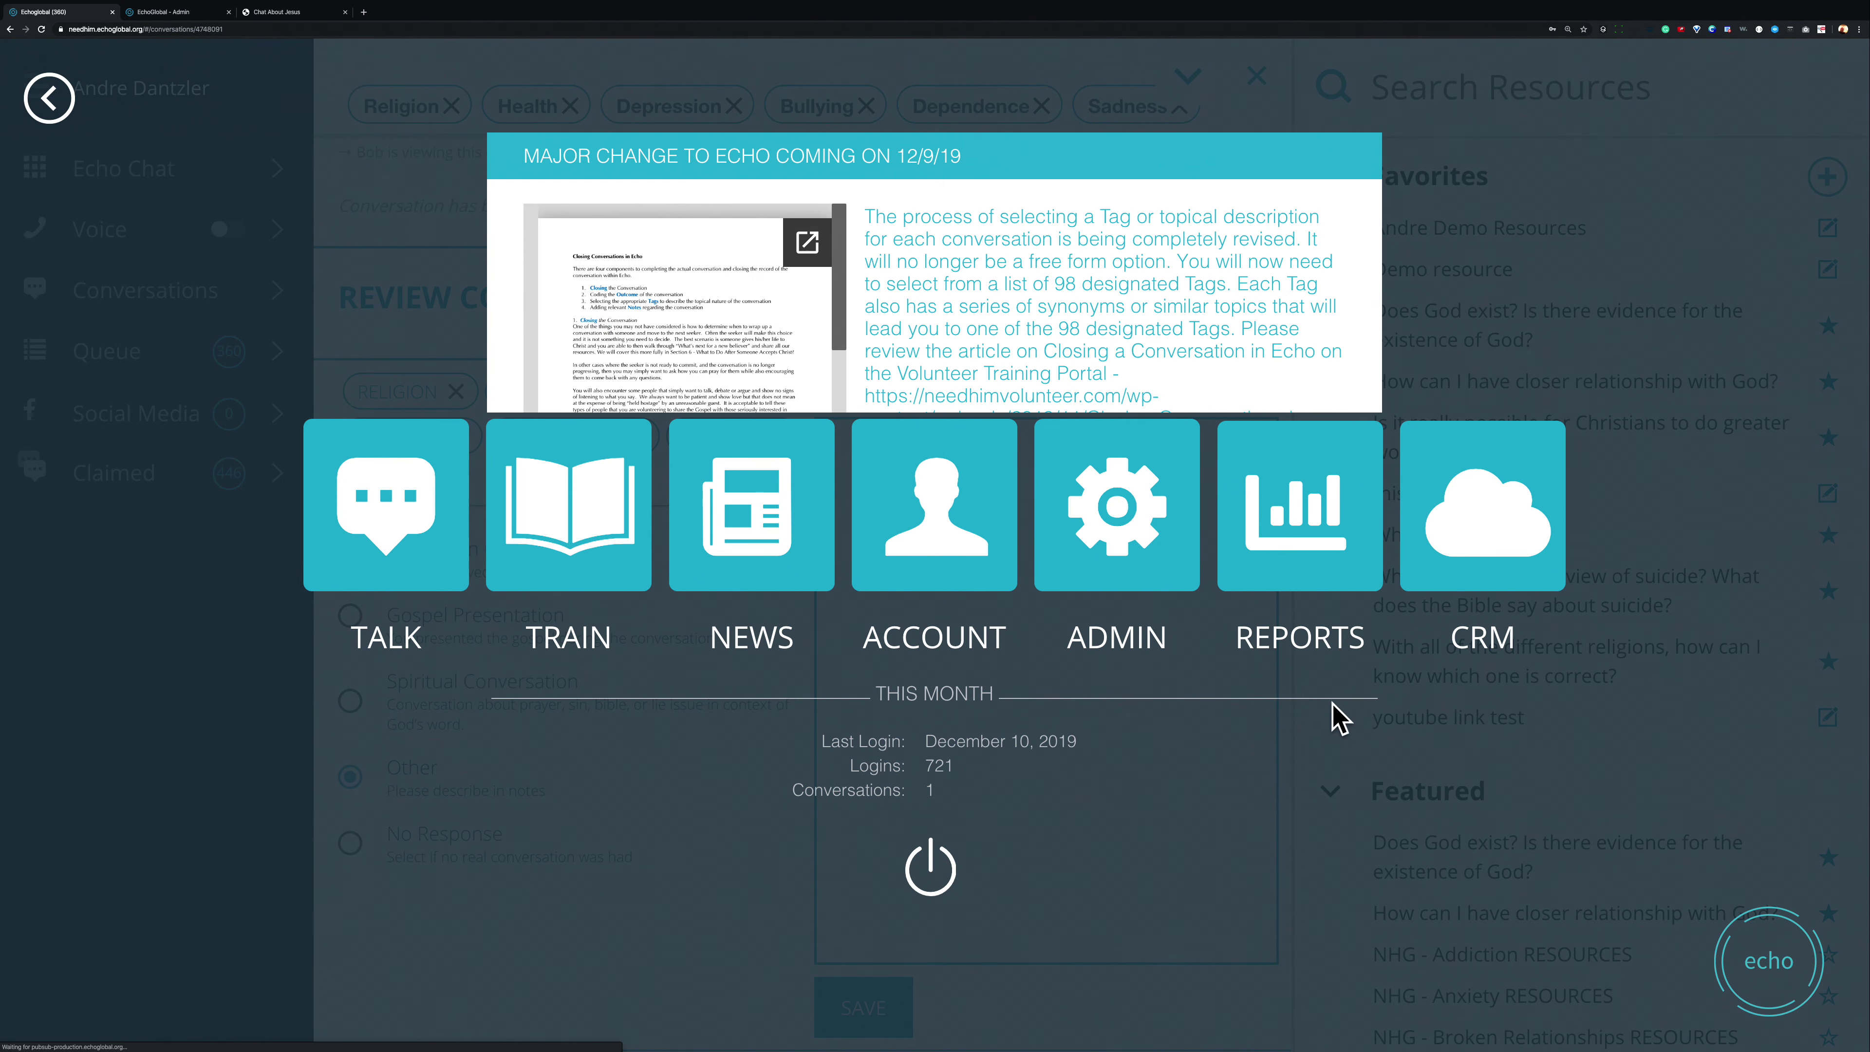
{"action": "left_click", "coordinate": [1154, 529]}
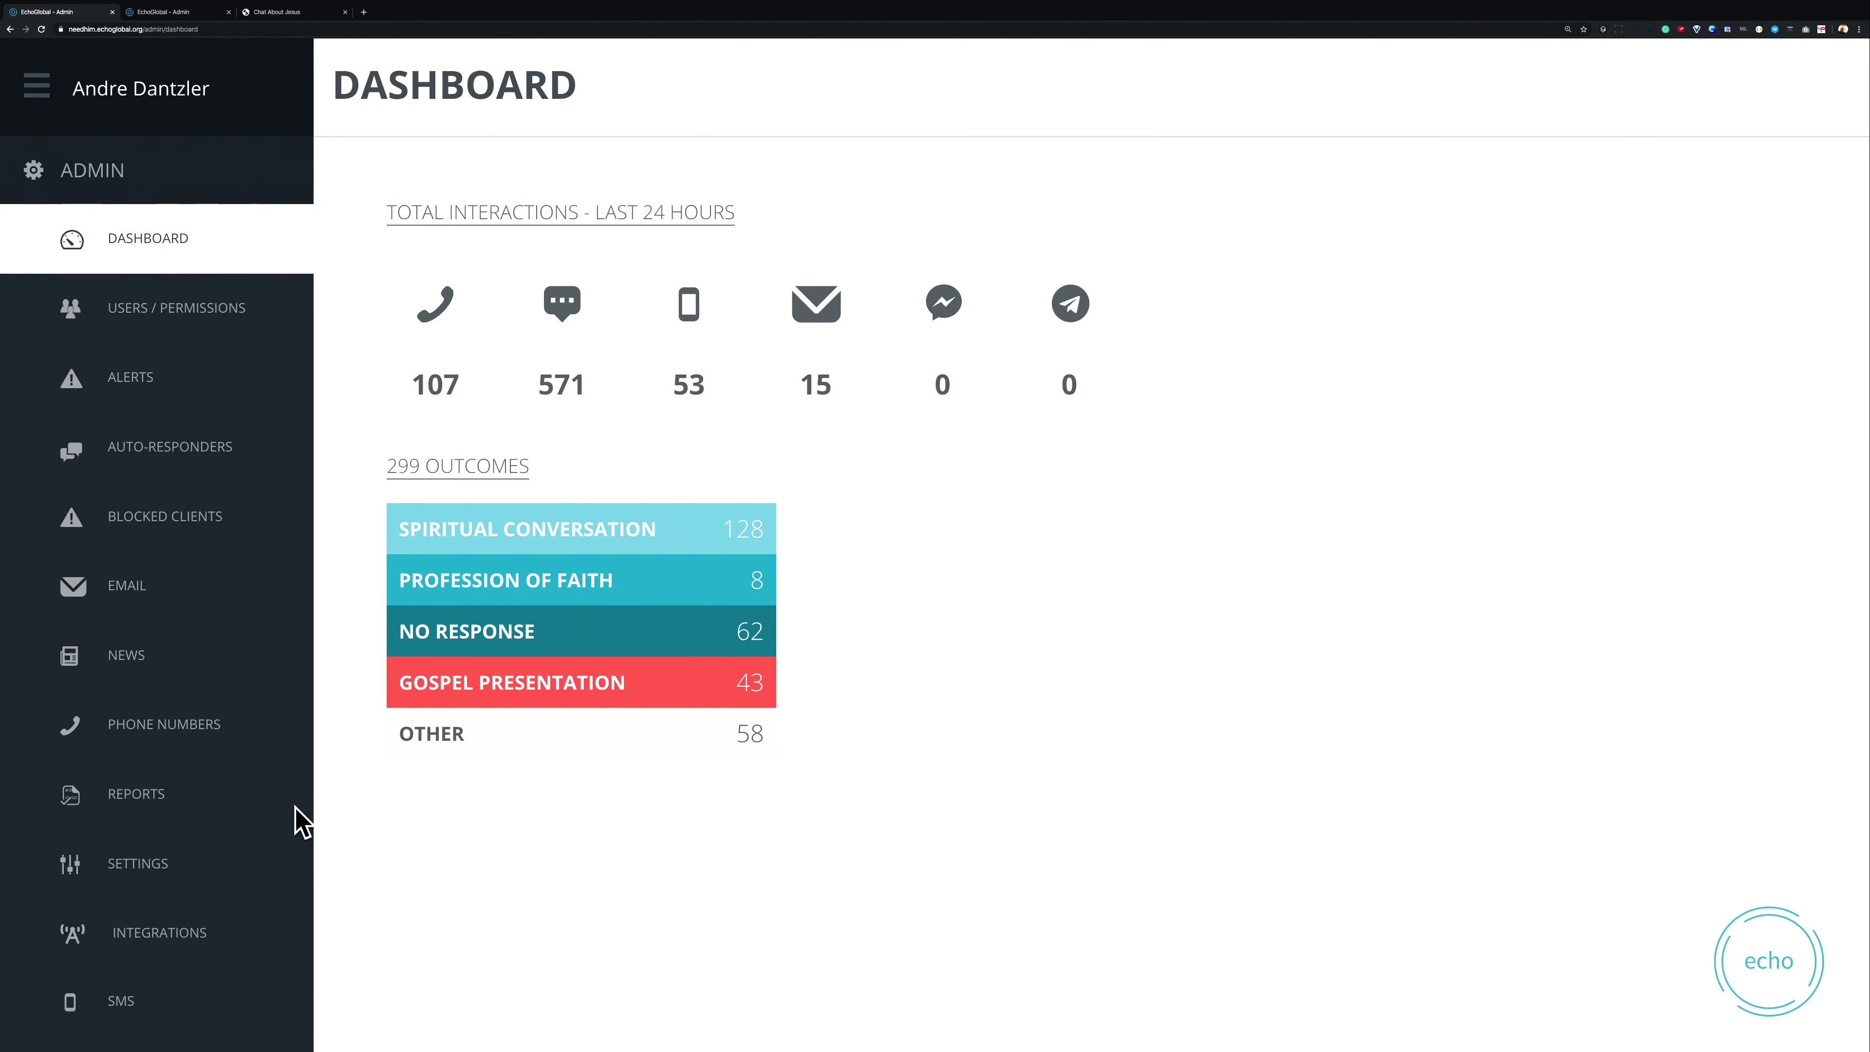
{"action": "left_click", "coordinate": [193, 890]}
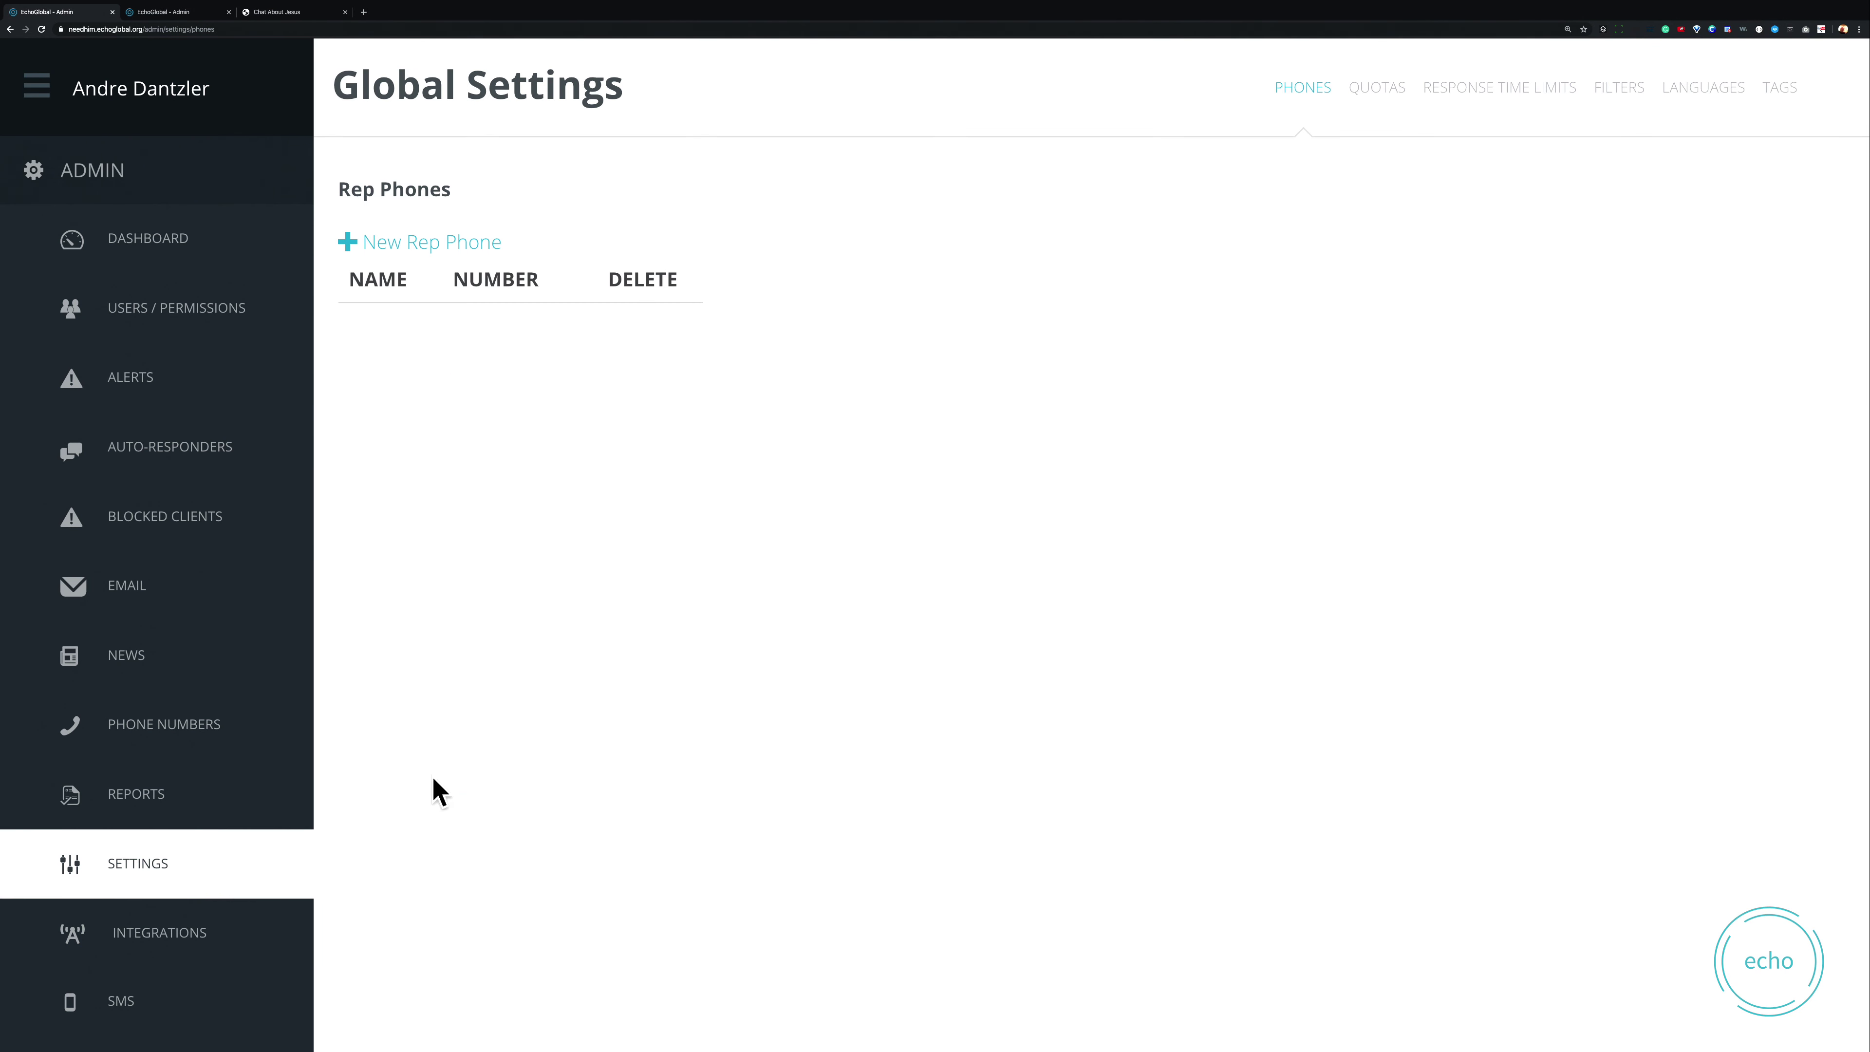
{"action": "left_click", "coordinate": [1789, 96]}
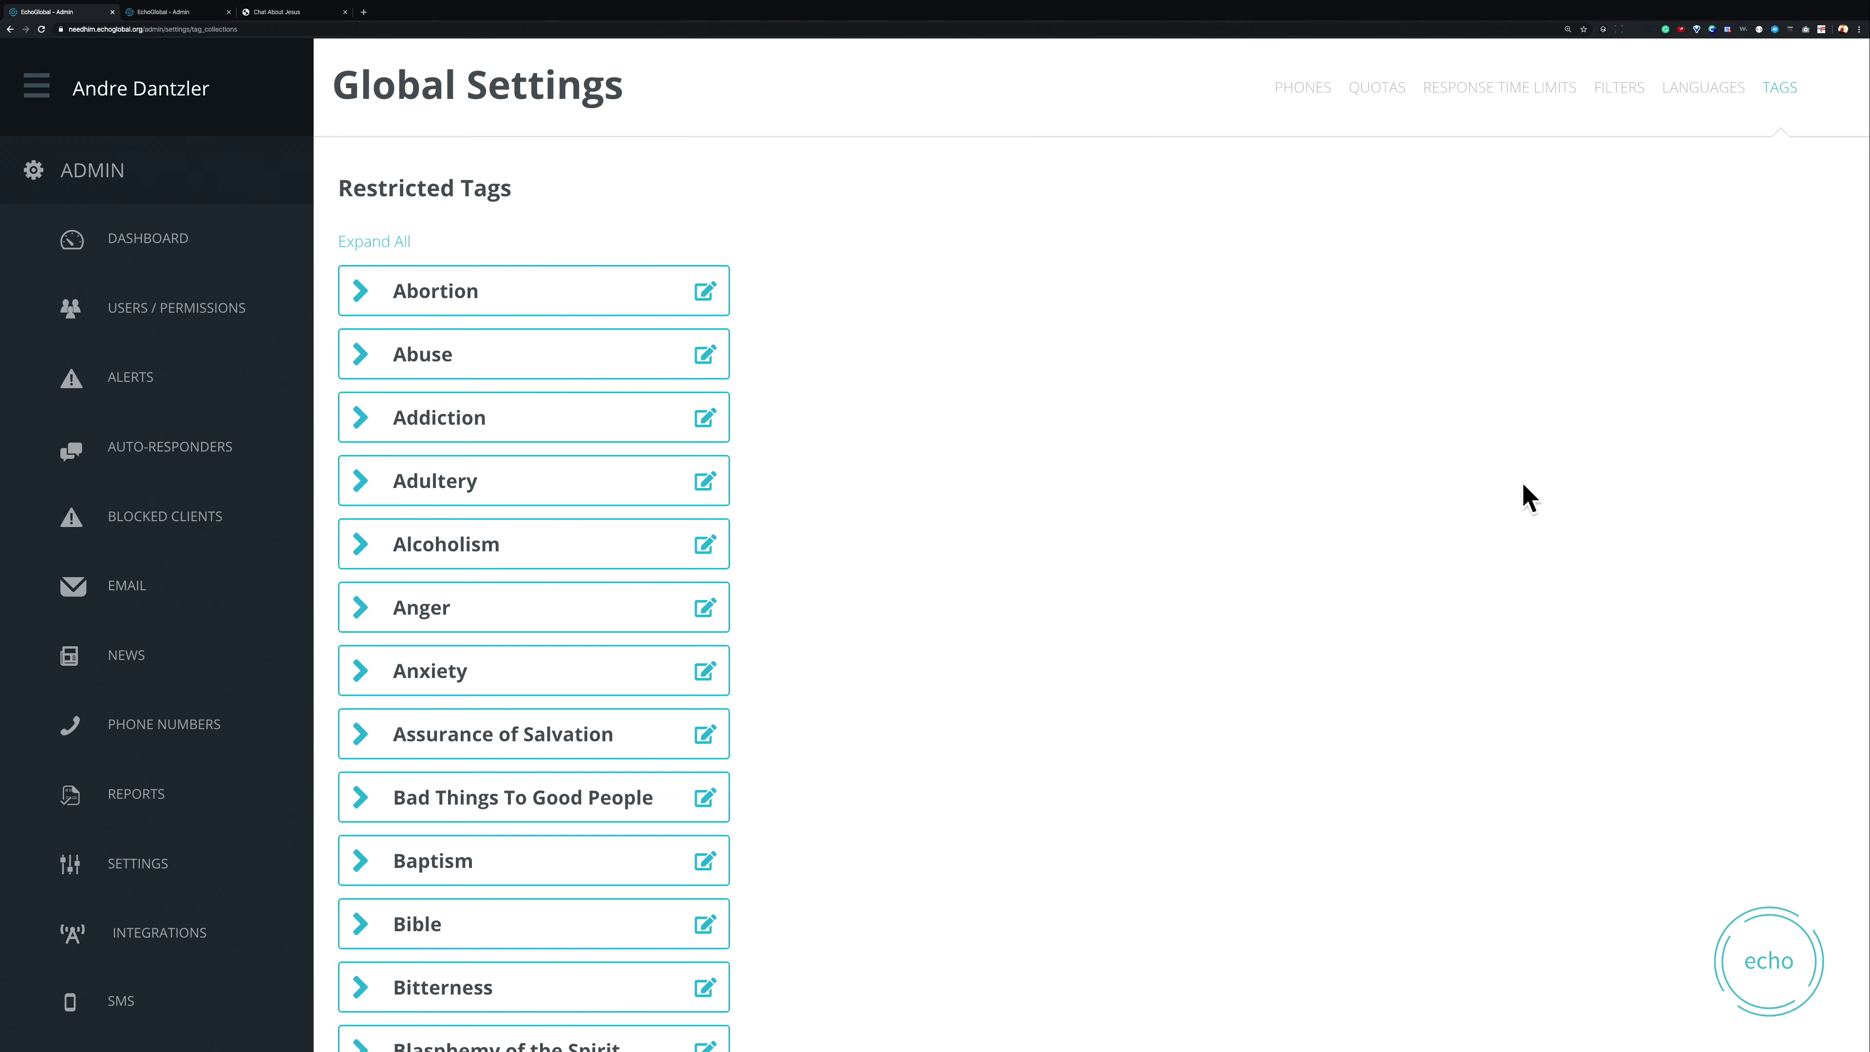
- Look through the site's list of restricted root words and return to its beginning
{"action": "scroll", "coordinate": [1527, 497], "scroll_direction": "down", "scroll_amount": 15}
{"action": "scroll", "coordinate": [1527, 497], "scroll_direction": "down", "scroll_amount": 20}
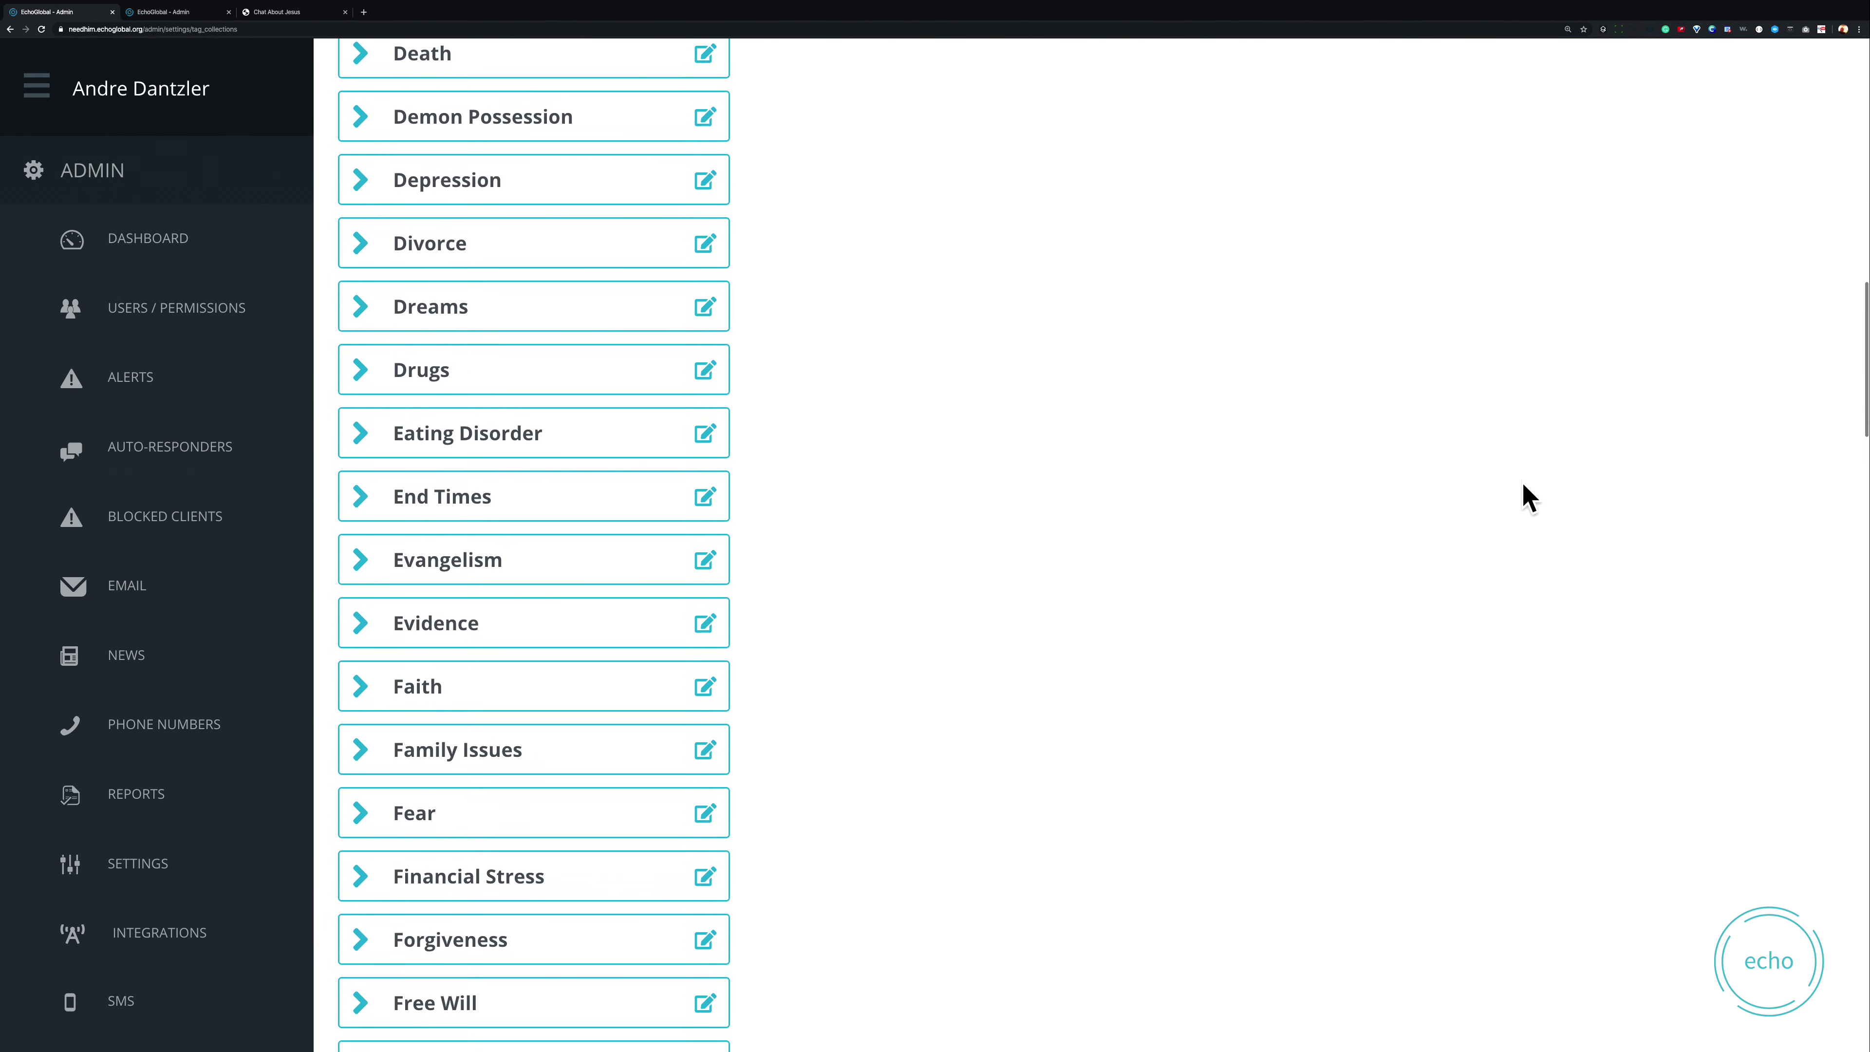
{"action": "scroll", "coordinate": [1527, 497], "scroll_direction": "down", "scroll_amount": 12}
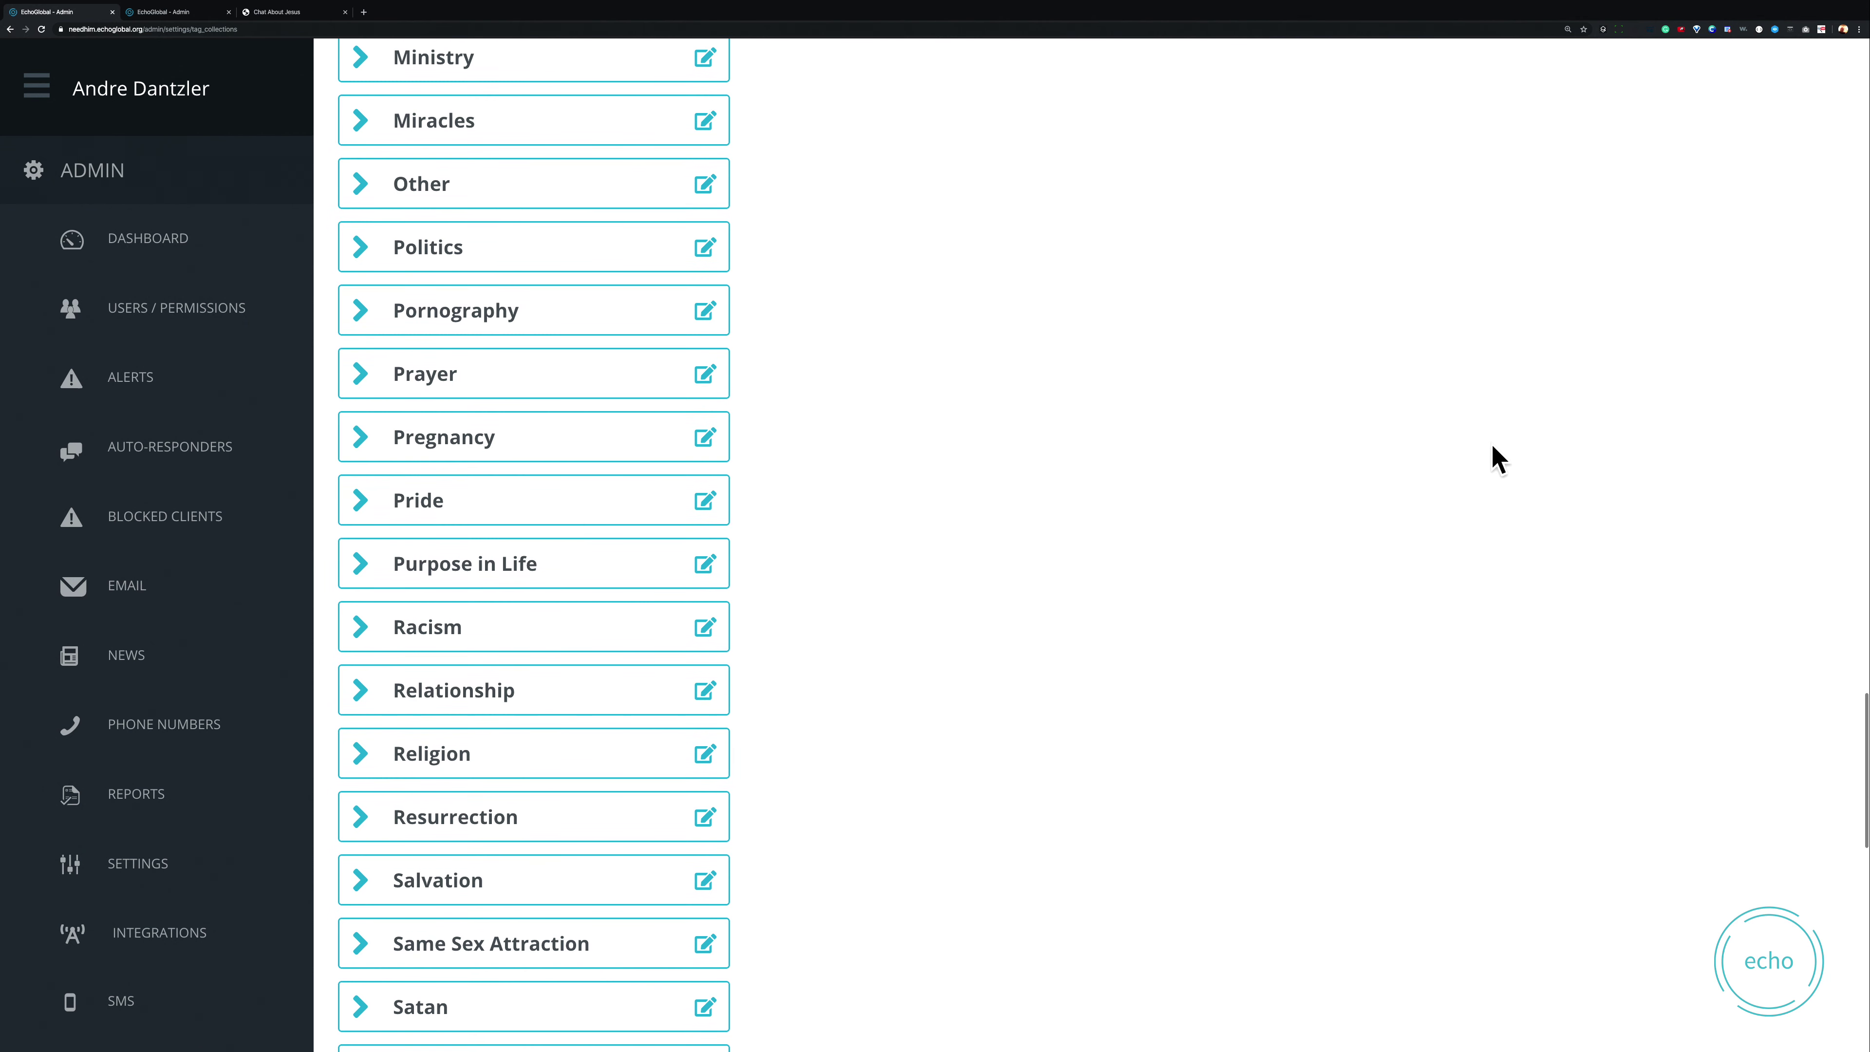
{"action": "scroll", "coordinate": [1495, 452], "scroll_direction": "up", "scroll_amount": 20}
{"action": "scroll", "coordinate": [1495, 431], "scroll_direction": "up", "scroll_amount": 15}
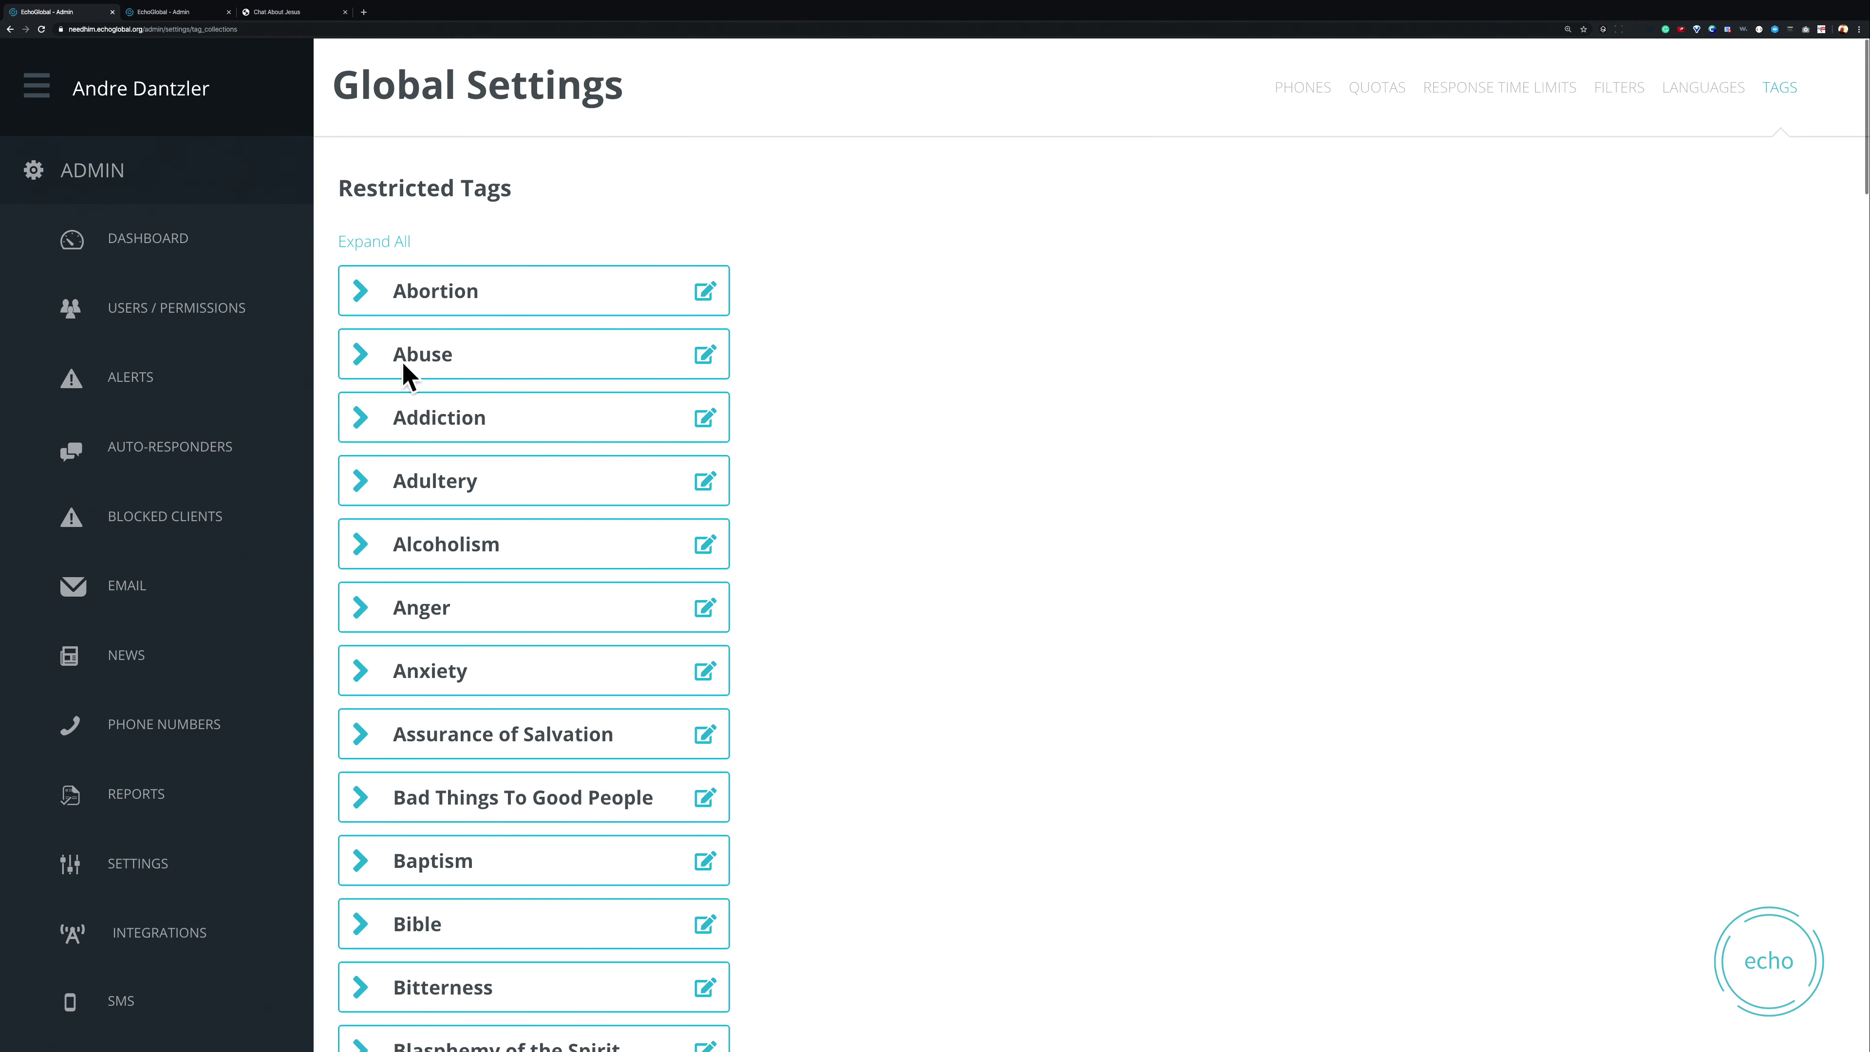
- Expand the Abuse root word and all the others to examine the synonyms listed under each
{"action": "left_click", "coordinate": [421, 368]}
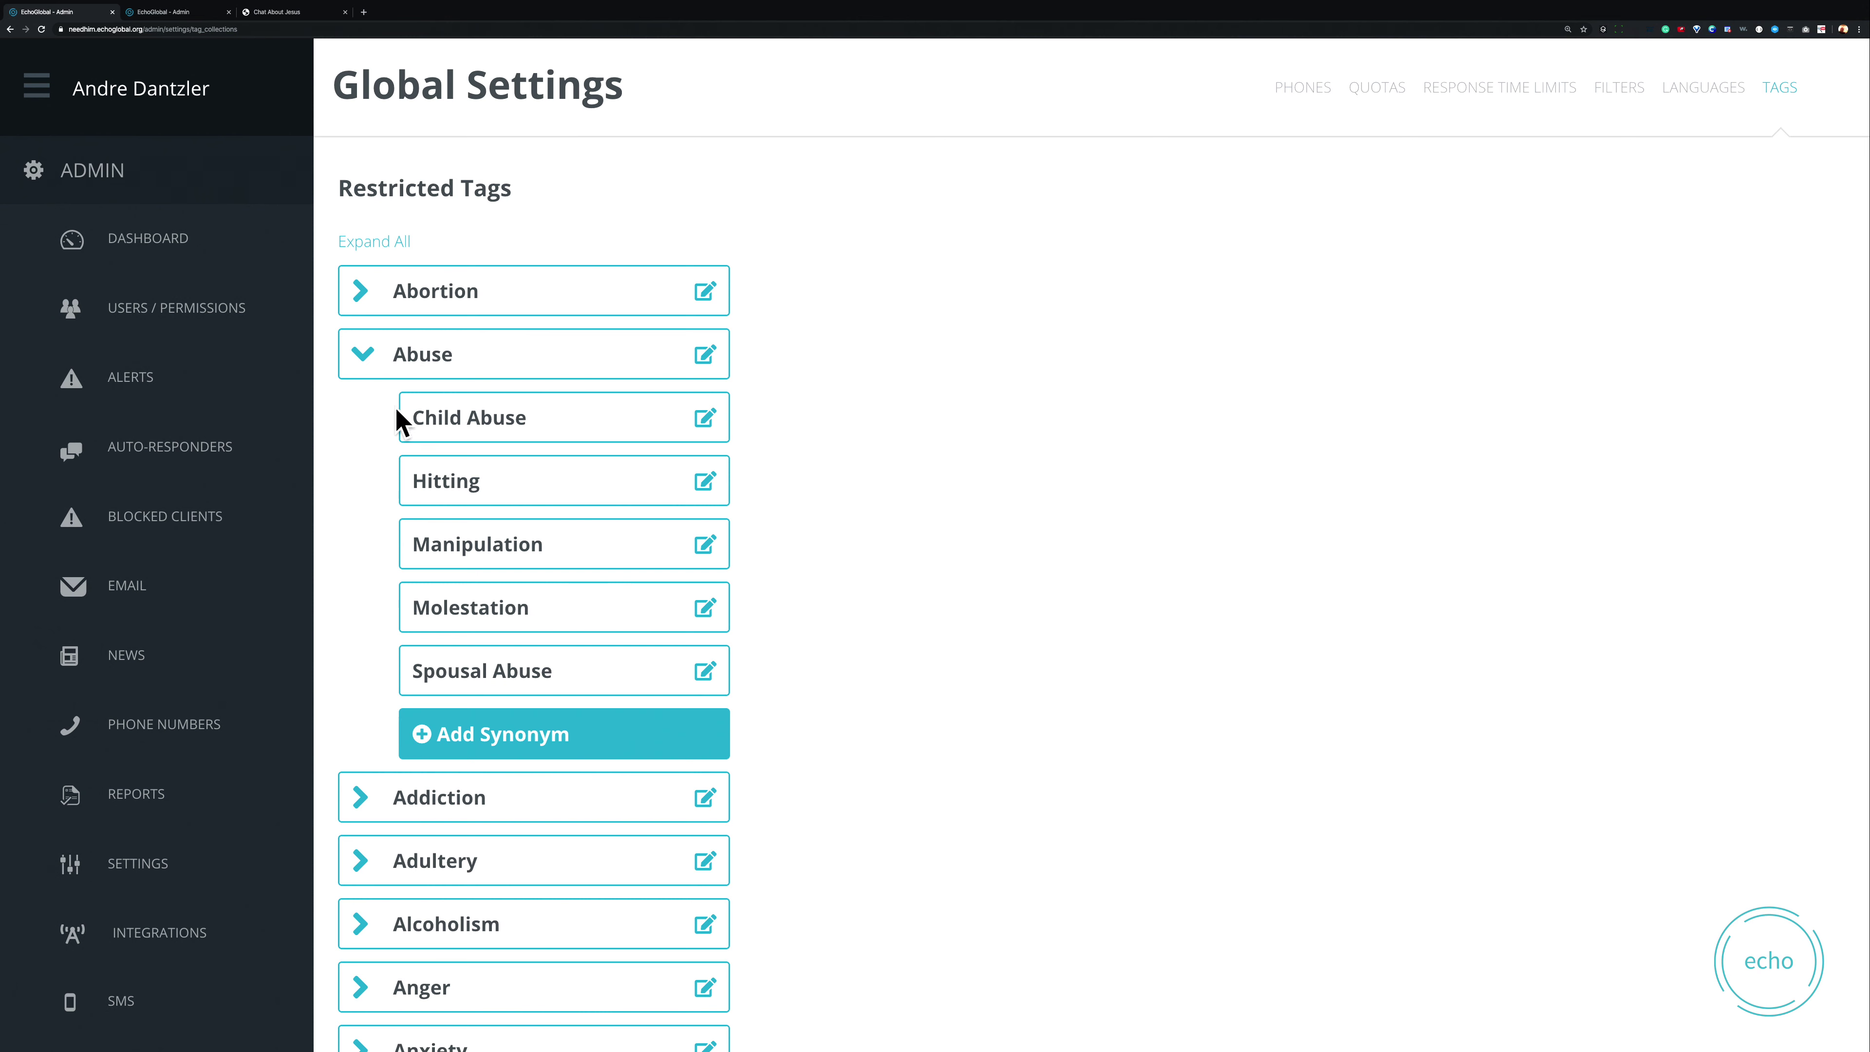
{"action": "left_click", "coordinate": [375, 241]}
{"action": "scroll", "coordinate": [375, 251], "scroll_direction": "down", "scroll_amount": 15}
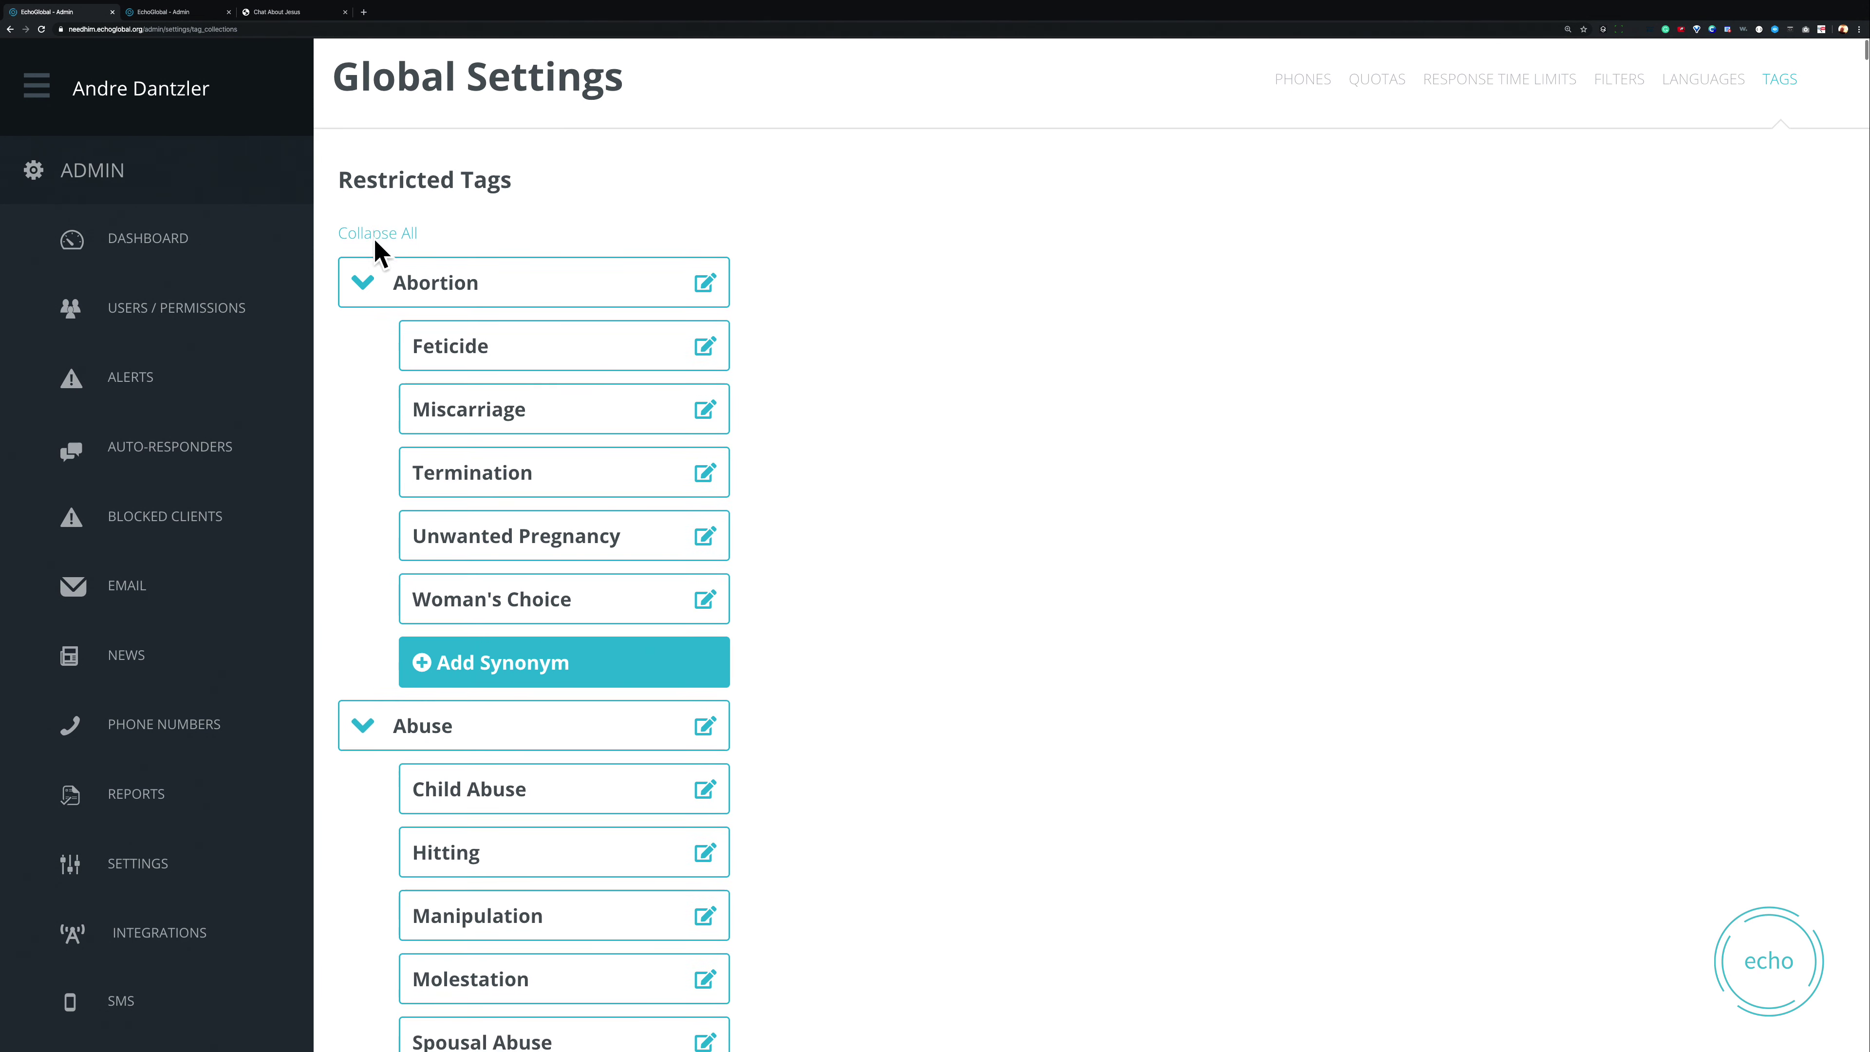
{"action": "scroll", "coordinate": [485, 519], "scroll_direction": "down", "scroll_amount": 2}
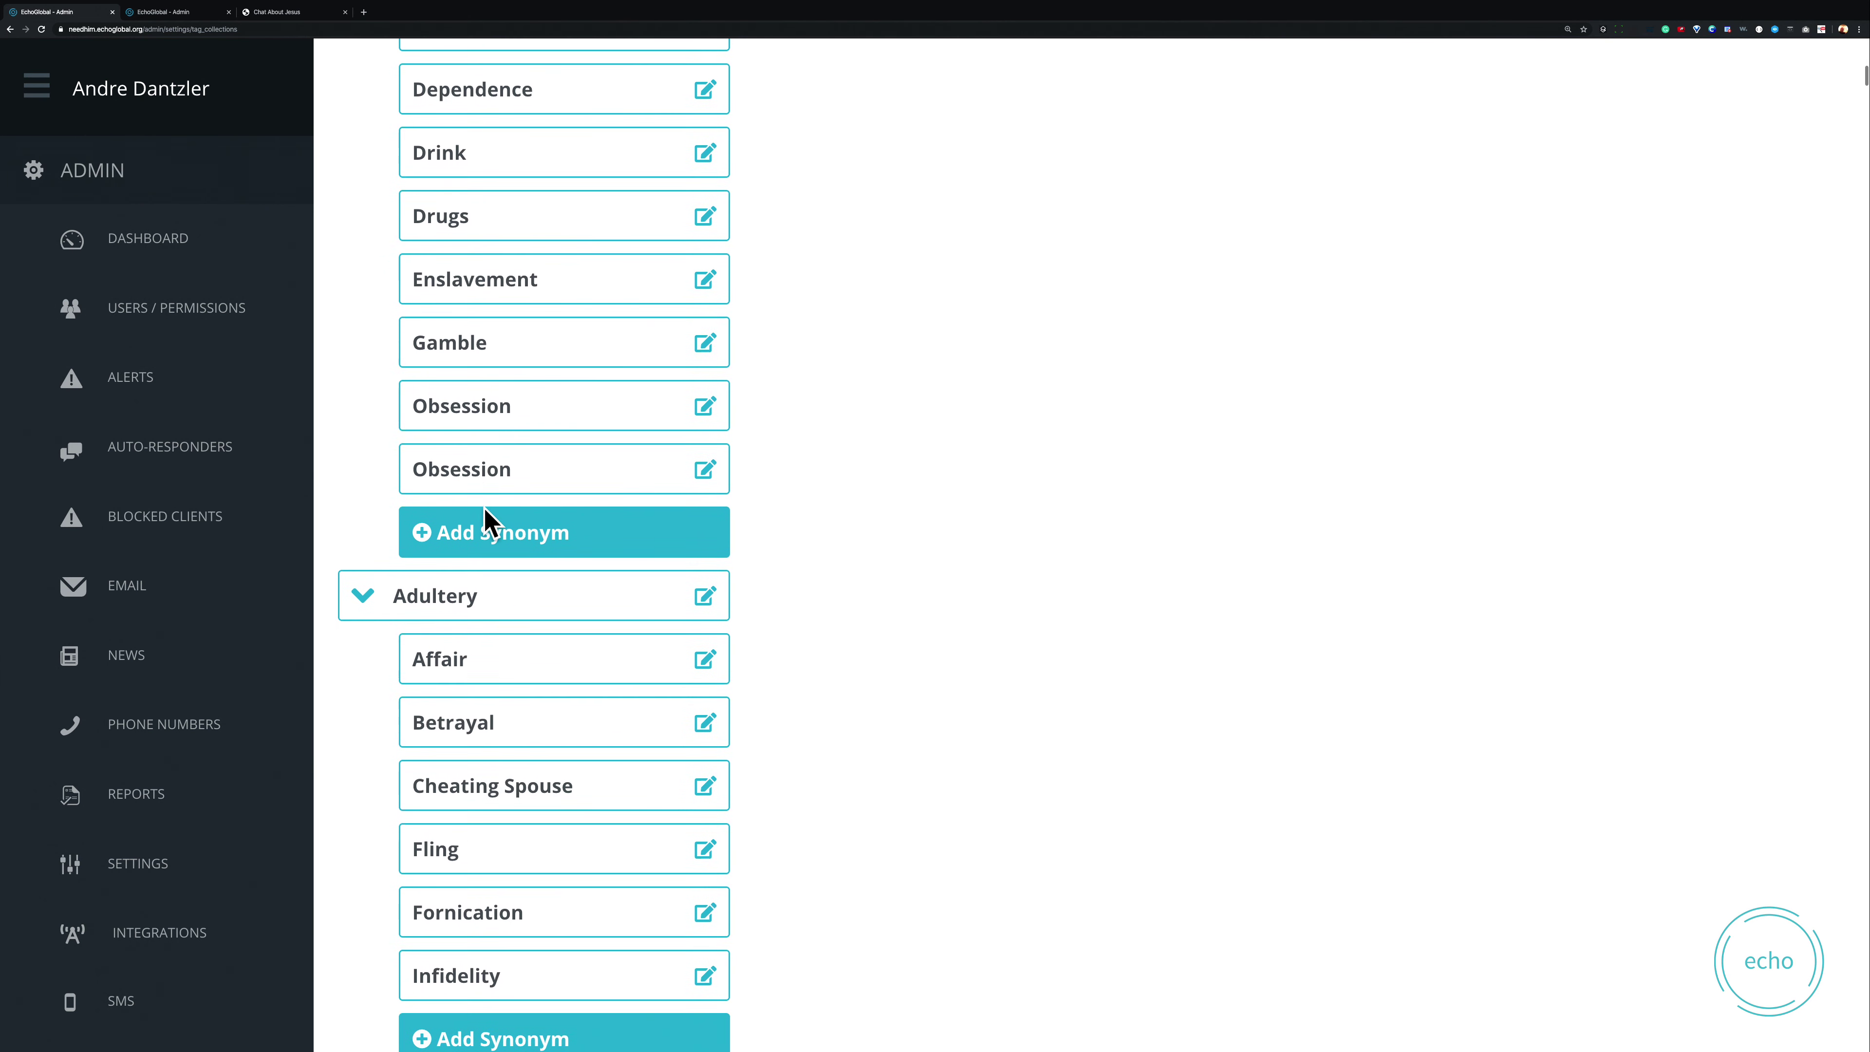
{"action": "scroll", "coordinate": [486, 519], "scroll_direction": "down", "scroll_amount": 9}
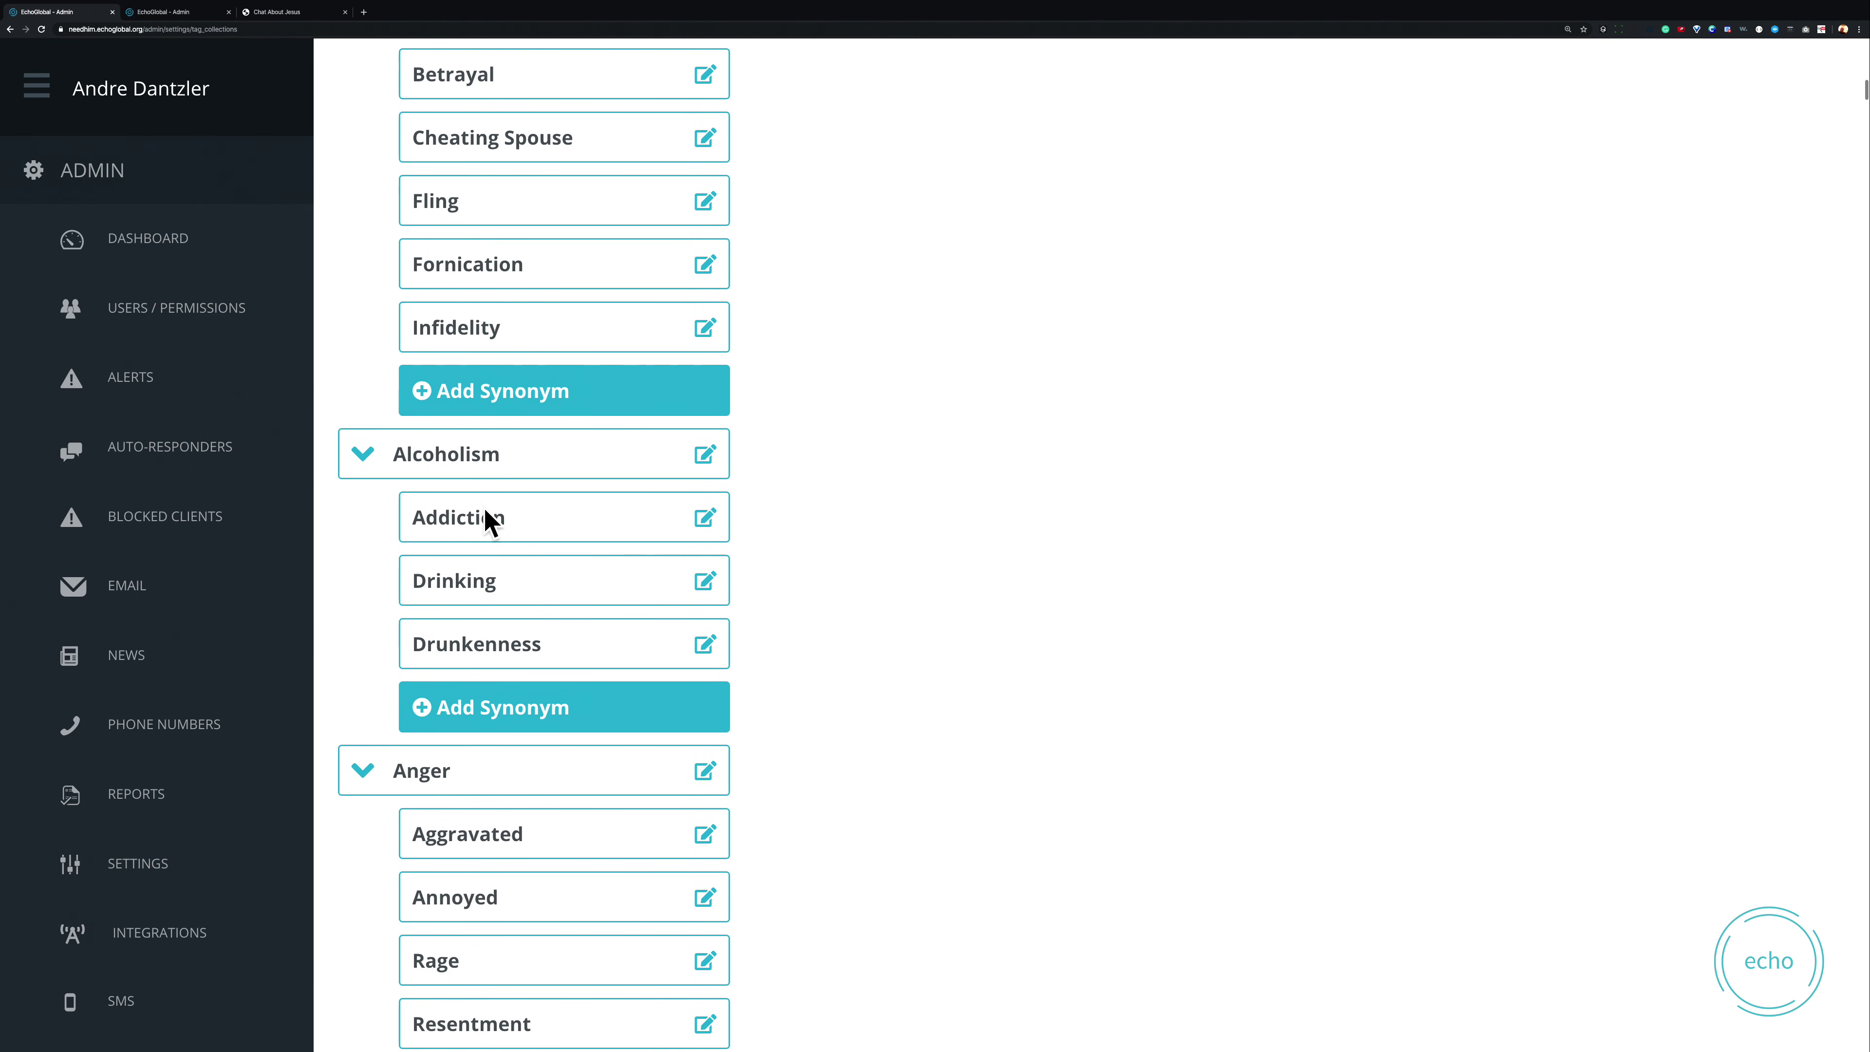
{"action": "scroll", "coordinate": [486, 519], "scroll_direction": "down", "scroll_amount": 2}
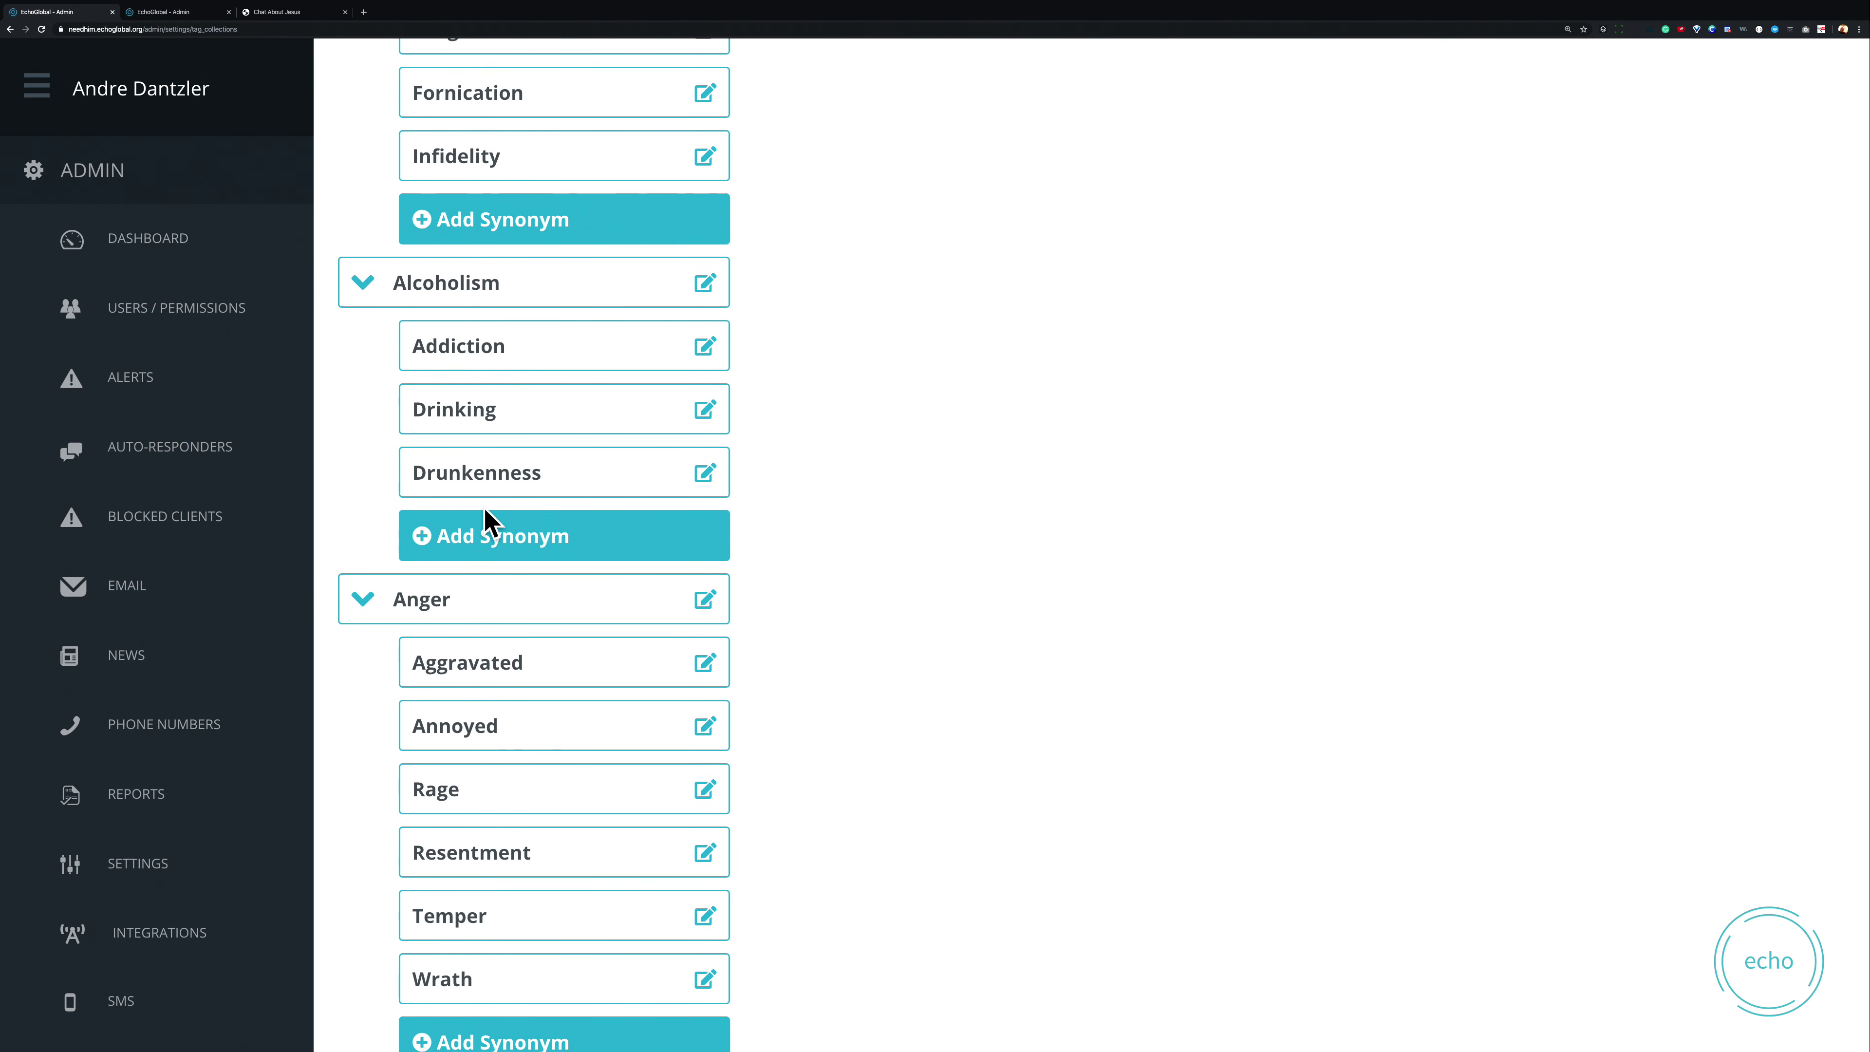